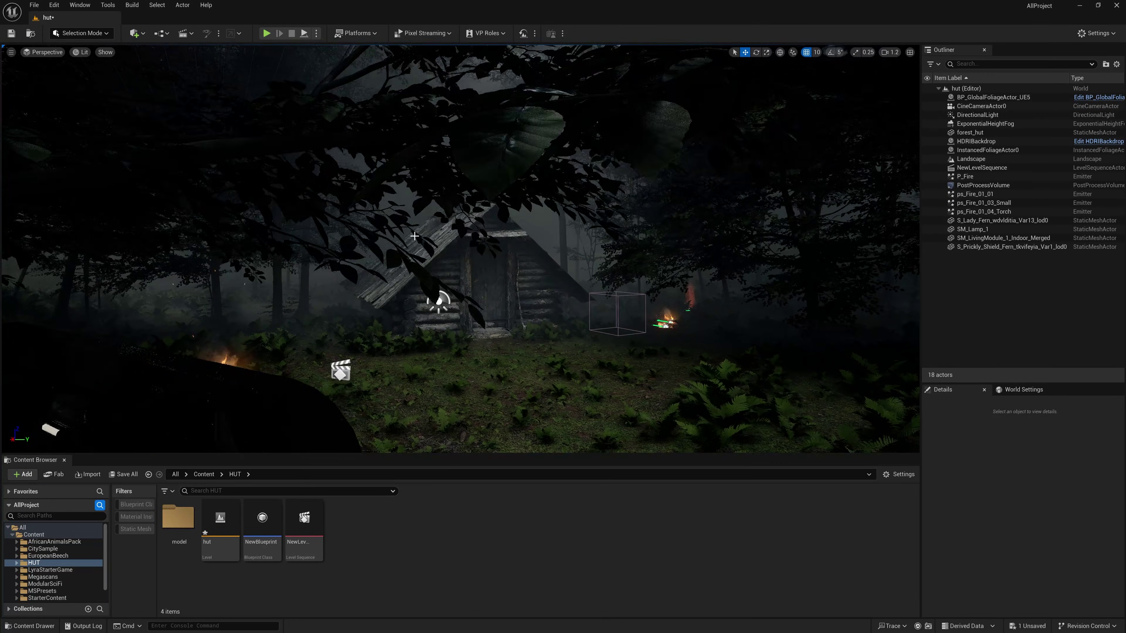
Create a new level from the Empty Level template
left_click(33, 5)
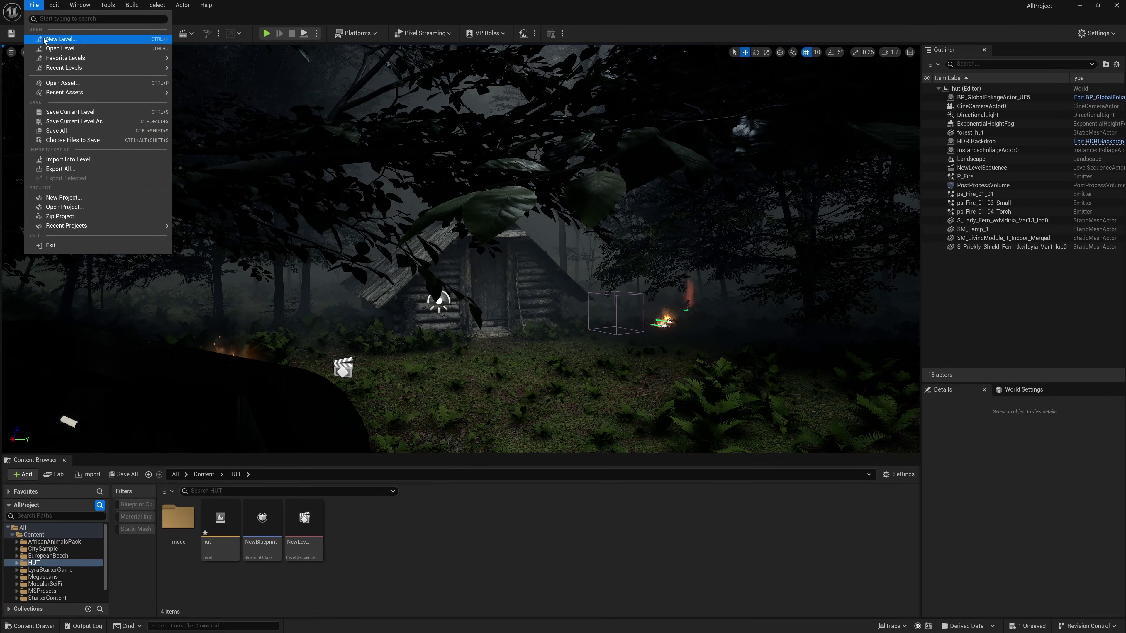
left_click(61, 39)
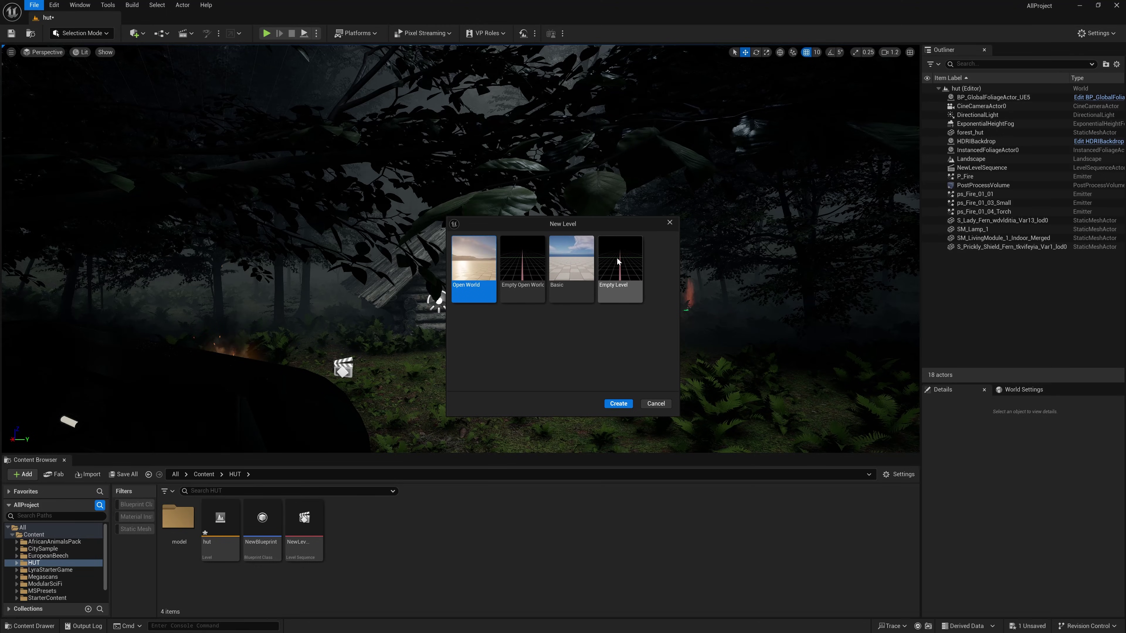
left_click(618, 261)
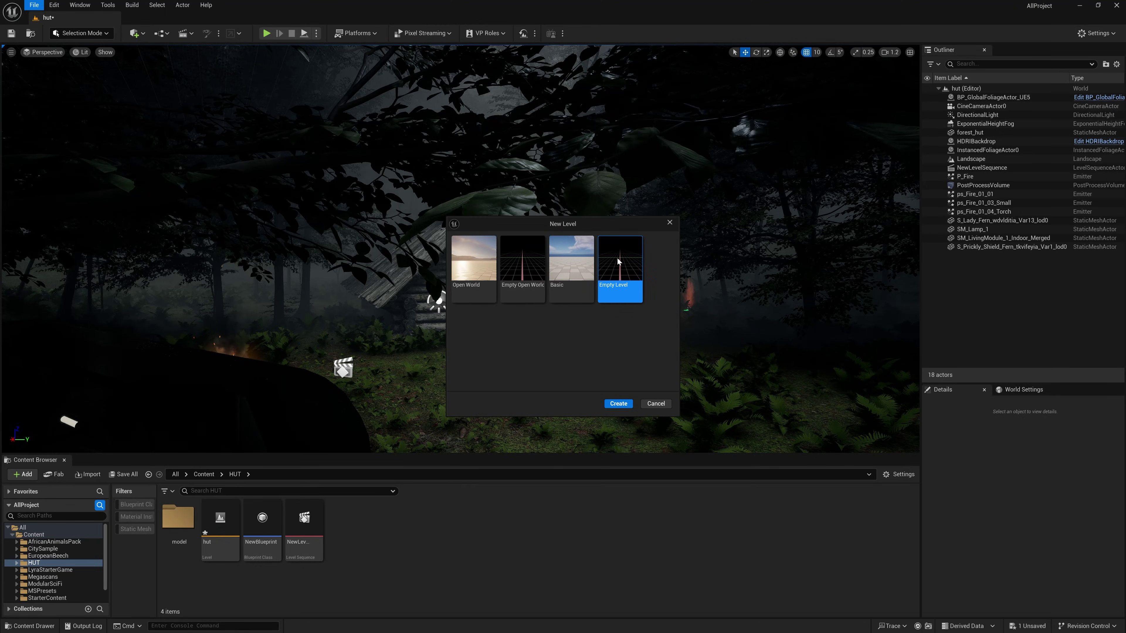
left_click(622, 404)
left_click(637, 420)
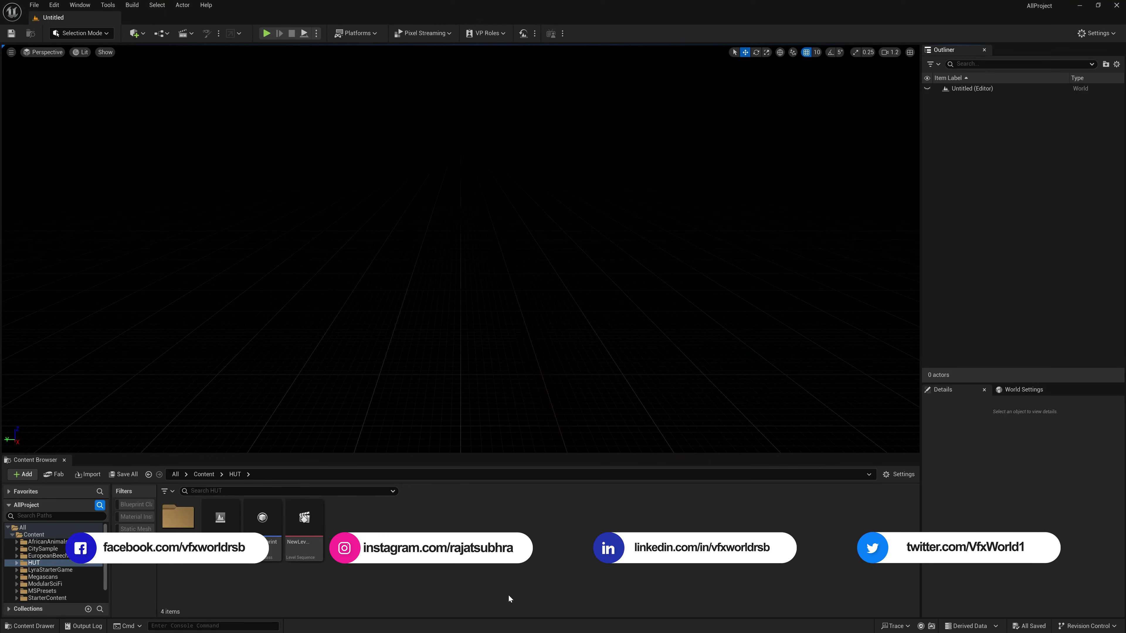
Create a folder named tut in the project's Content folder and open it
left_click(202, 478)
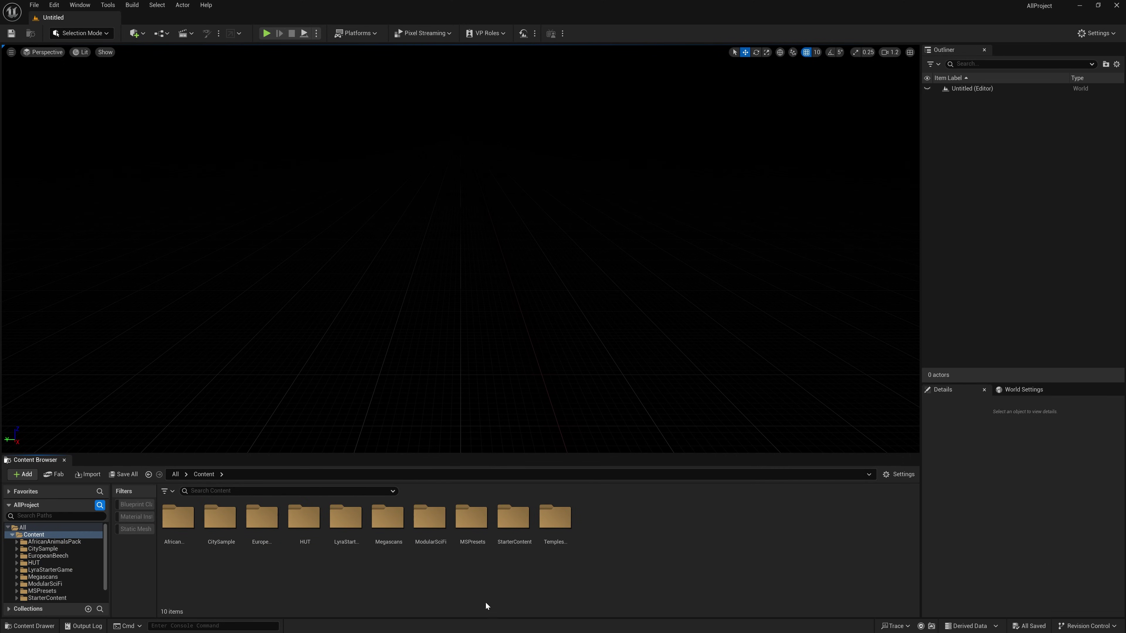
right_click(636, 572)
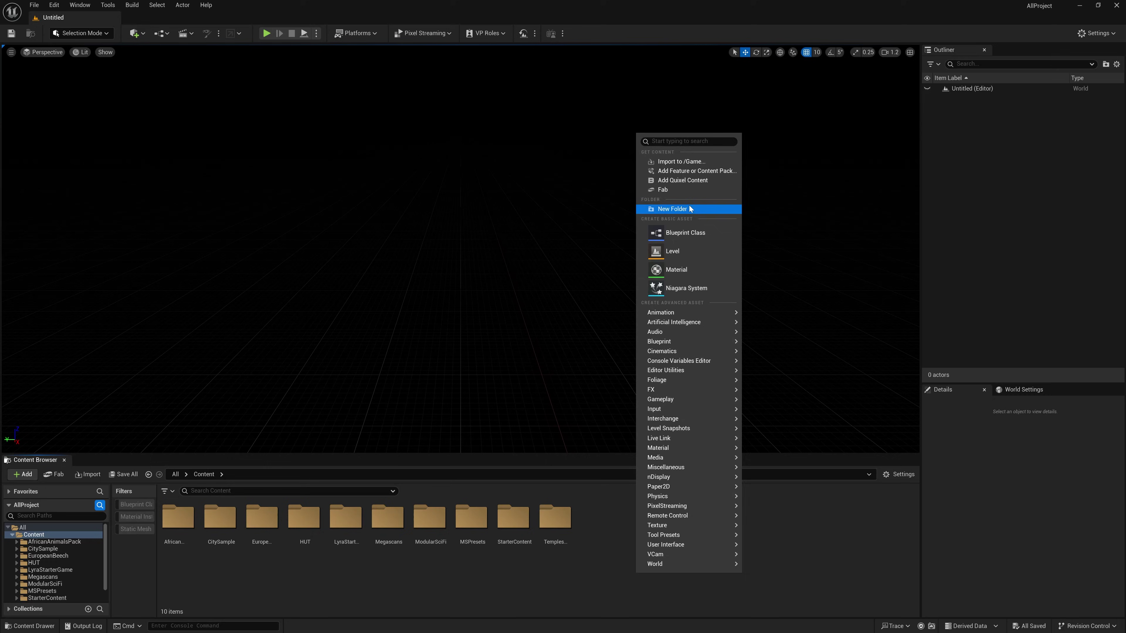
left_click(665, 209)
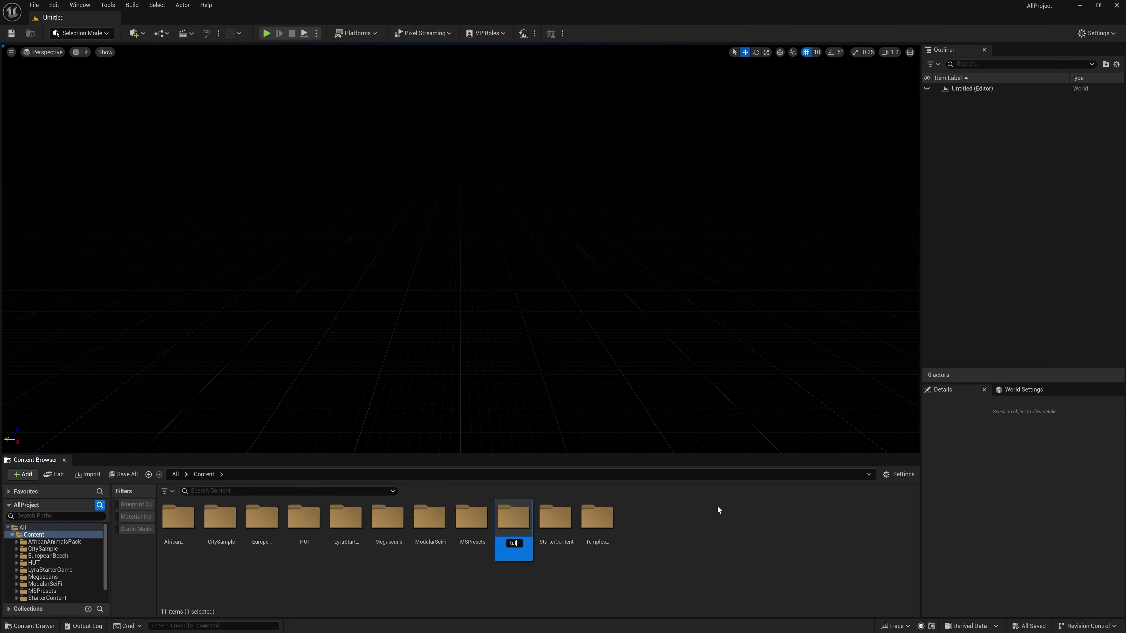
type("tut")
key("Return")
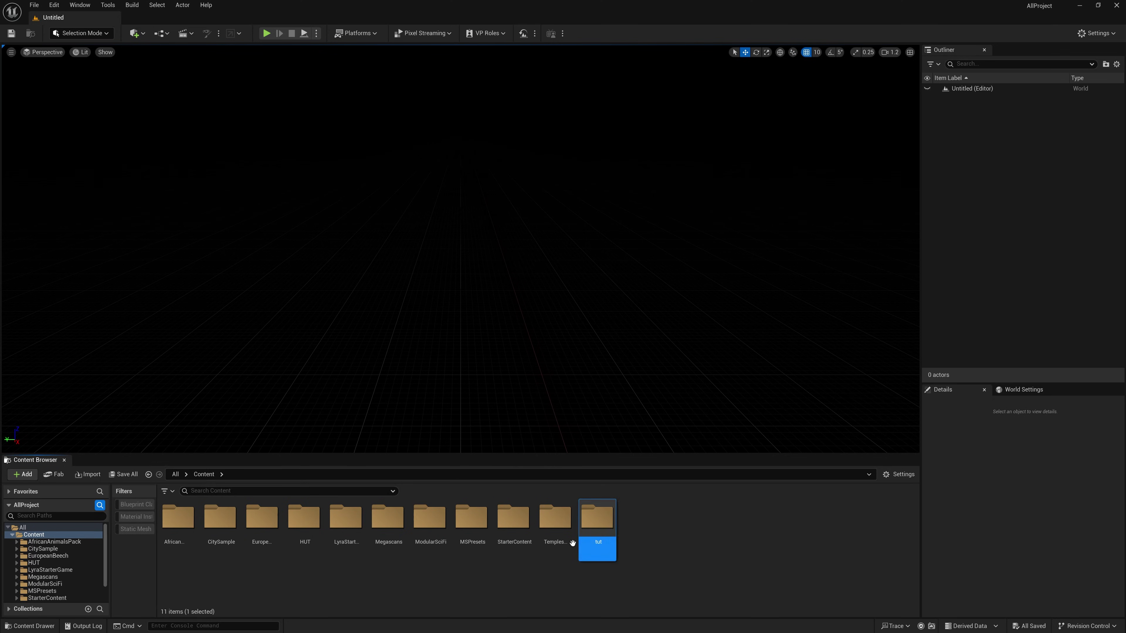
double_click(597, 516)
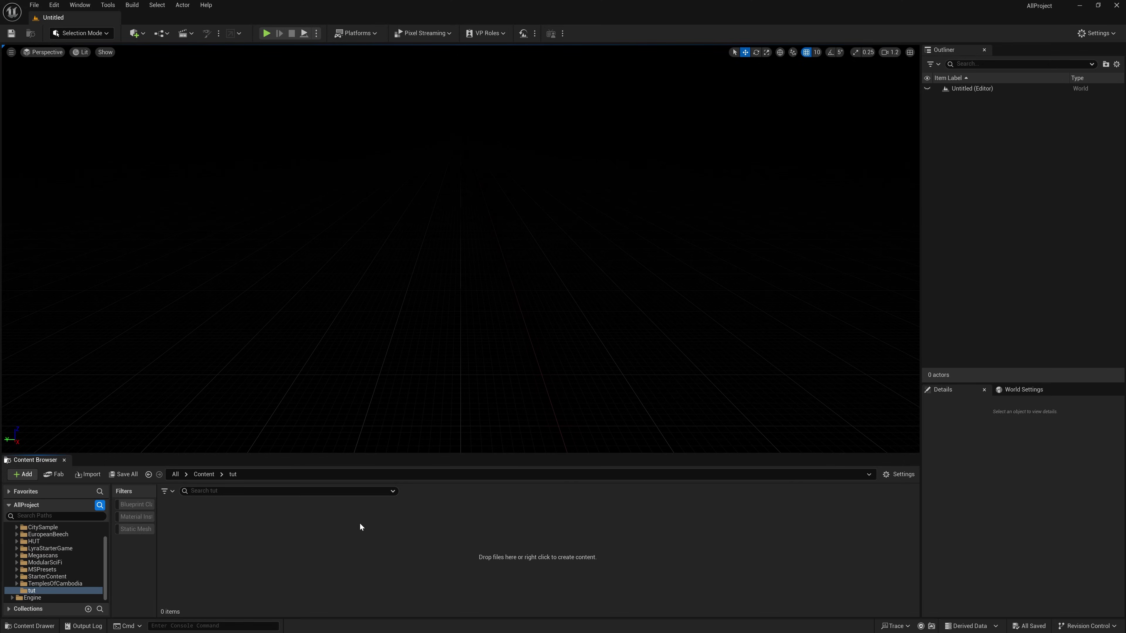
Import forest_hut.glb into the tut folder with Combine Static Meshes enabled, and filter the folder to show only static meshes
left_click(88, 474)
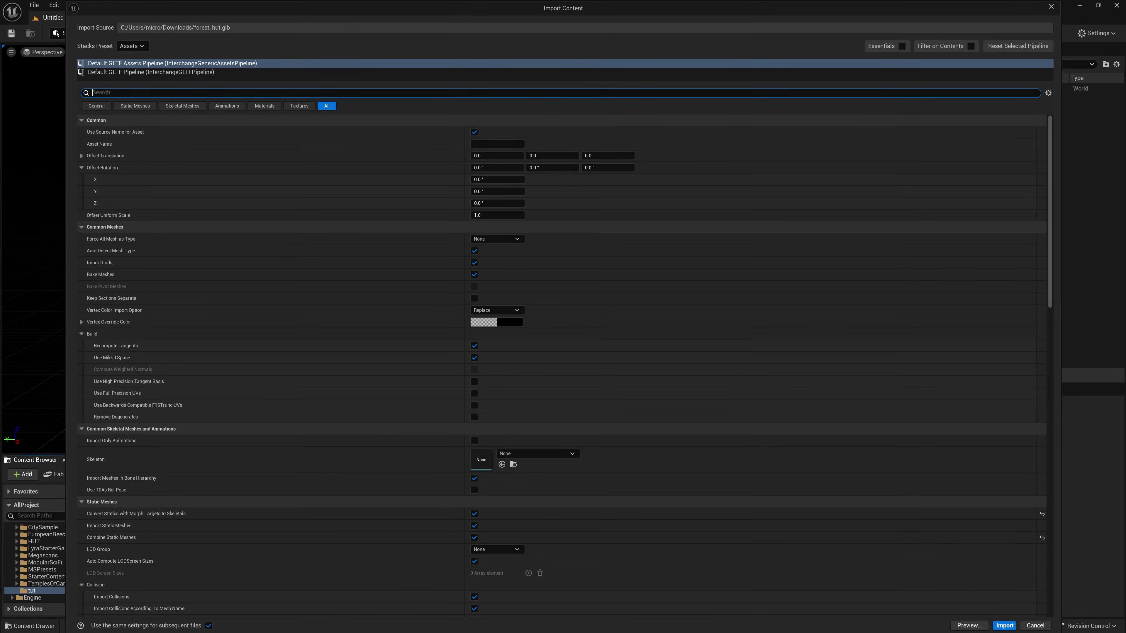
type("combine")
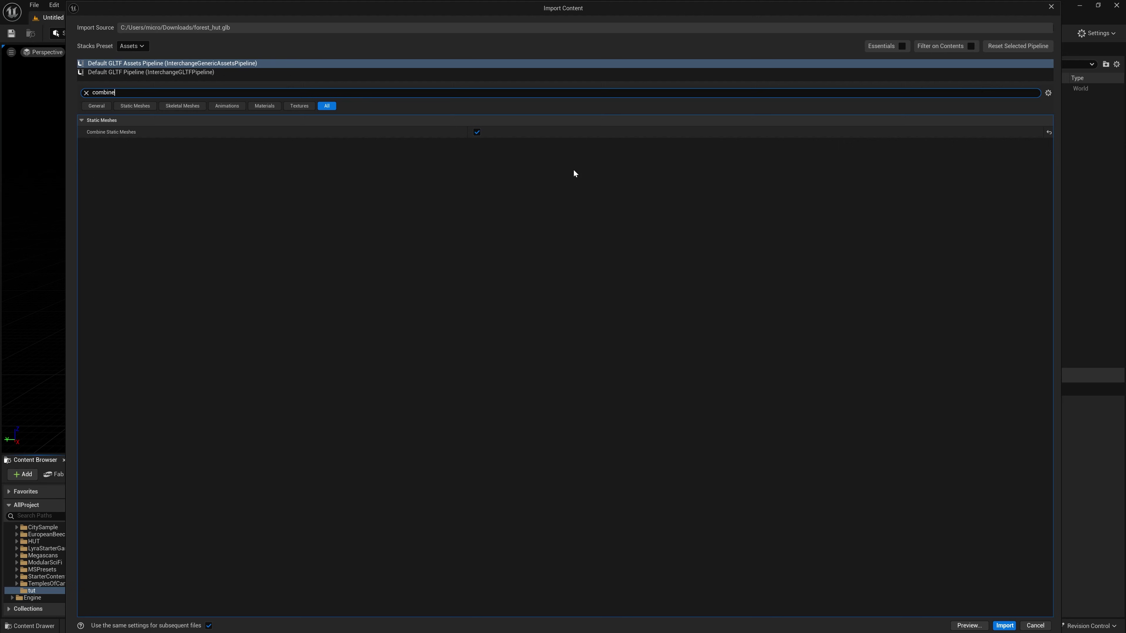
left_click(1004, 625)
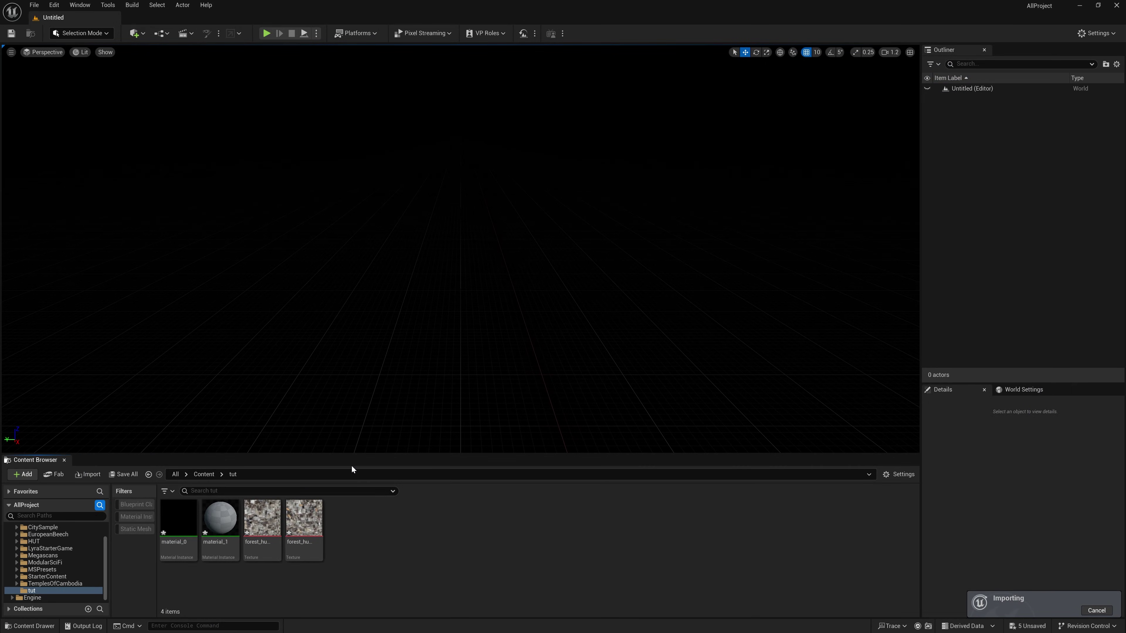
left_click(122, 532)
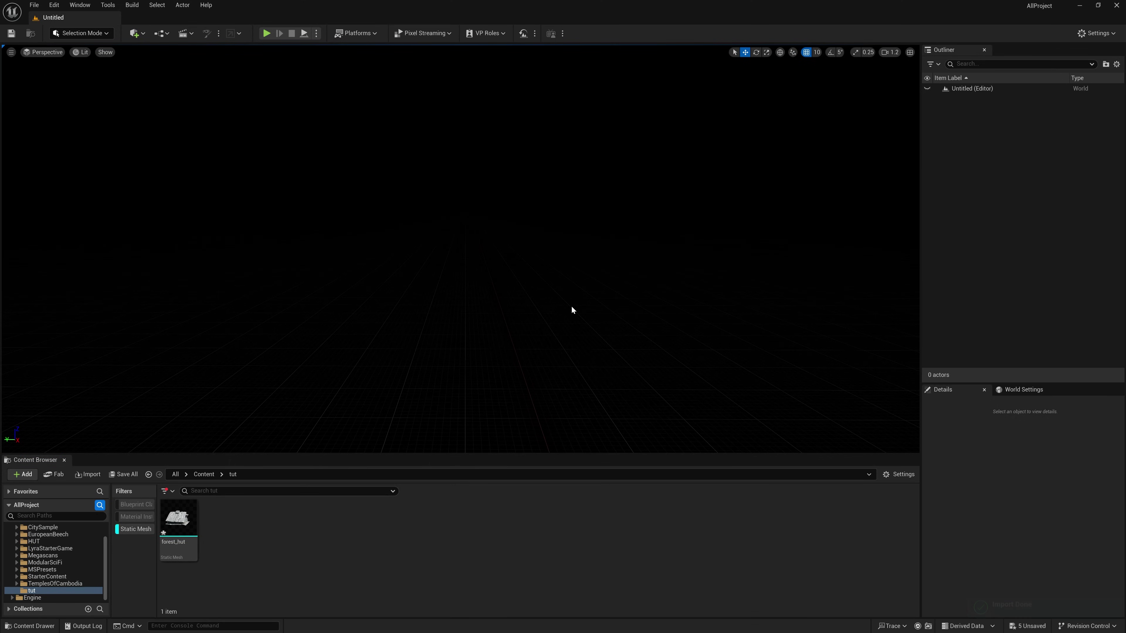
Add an HDRI Backdrop light actor to the empty level
left_click(138, 38)
mouse_move(200, 125)
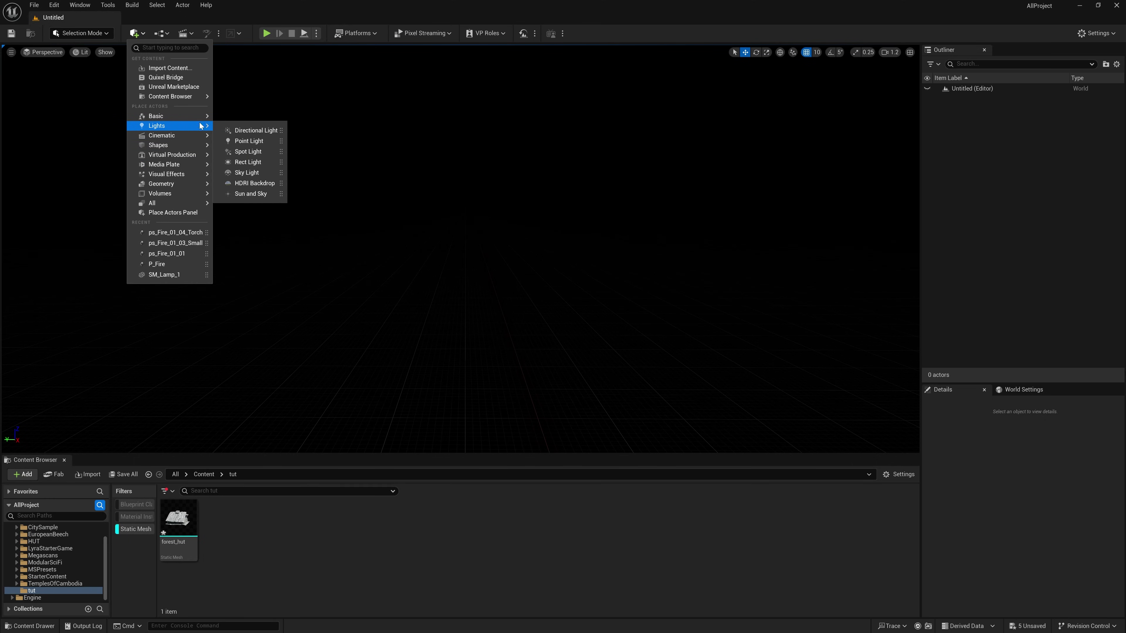
left_click(258, 184)
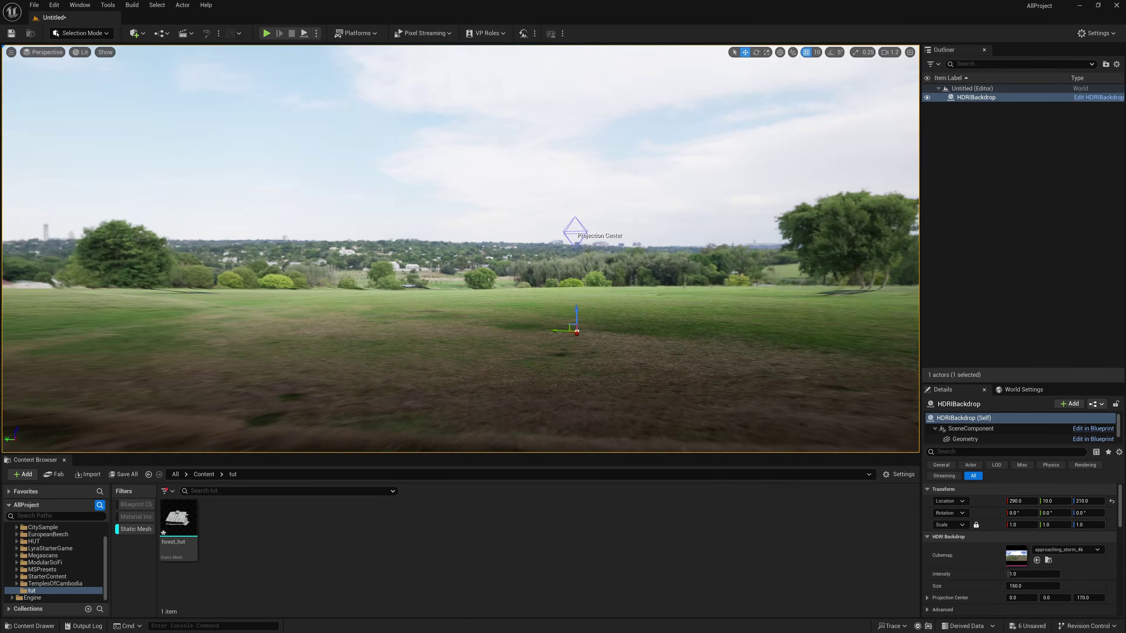
right_click_drag(585, 208, 652, 222)
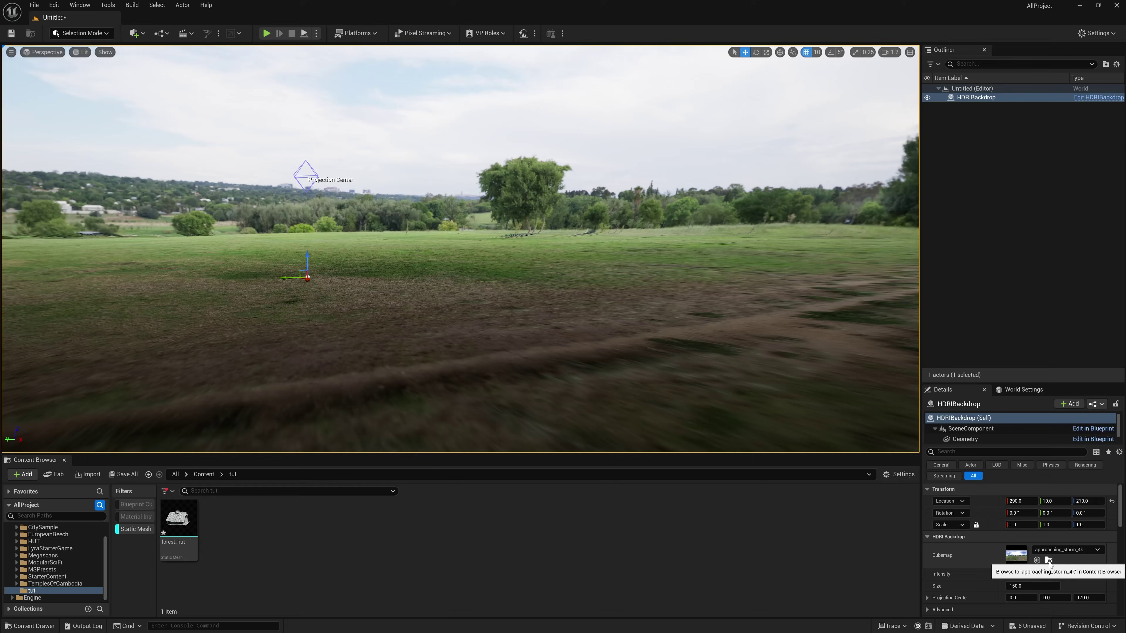
Browse to the HDRI backdrop's texture folder and assign overcast_soil_puresky_8k as the backdrop's cubemap
left_click(1049, 561)
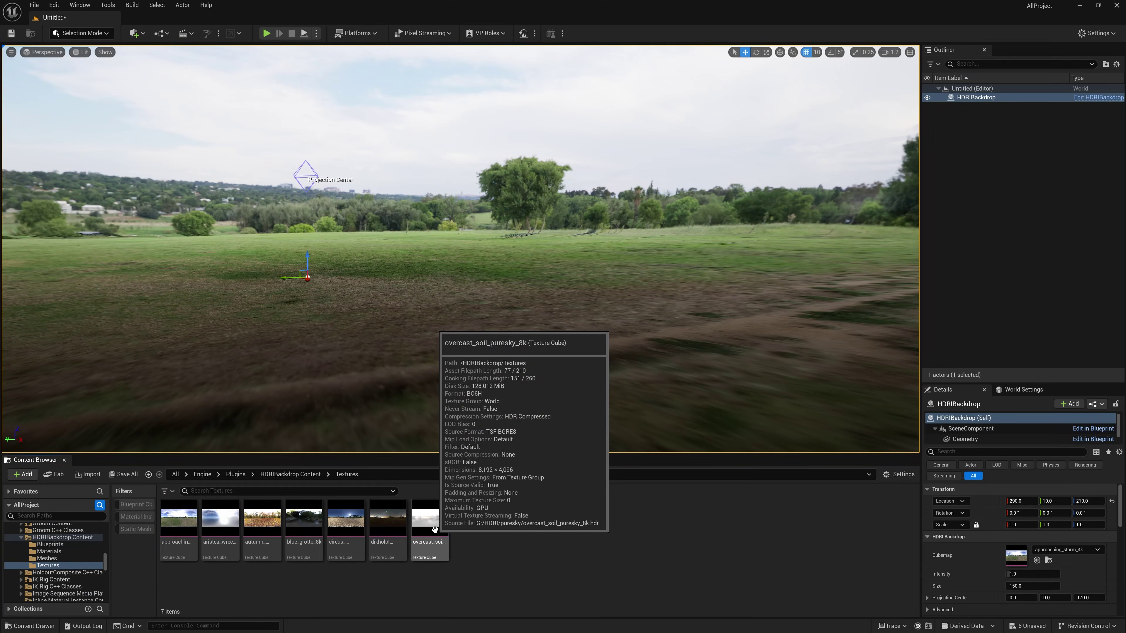
left_click_drag(435, 529, 1018, 556)
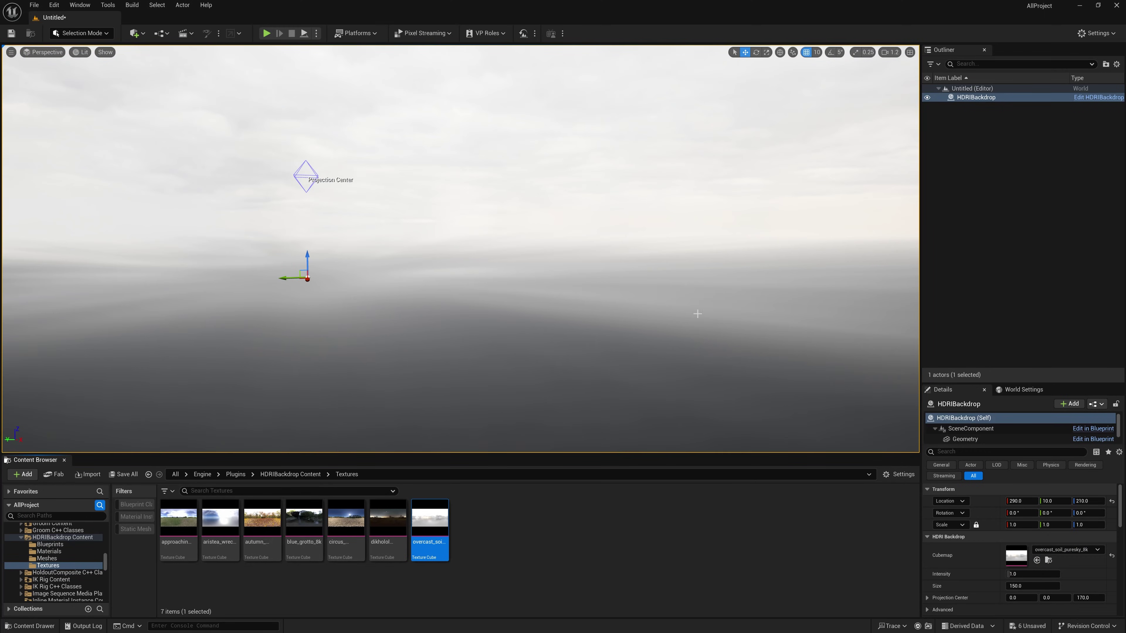
mouse_move(697, 314)
right_mouse_down()
mouse_move(604, 269)
mouse_move(718, 318)
right_mouse_up()
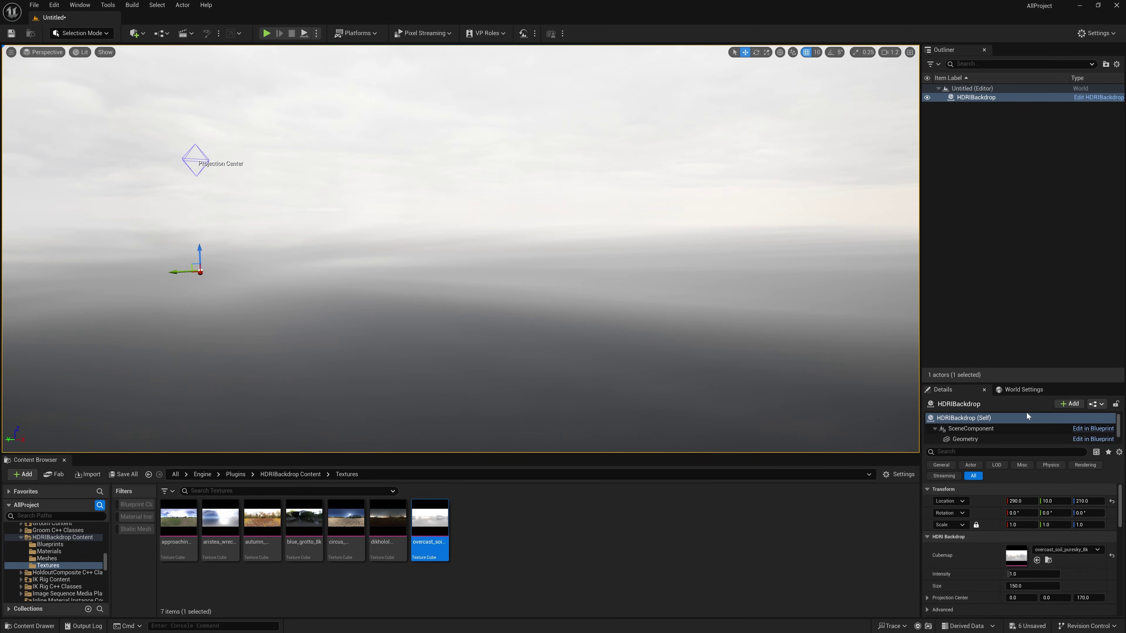
Set the backdrop Skylight's source type to SLS Specified Cubemap and assign overcast_soil_puresky_8k as its cubemap
left_click_drag(970, 384, 996, 228)
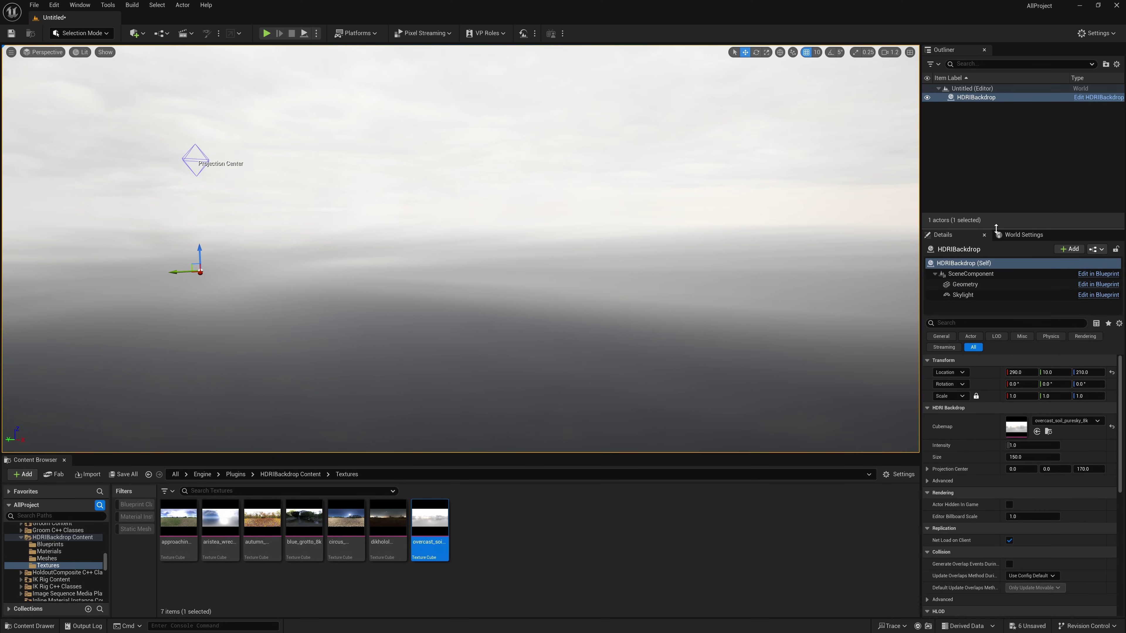
left_click(964, 295)
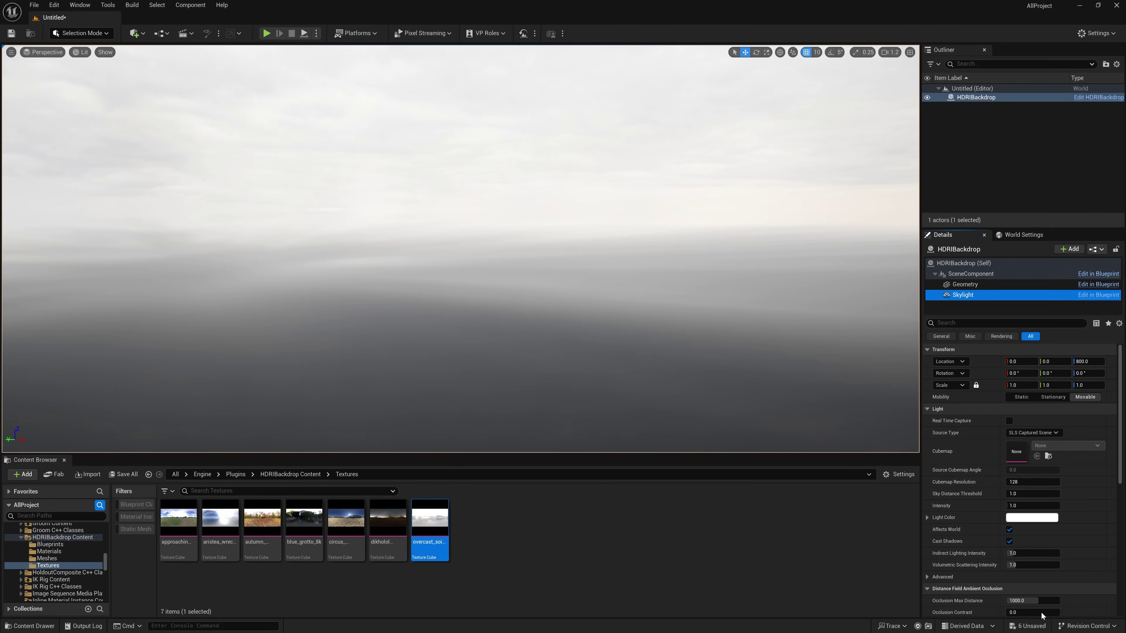
left_click(1024, 433)
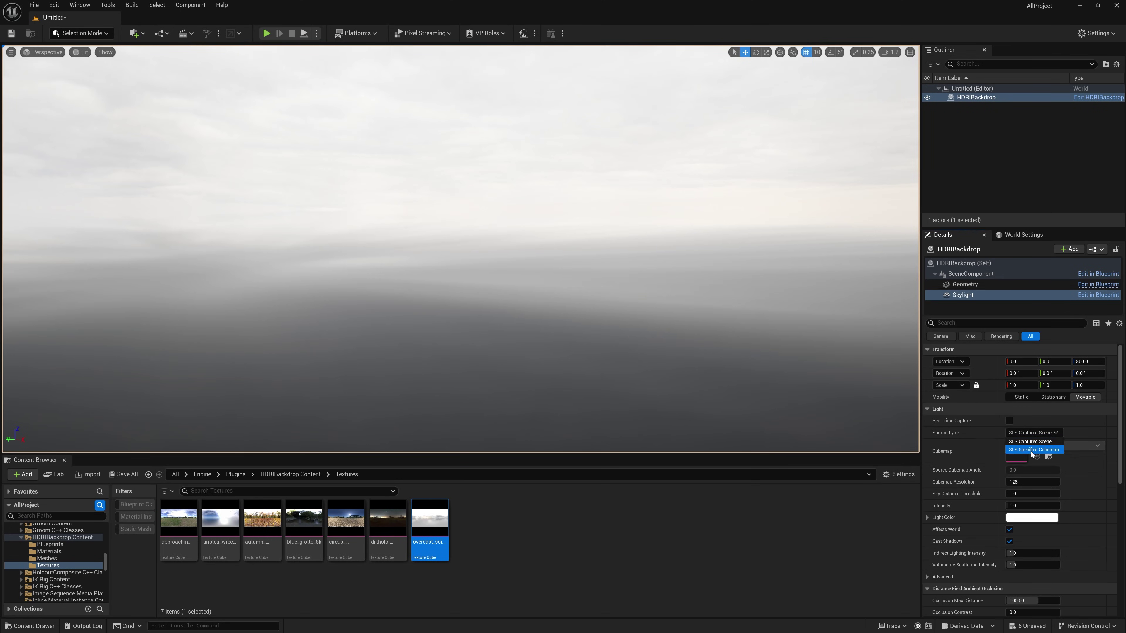
left_click(1030, 449)
left_click_drag(431, 523, 1018, 450)
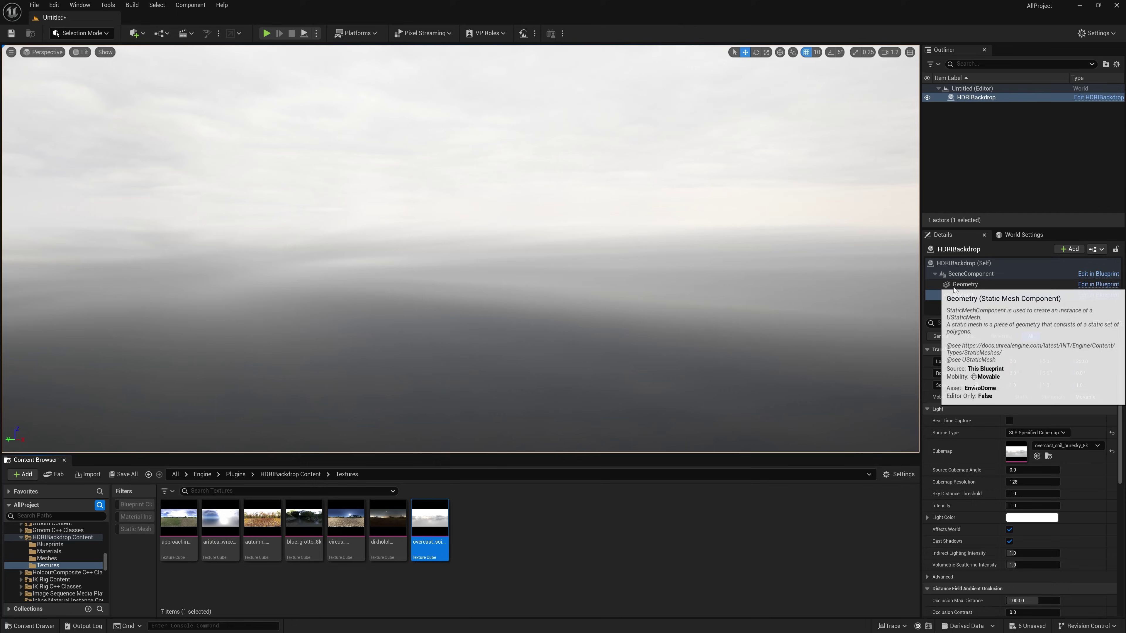
Replace the static mesh of the backdrop's Geometry component with SM_SkySphere from the Engine MapTemplates
left_click(965, 284)
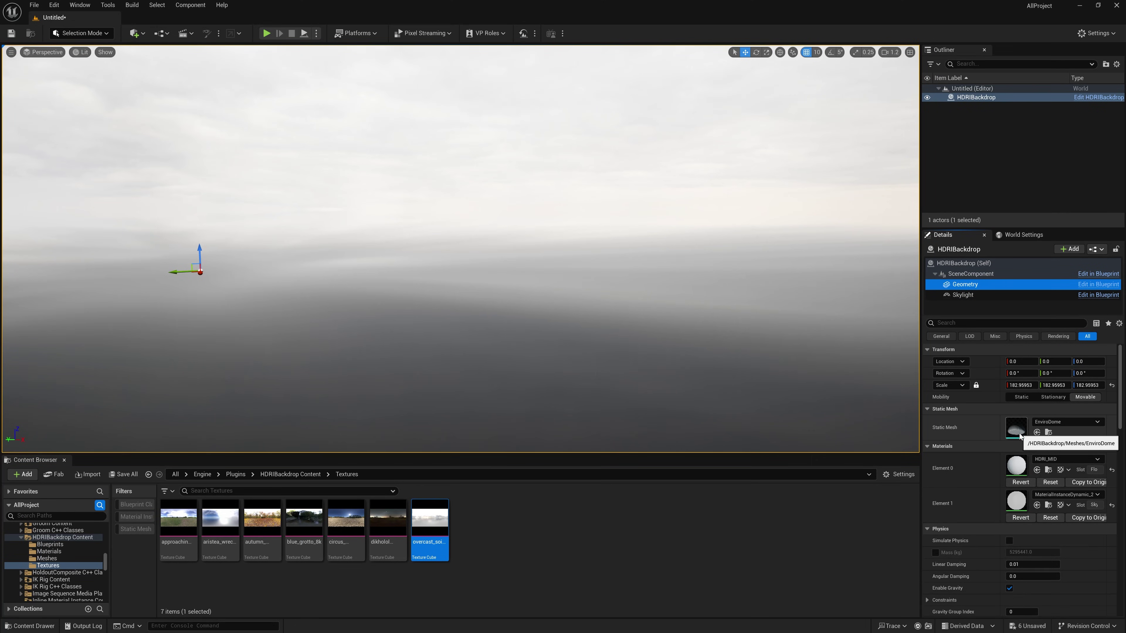
left_click(1042, 424)
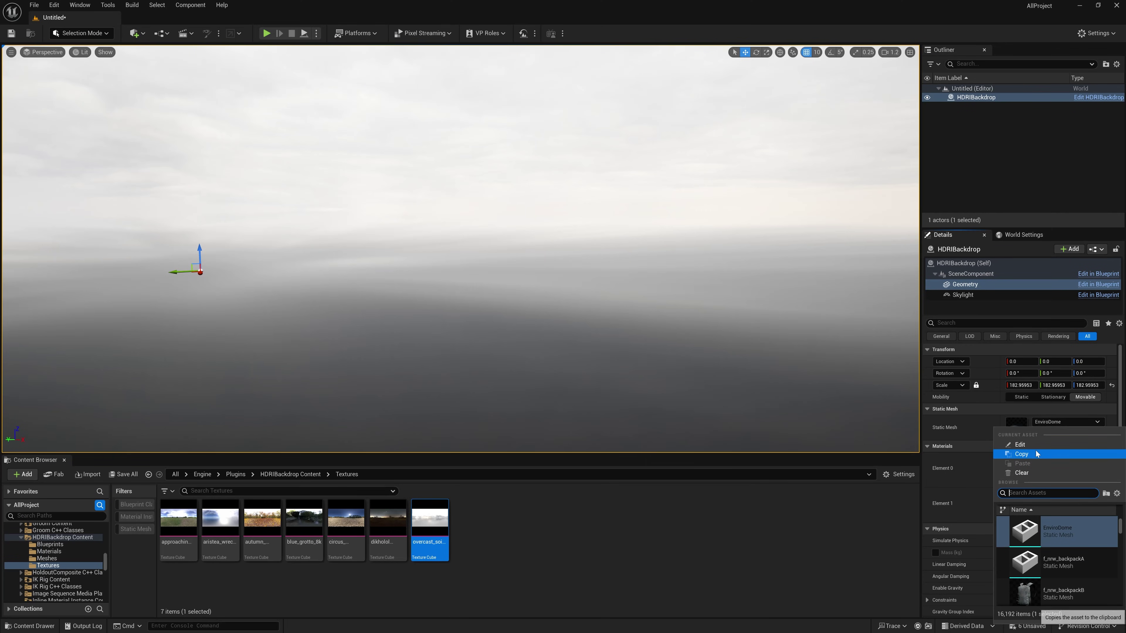
type("sky")
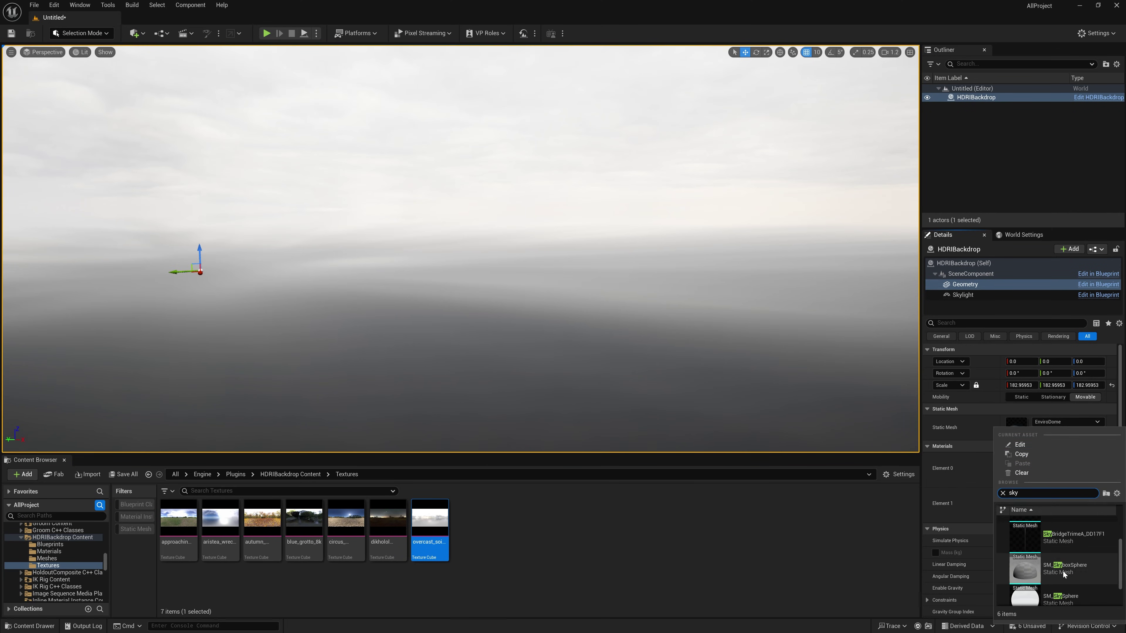
scroll(1063, 571, "down", 2)
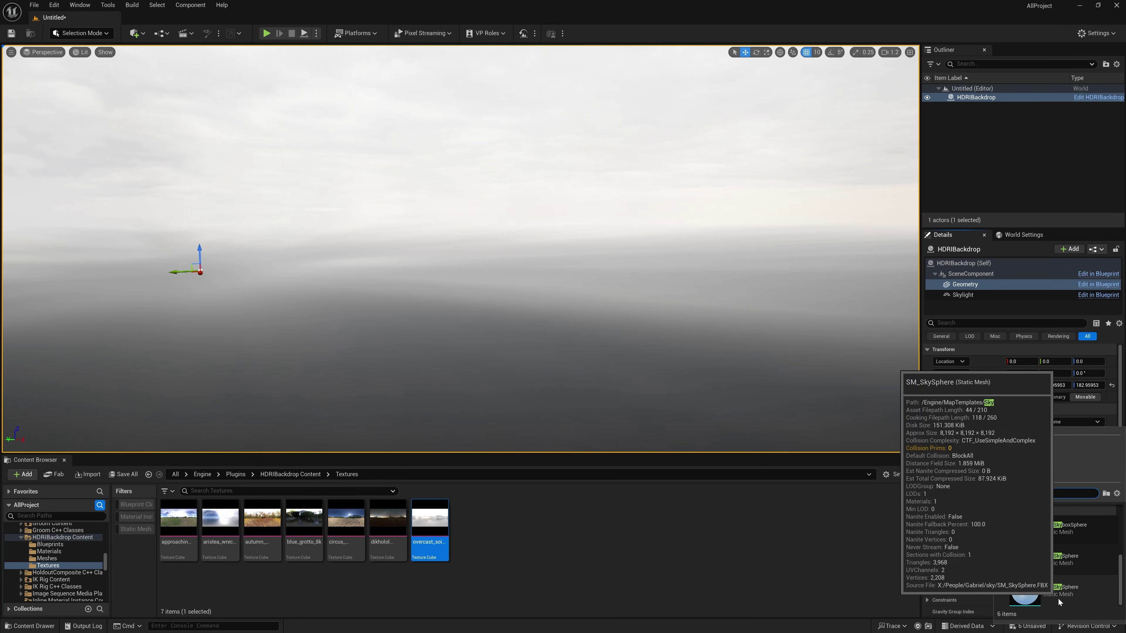
left_click(1058, 598)
right_click_drag(637, 281, 696, 195)
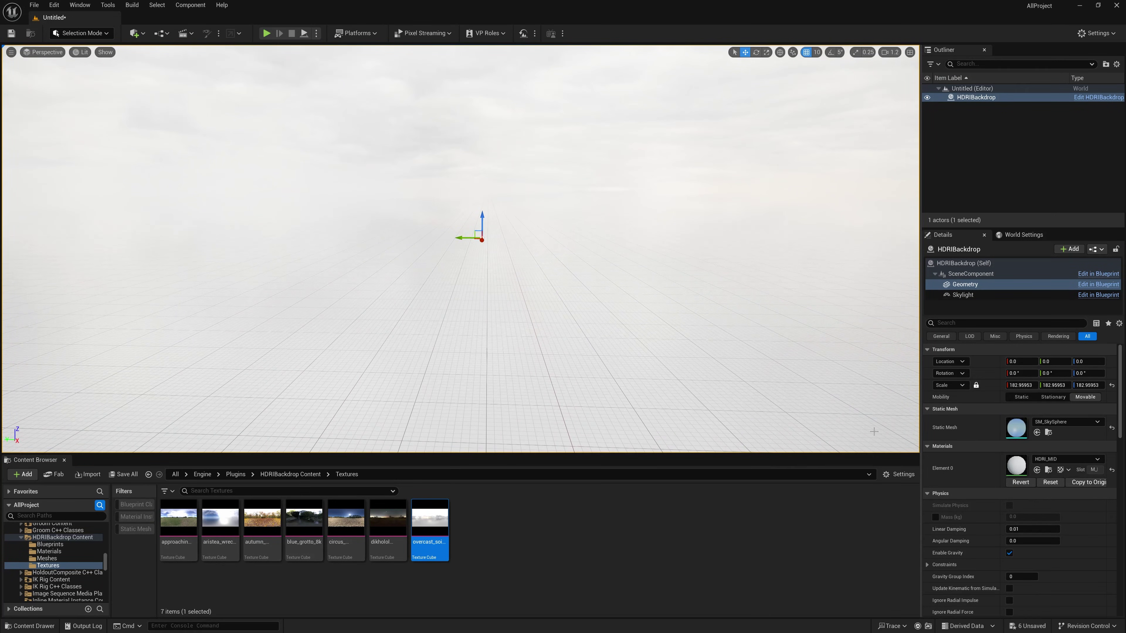
Set the HDRI backdrop's size to 5000
left_click(965, 265)
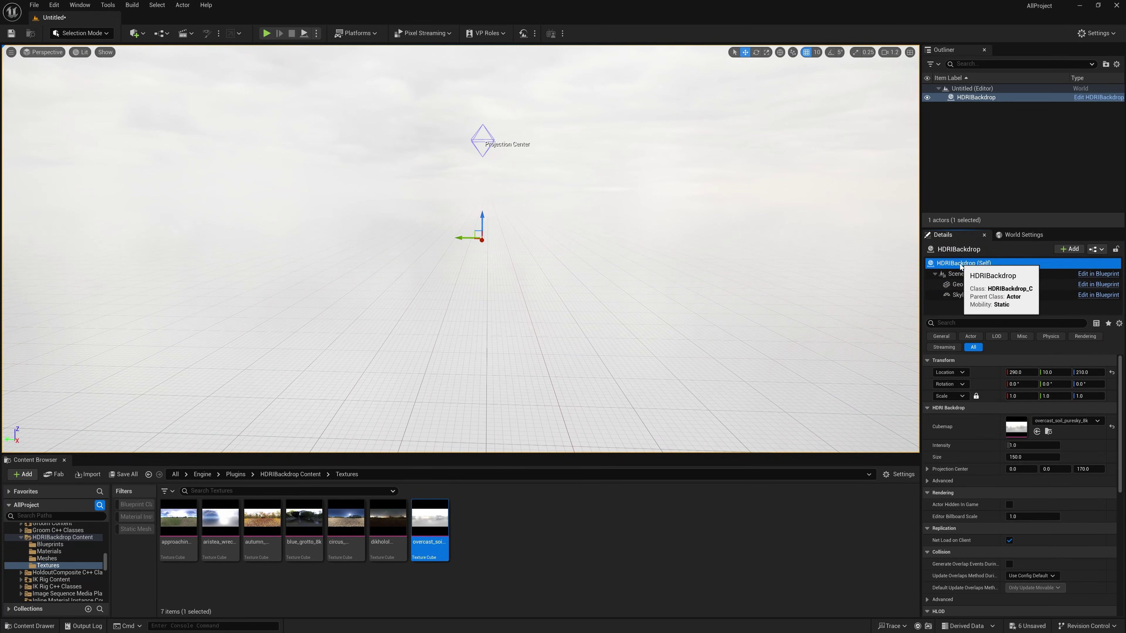
left_click(1021, 457)
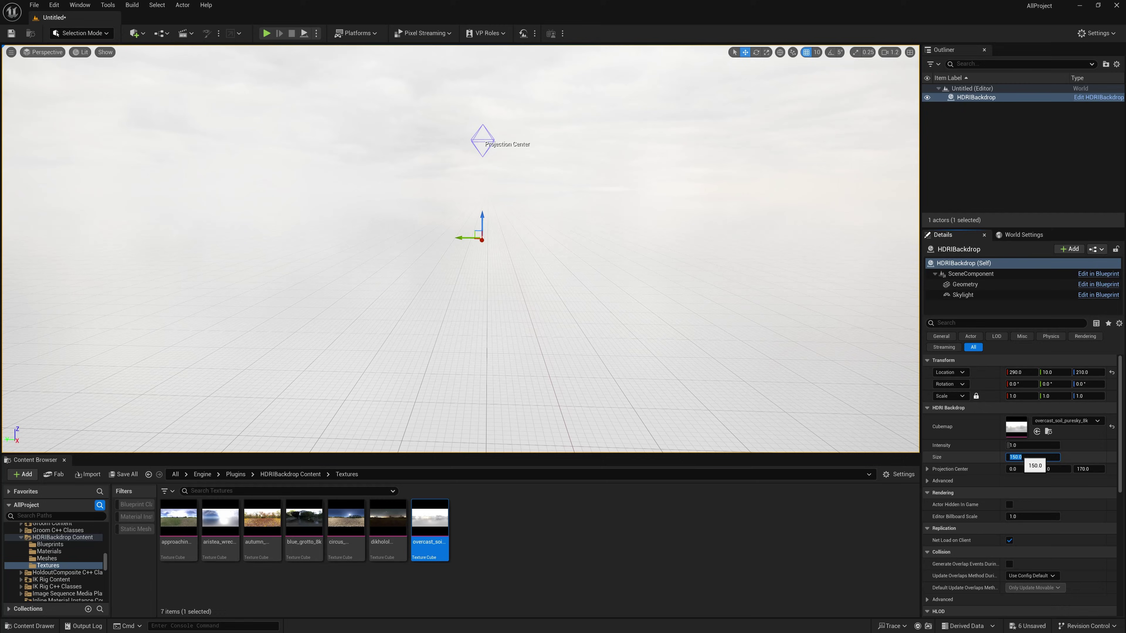
right_click_drag(460, 249, 559, 215)
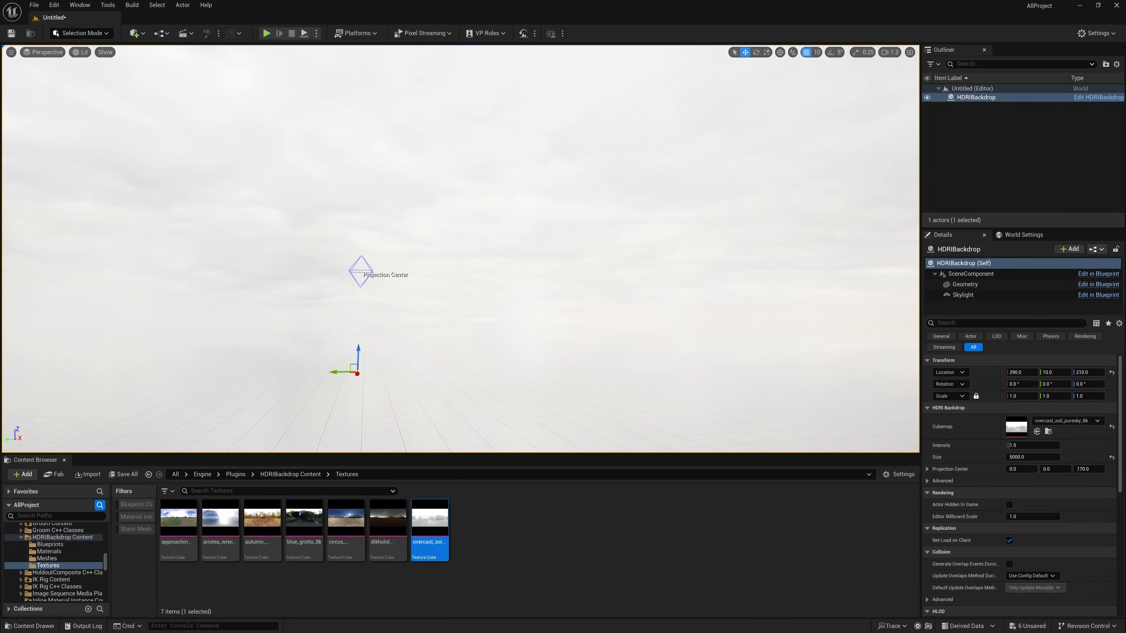
left_click(1073, 567)
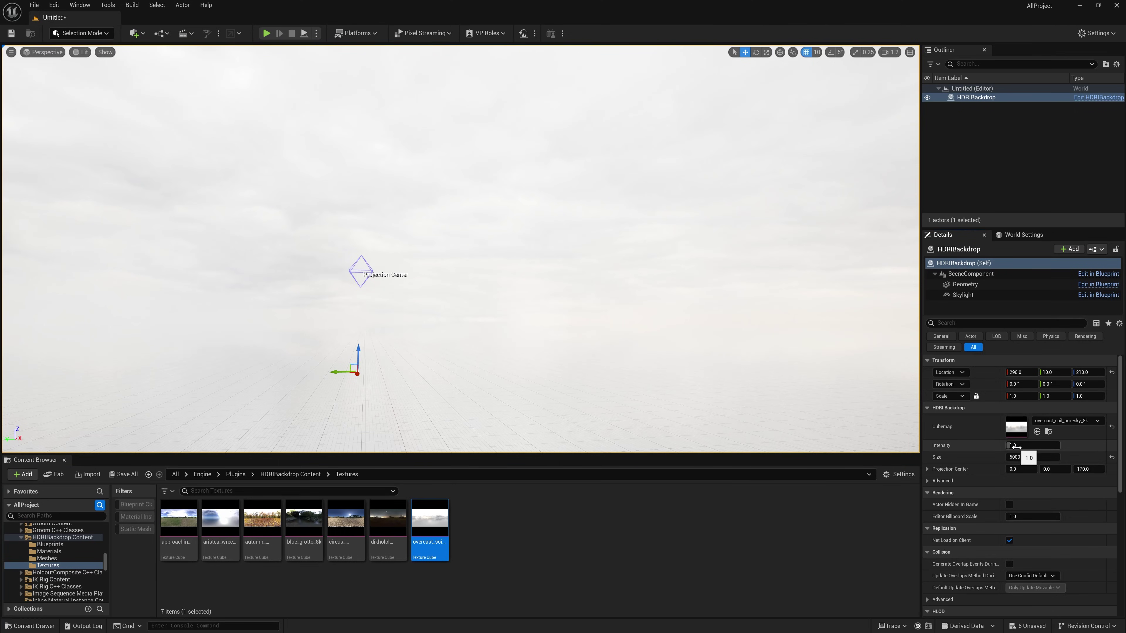
Try an intensity of 0.2 on the HDRI backdrop and reset the intensity to its default
key("Return")
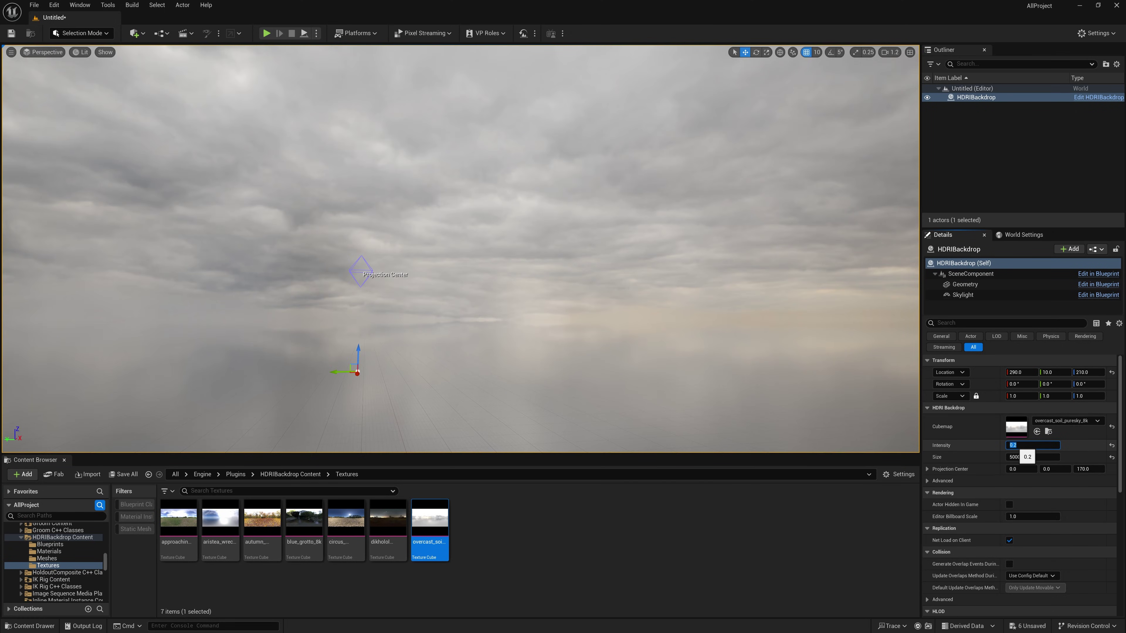
right_click_drag(460, 248, 399, 268)
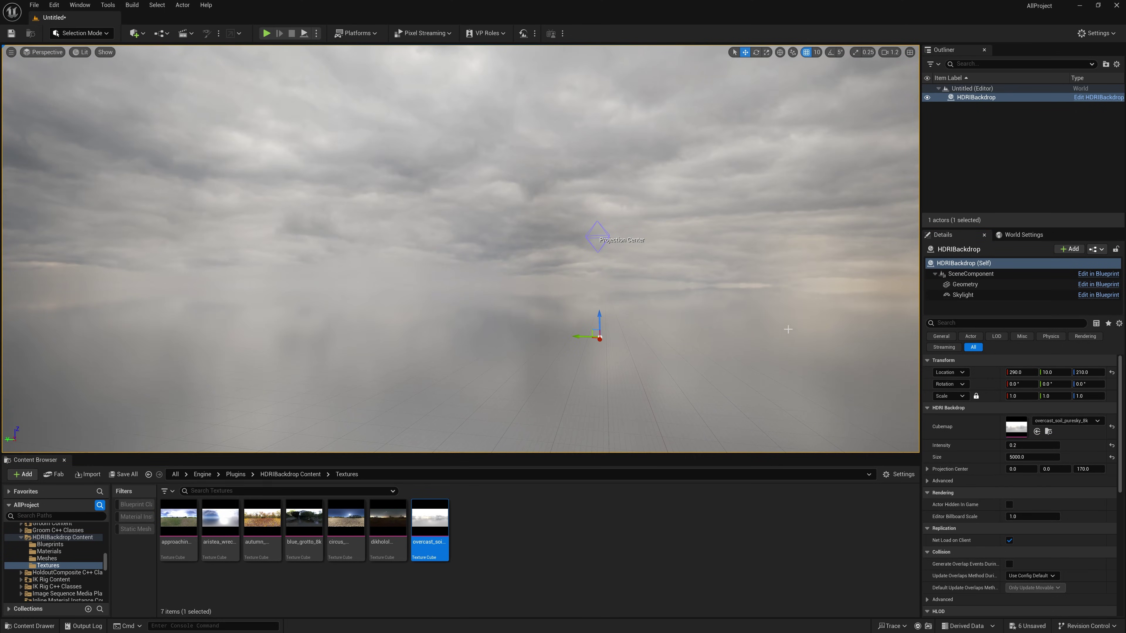
left_click(1112, 446)
Add a Post Process Volume to the level and enable its Infinite Extent (Unbound) setting
left_click(133, 32)
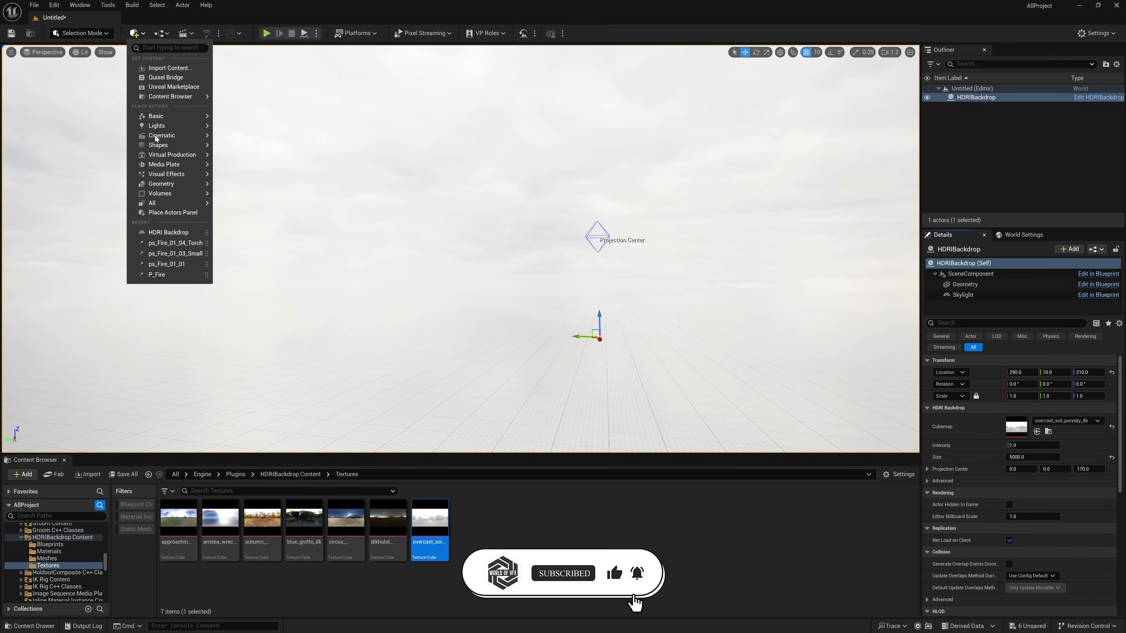
mouse_move(169, 174)
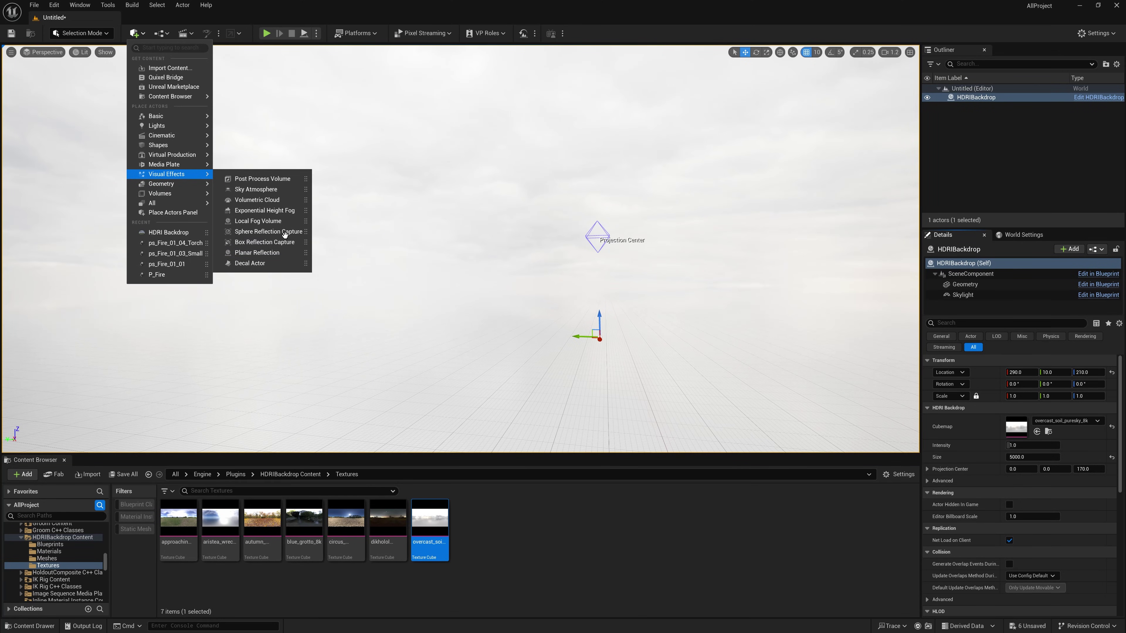
left_click(286, 180)
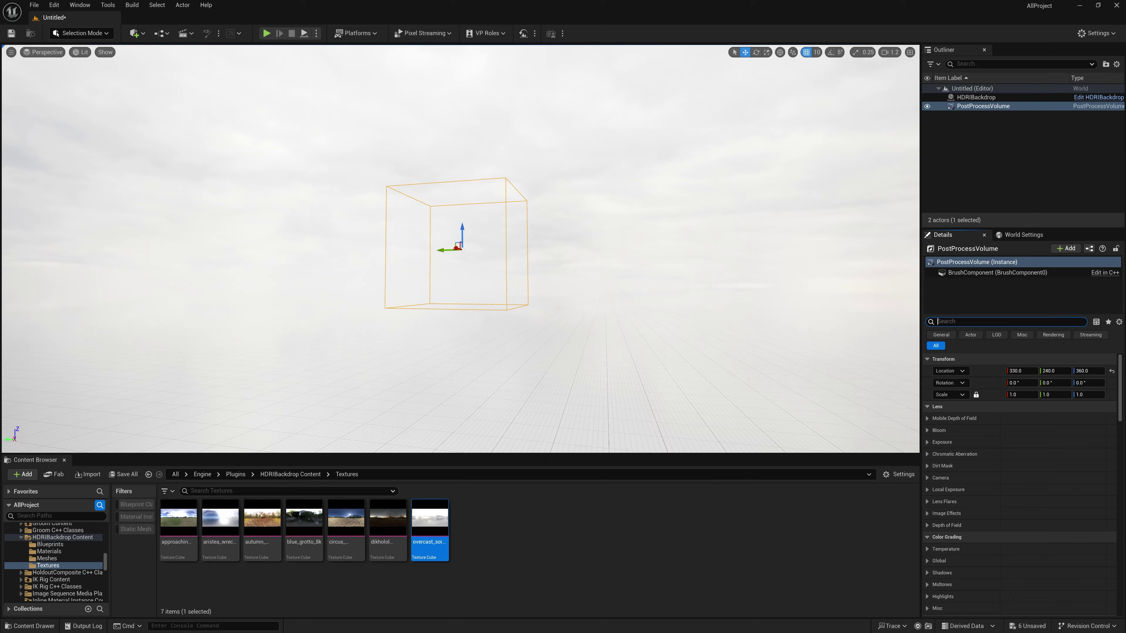
type("inf")
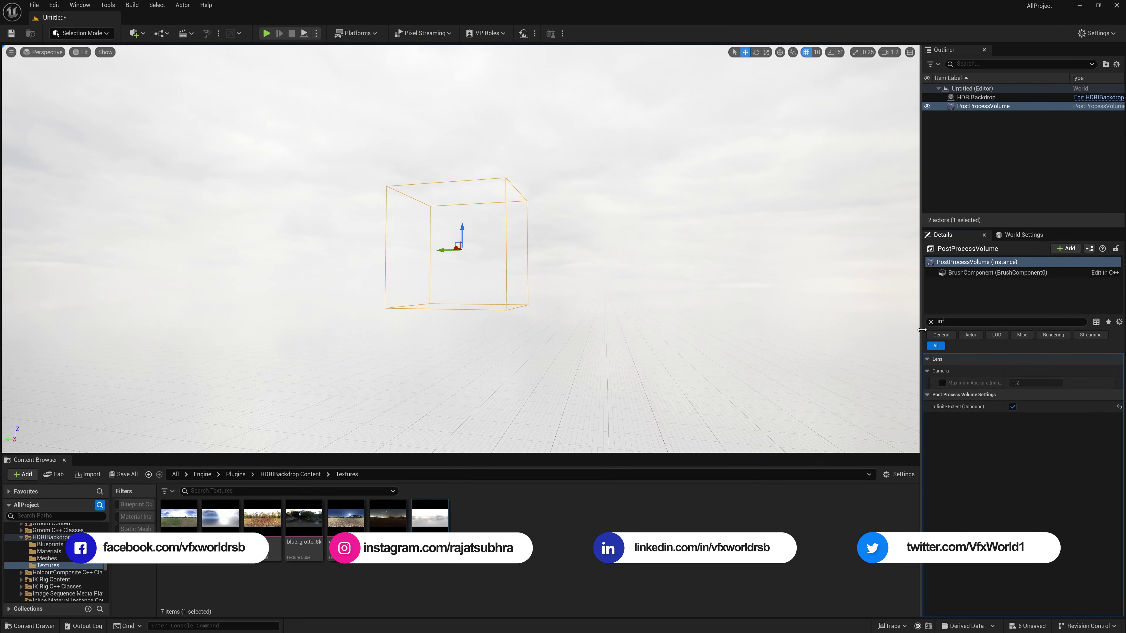
left_click(931, 322)
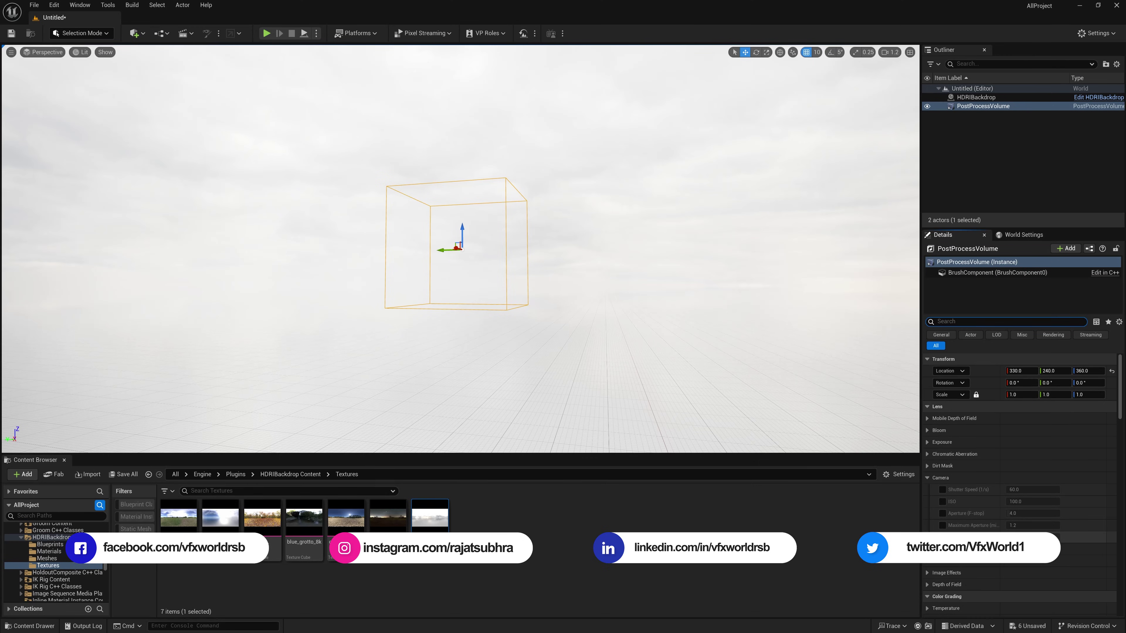
Enable the volume's exposure compensation and EV100 overrides, and set both Min EV100 and Max EV100 to 1
left_click(927, 442)
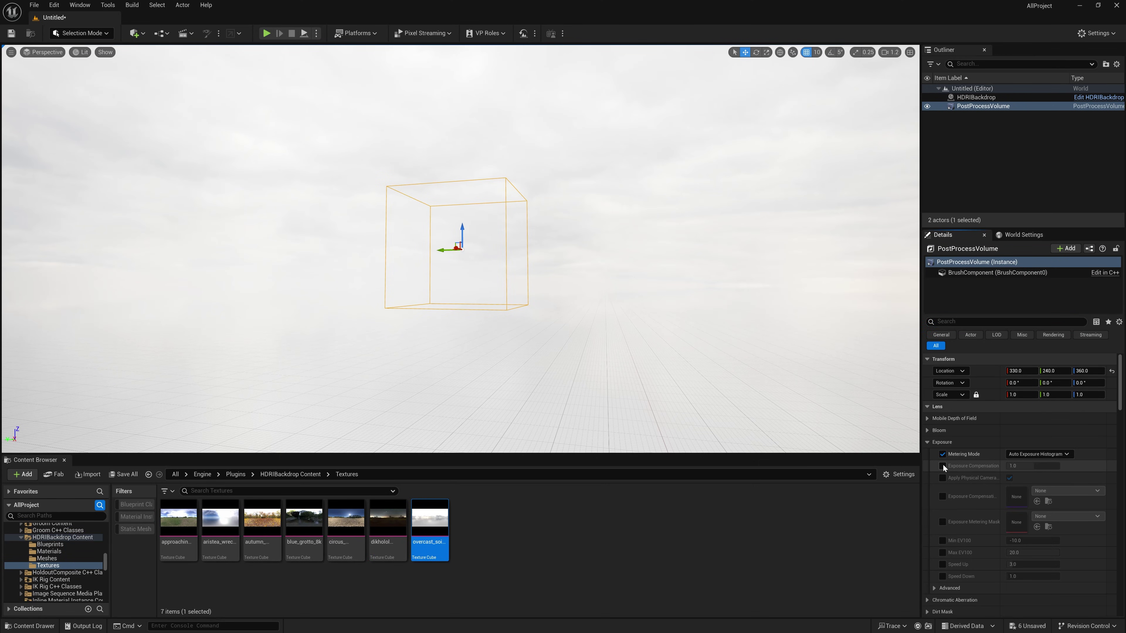
left_click(942, 540)
left_click(943, 553)
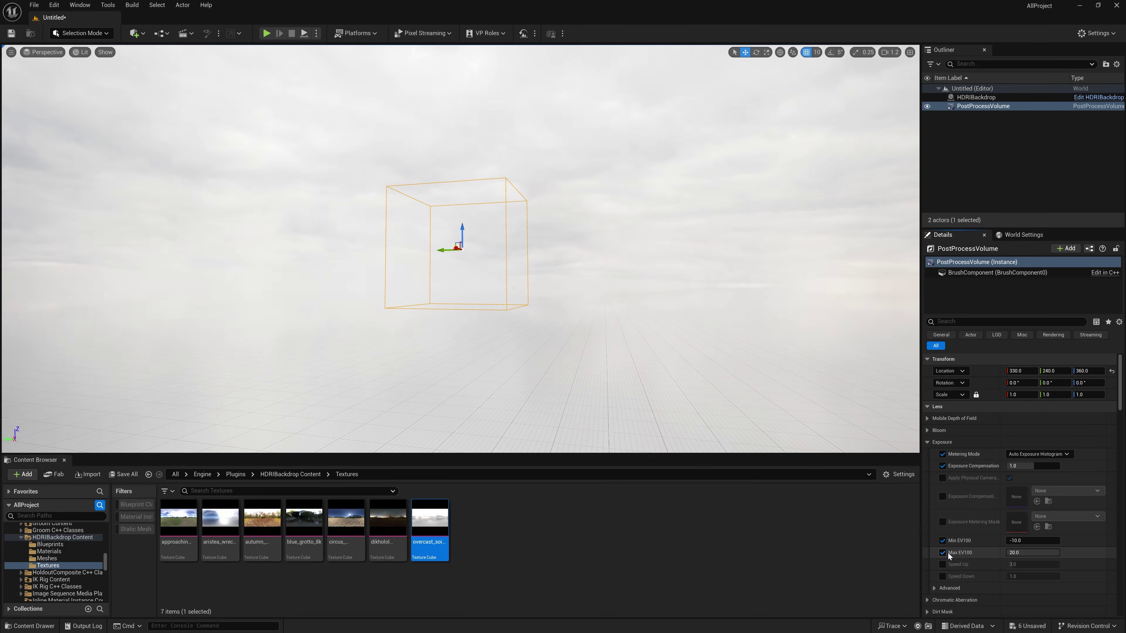
left_click(1024, 540)
type("11")
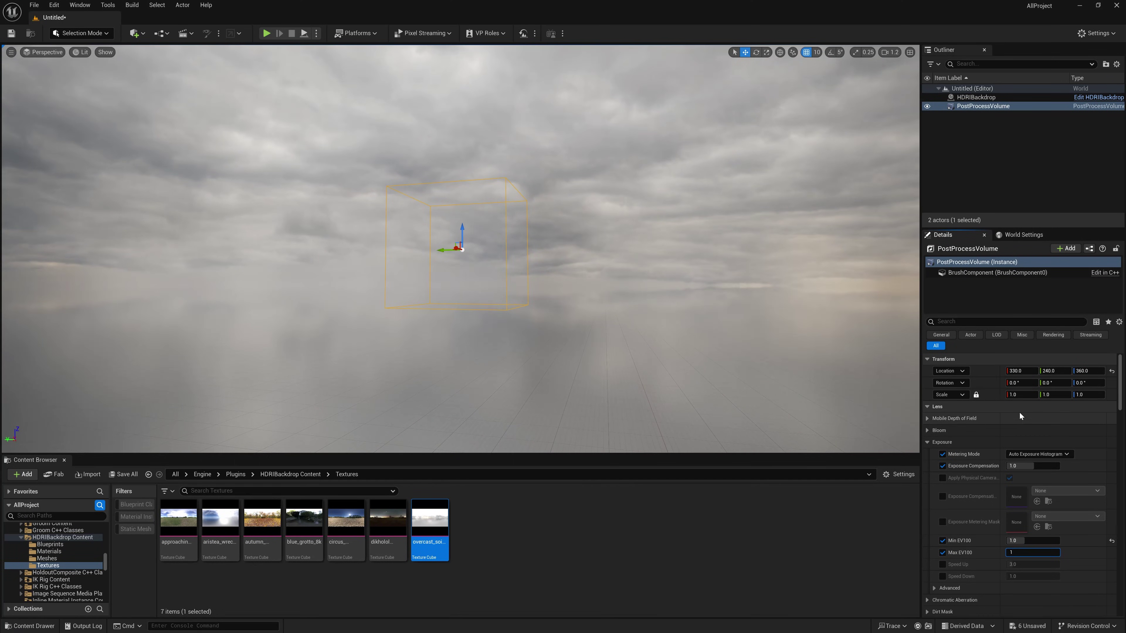
left_click(1009, 295)
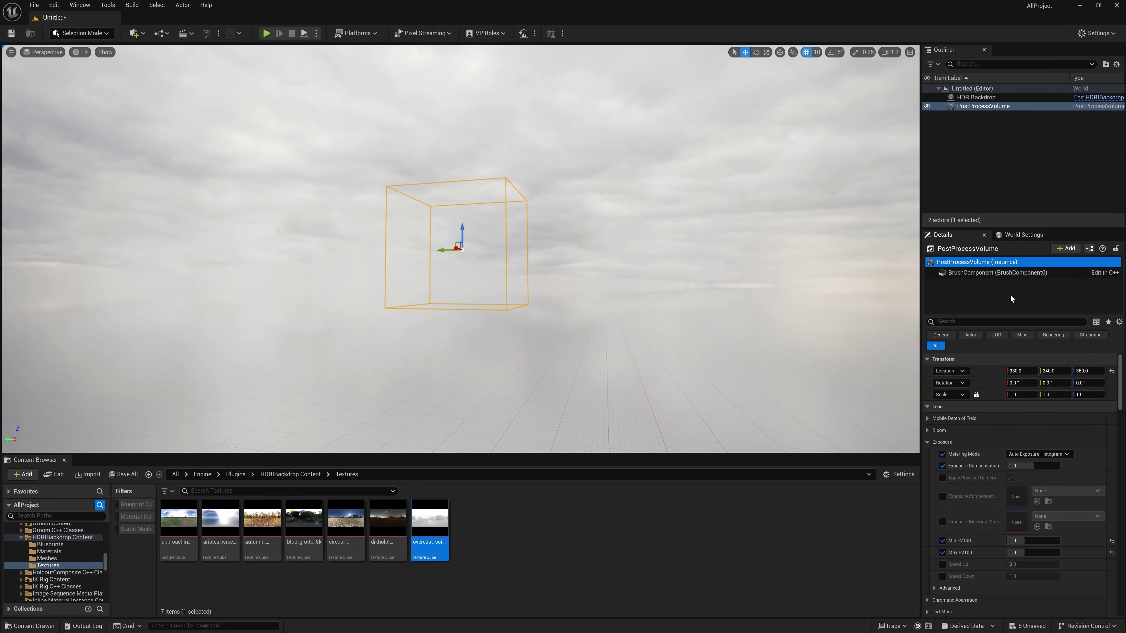
Try an exposure compensation of 0.5 on the Post Process Volume and settle on 0.1
left_click(1028, 471)
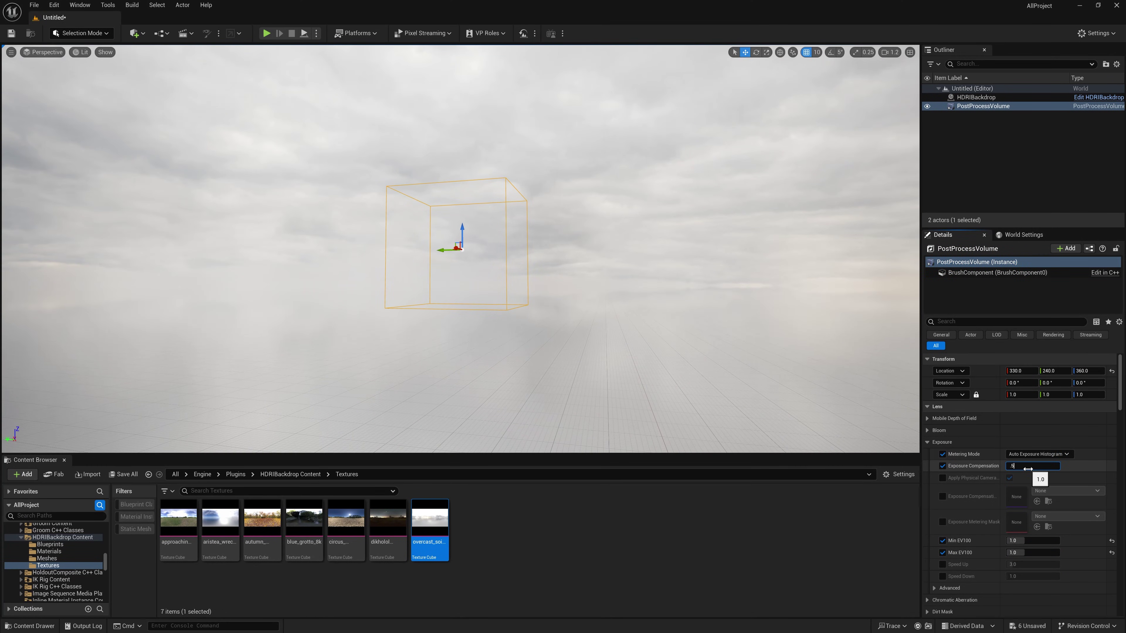
type(".5")
key("Return")
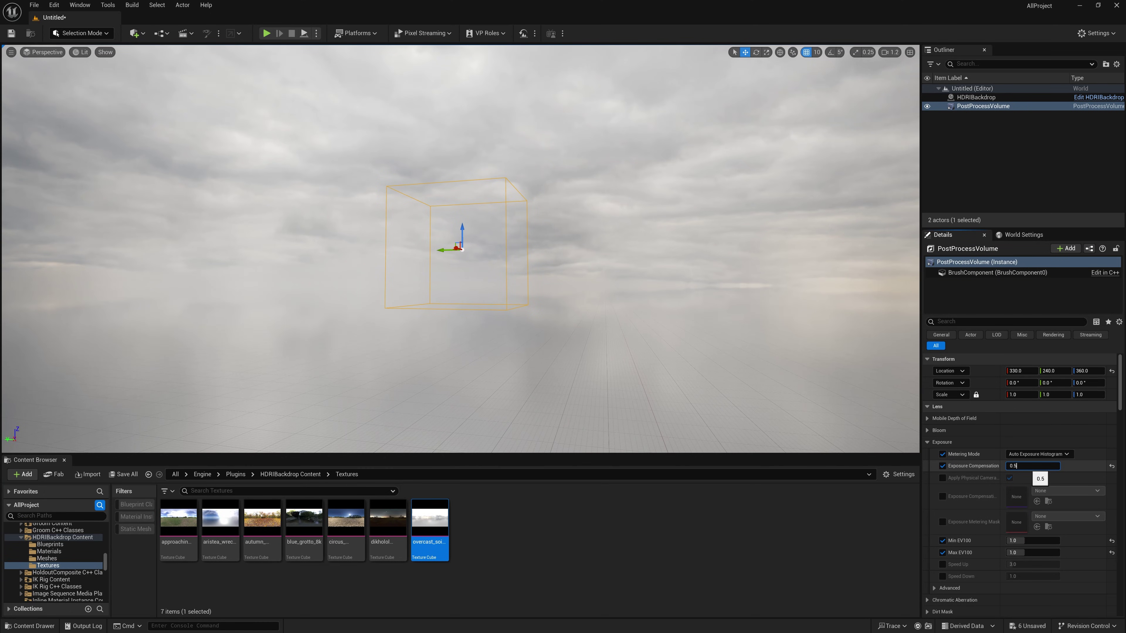
type("0.1")
key("Return")
right_click_drag(598, 294, 653, 320)
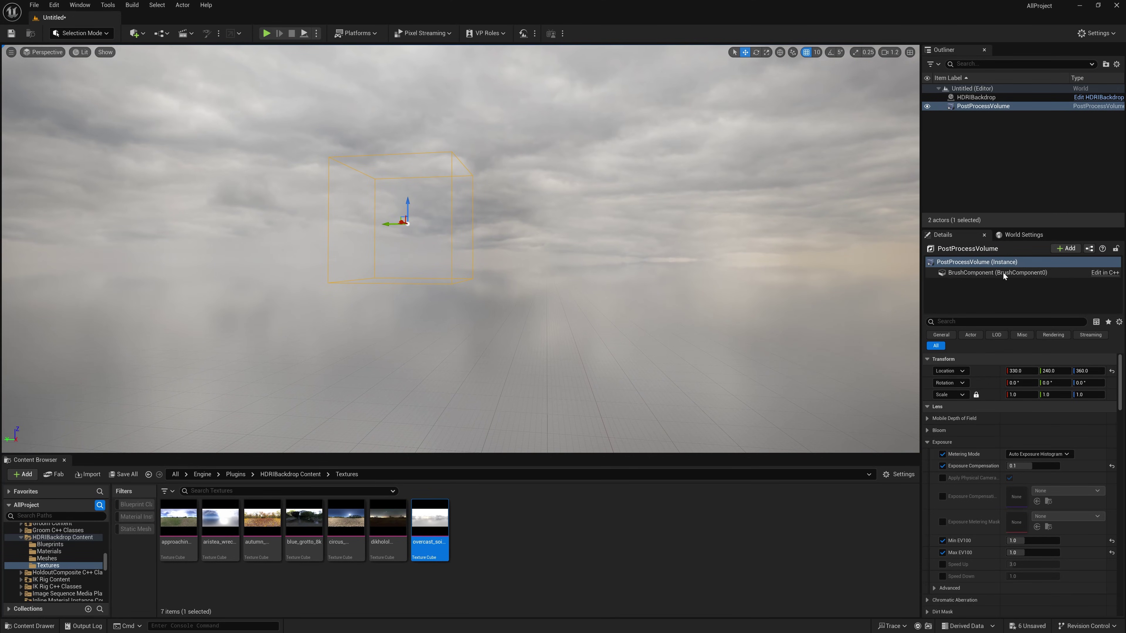
Set the HDRI backdrop's intensity to 0.5
left_click(975, 98)
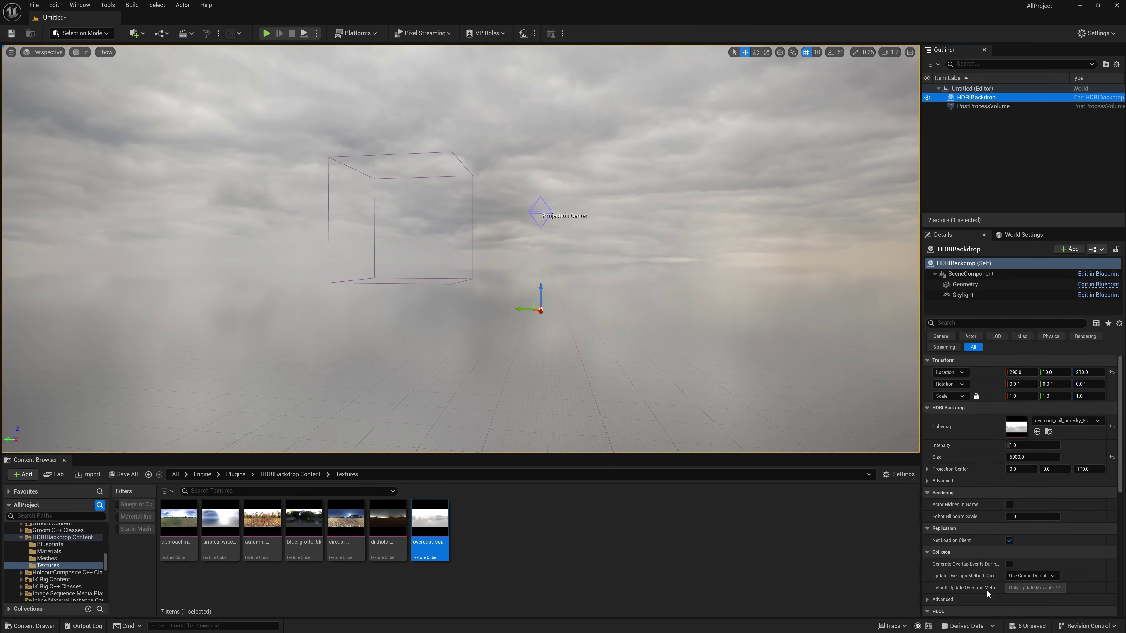
left_click(1028, 445)
type(".5")
key("Return")
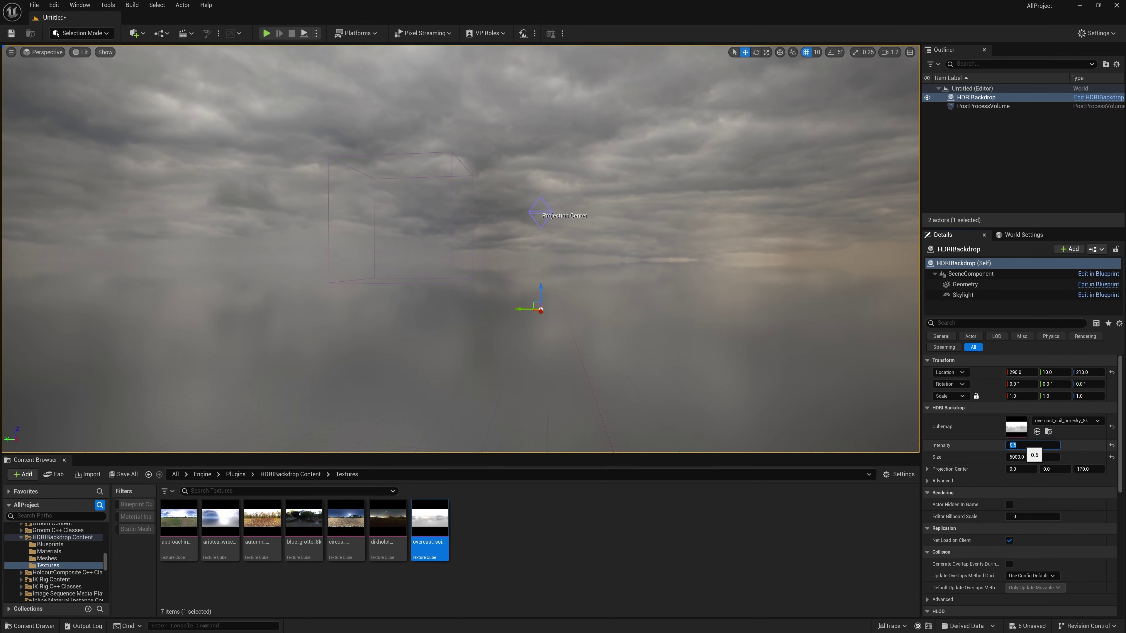
right_click_drag(633, 335, 656, 354)
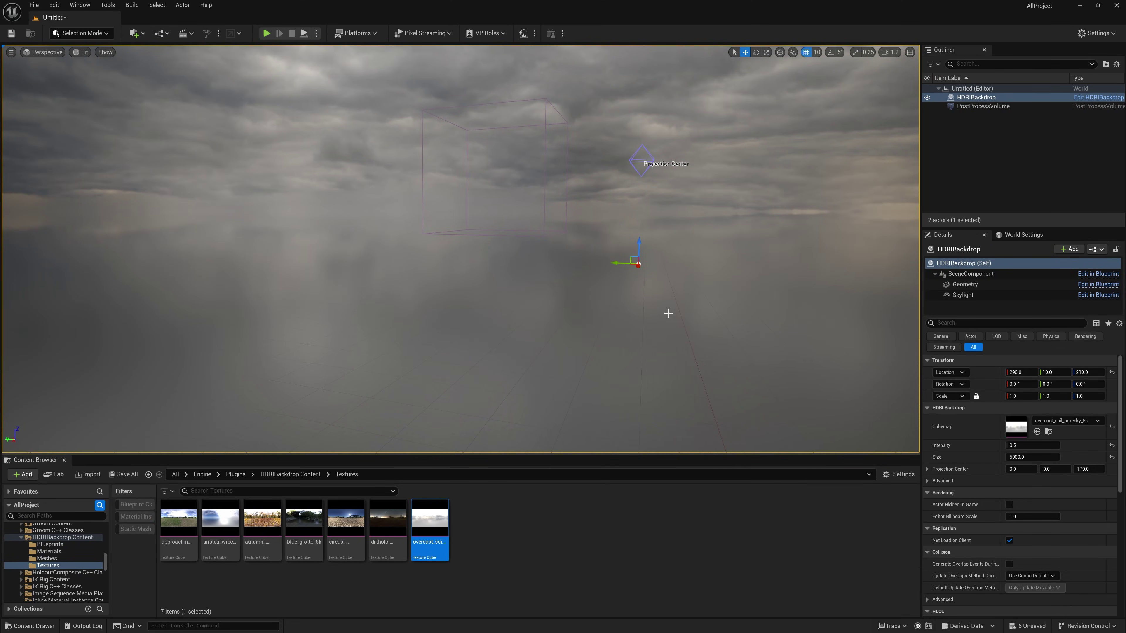
Switch to Landscape mode and load the landscape displacement image from Downloads as the heightmap for a new landscape
left_click(94, 33)
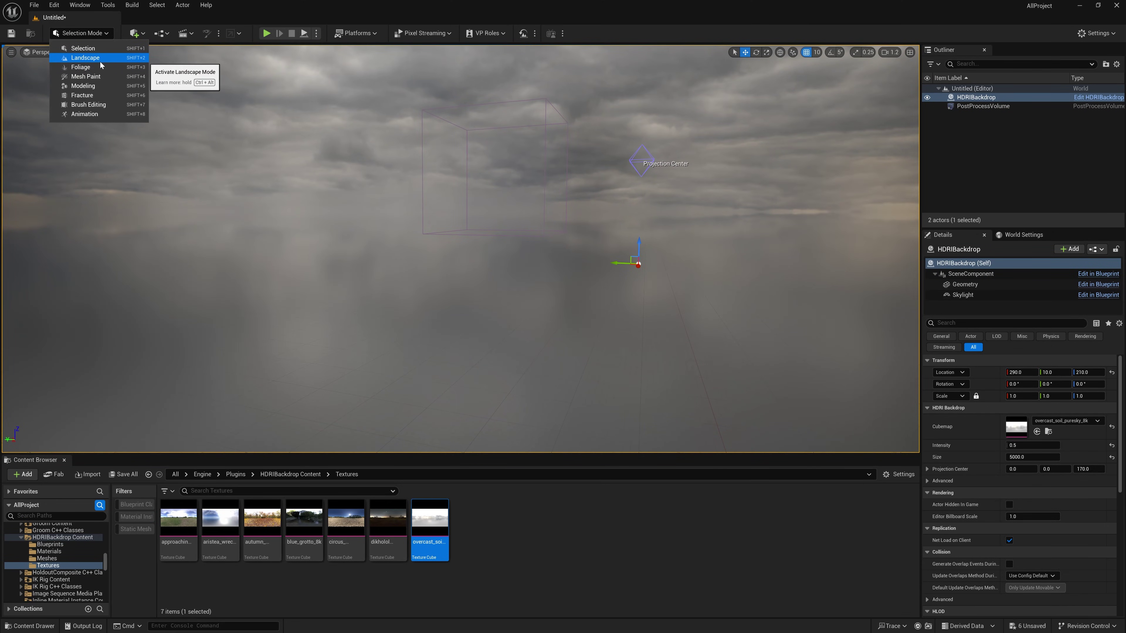
left_click(100, 61)
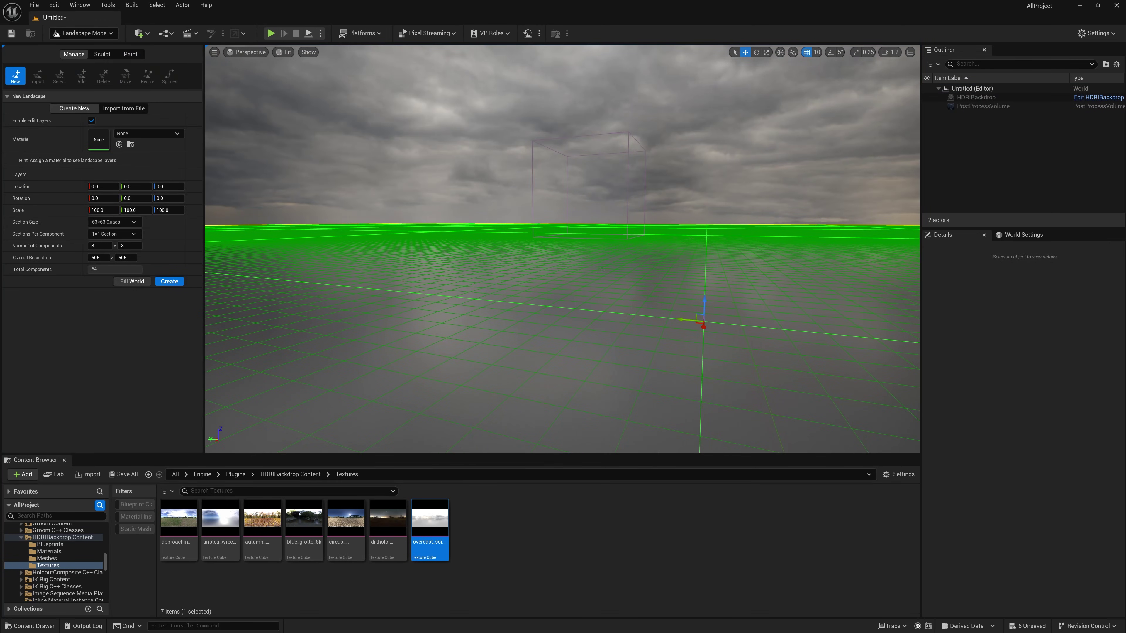
mouse_move(597, 268)
right_mouse_down()
mouse_move(611, 277)
mouse_move(597, 268)
right_mouse_up()
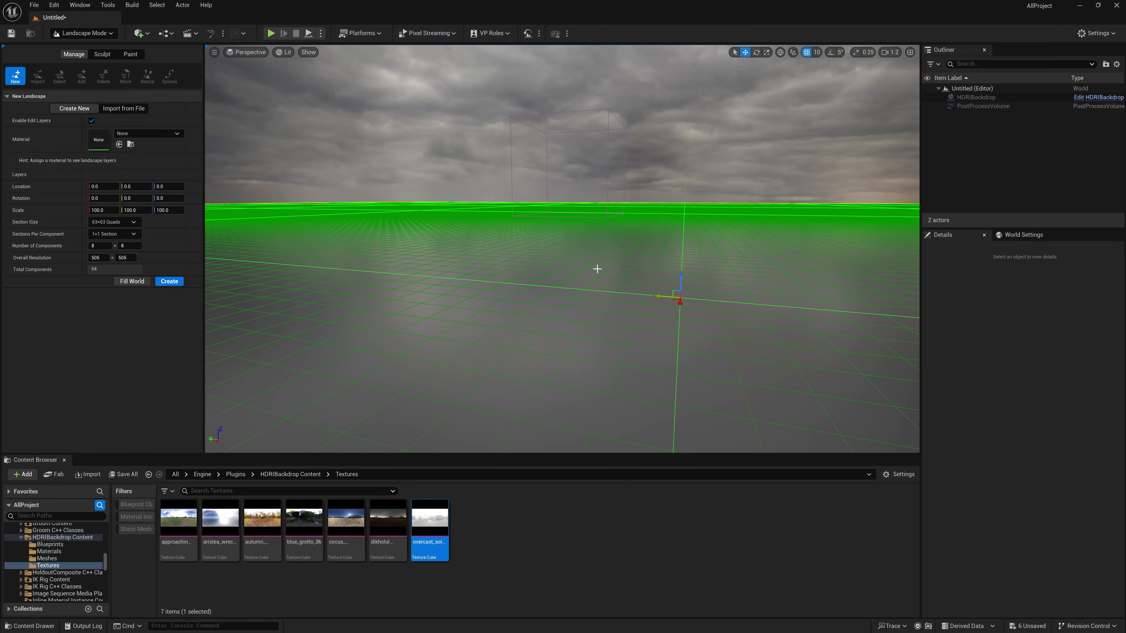
left_click(135, 111)
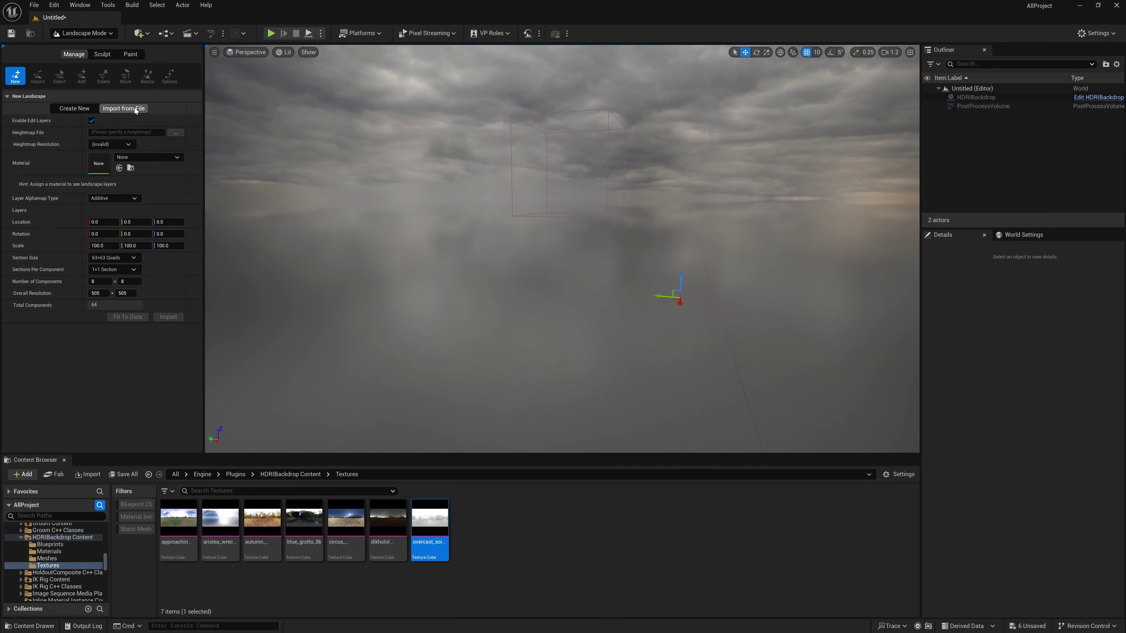
left_click(175, 132)
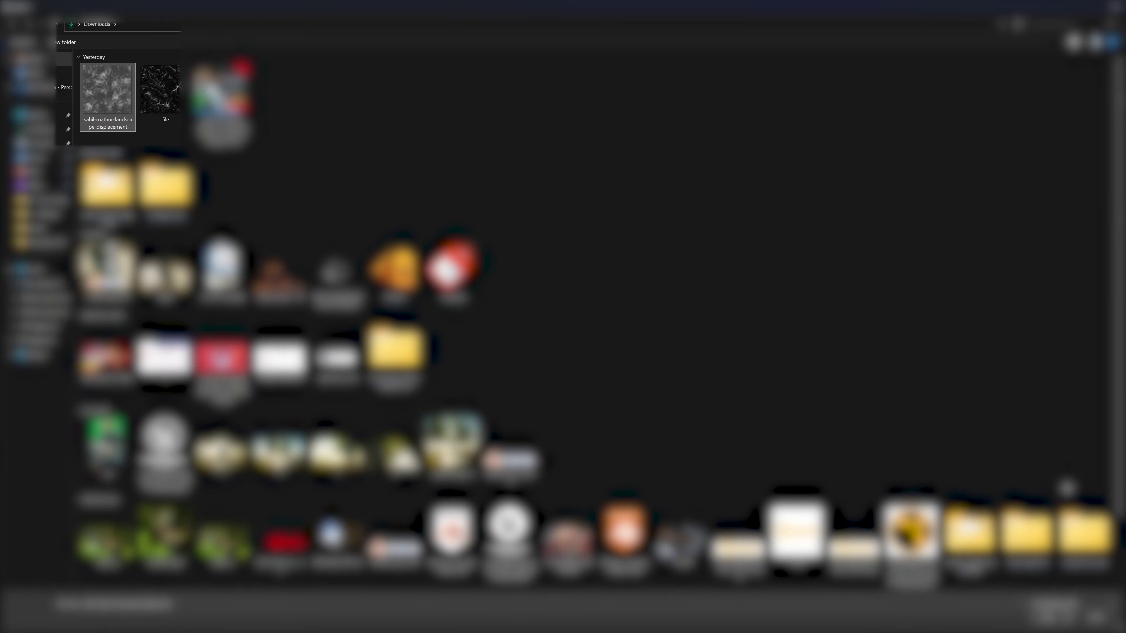
left_click(1051, 619)
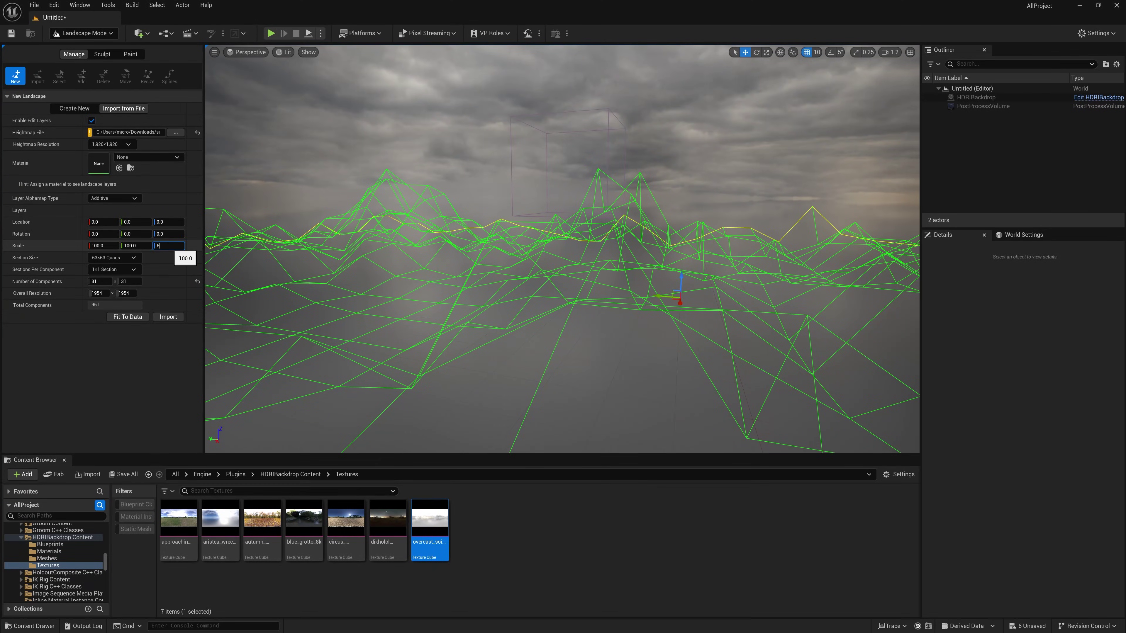
Set the new landscape's Z scale to 5 and import it into the level
key("Return")
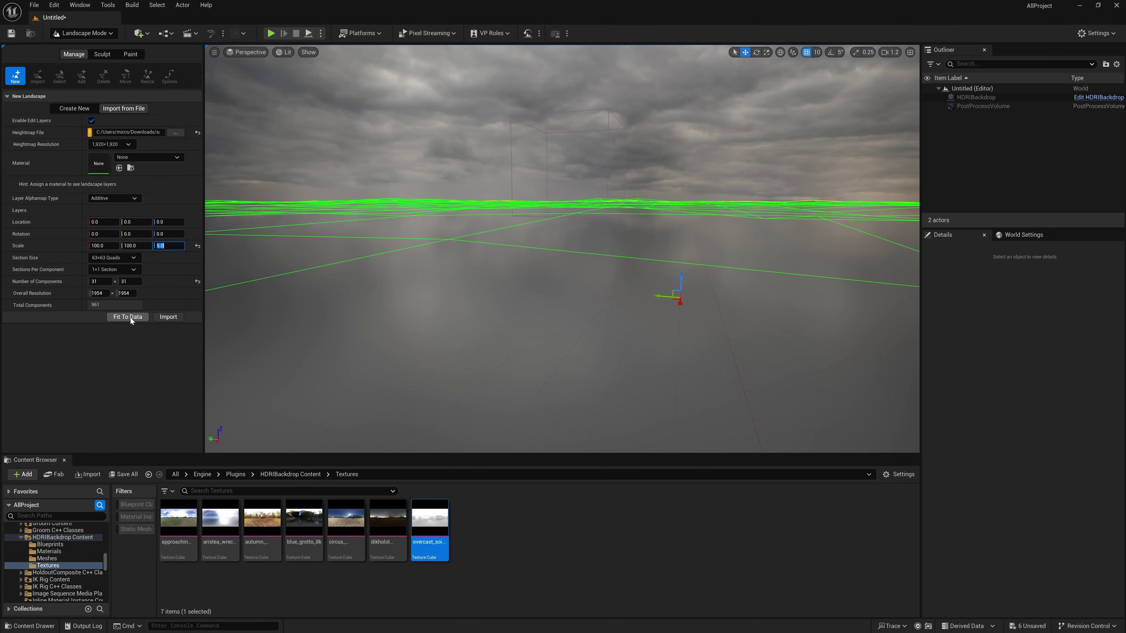
left_click(166, 317)
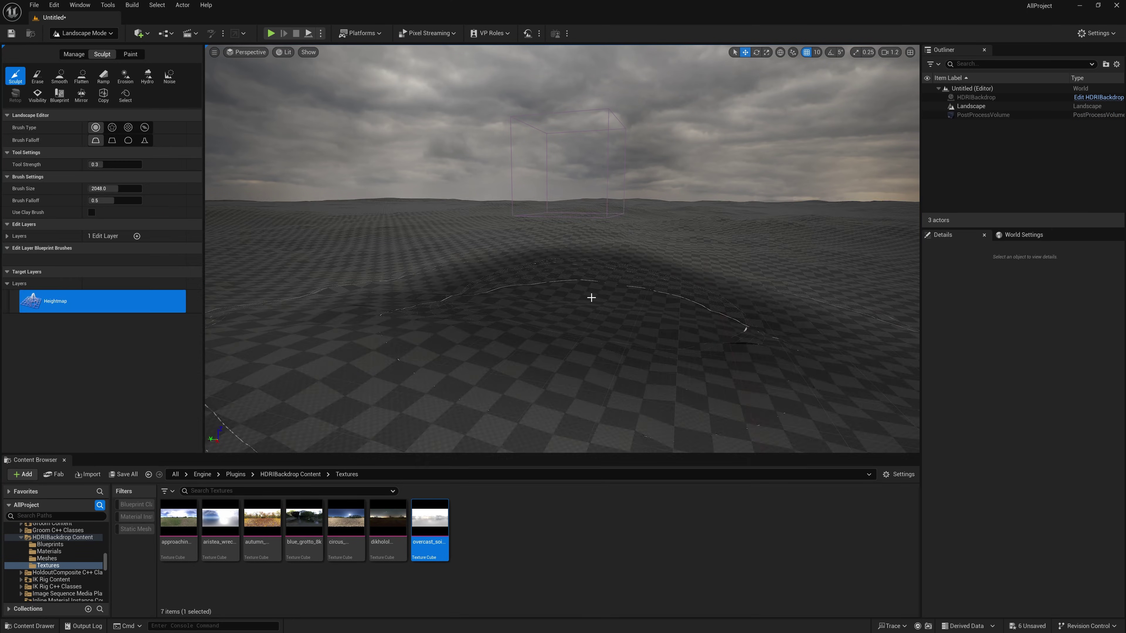
right_click_drag(562, 249, 483, 222)
scroll(521, 155, "up", 4)
key("s")
right_click_drag(514, 151, 528, 180)
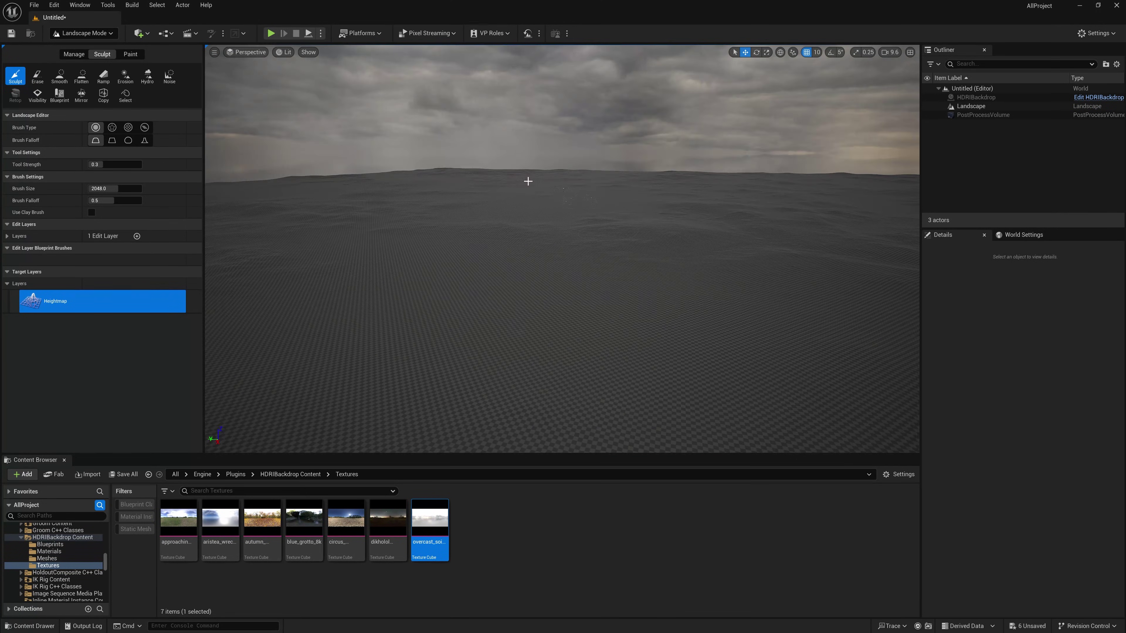
Return to Selection mode and scale the landscape proportionally to 200, 200, 10
left_click(104, 35)
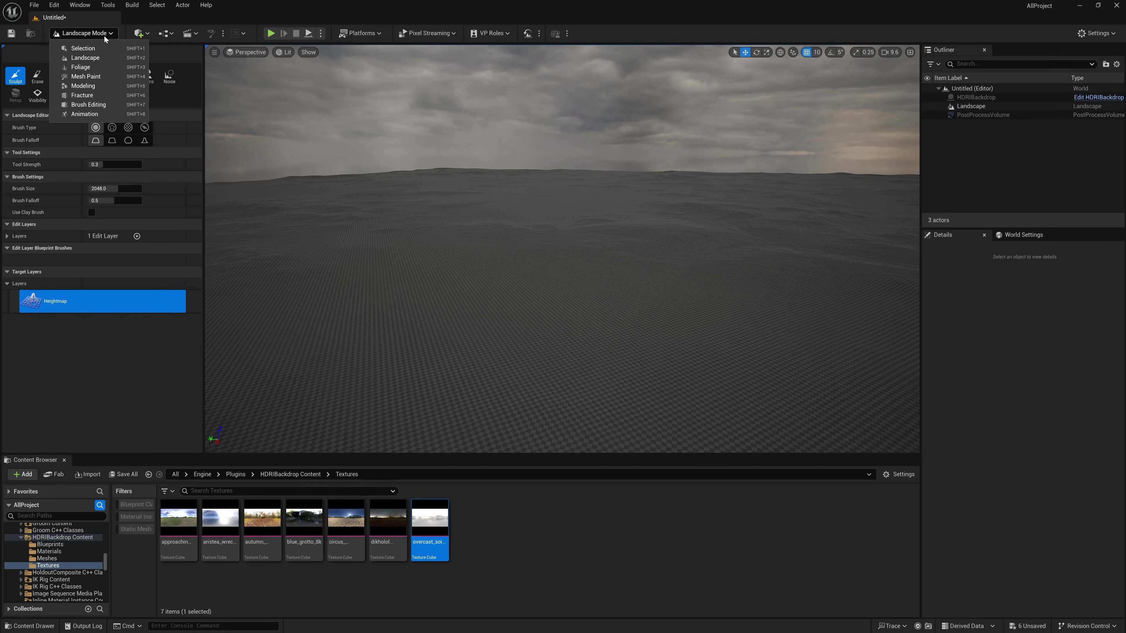
left_click(84, 46)
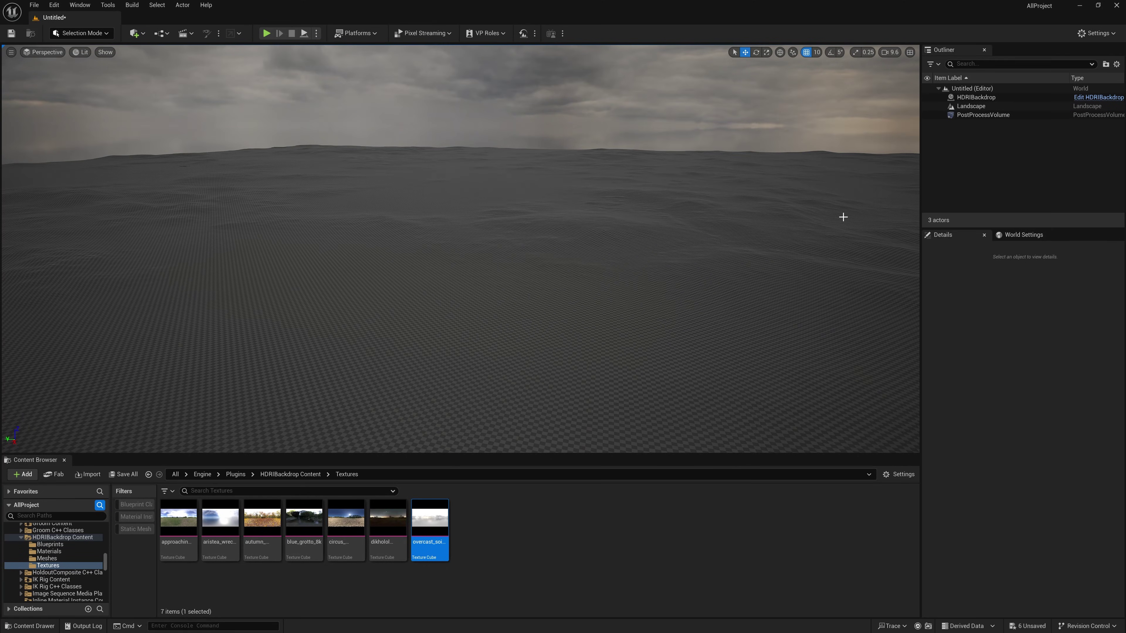
left_click(975, 107)
left_click(1088, 395)
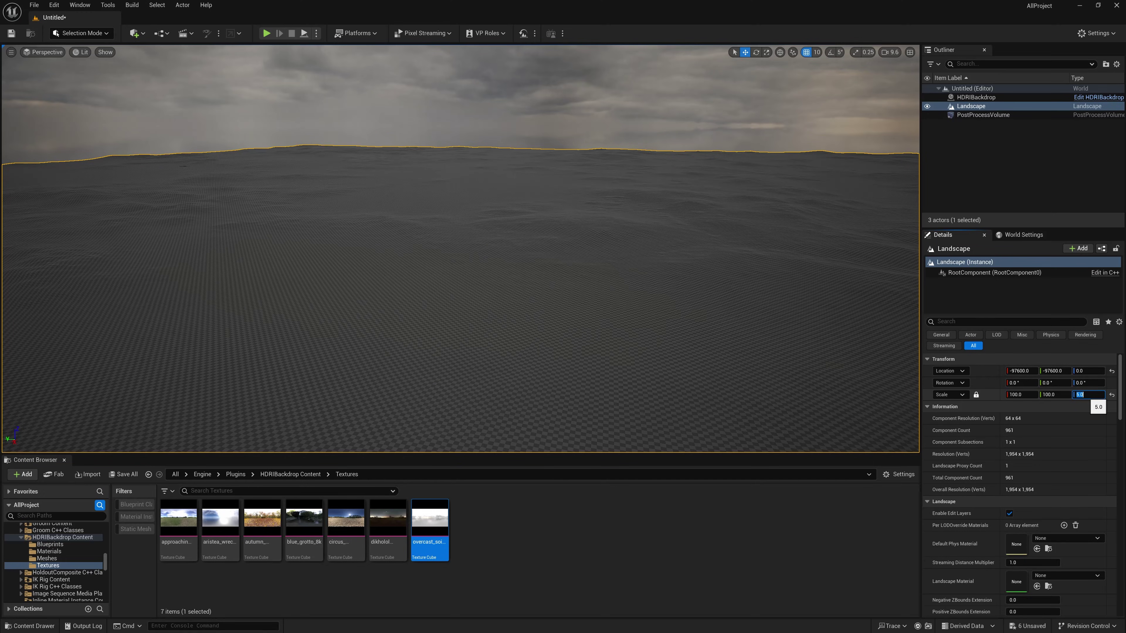
type("10")
key("Return")
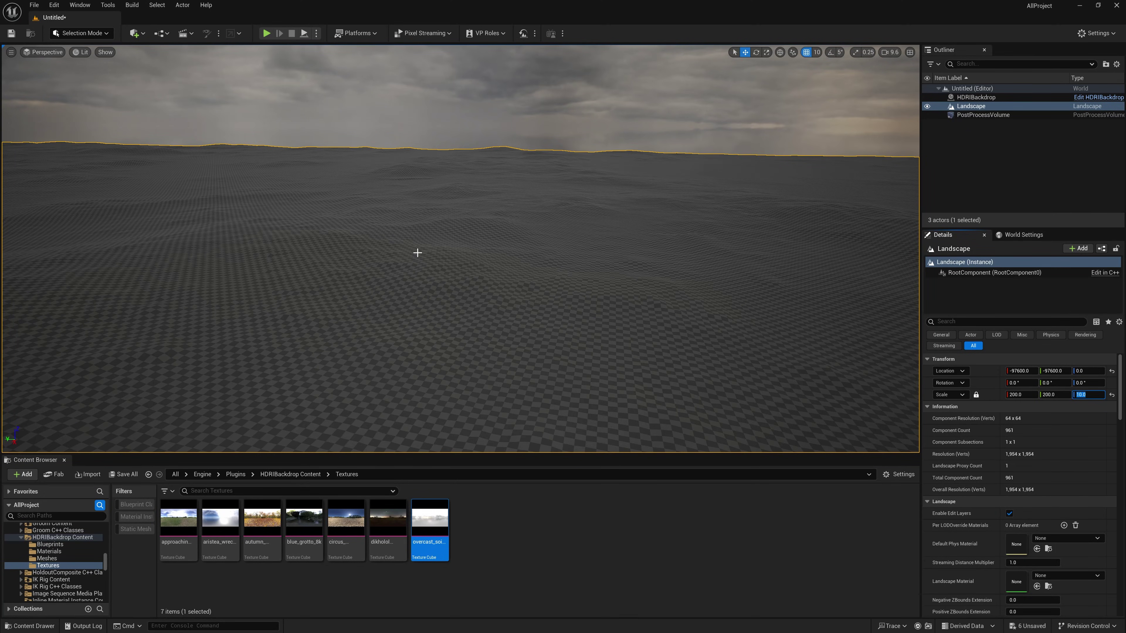
Unlock the landscape's scale proportions, set its Z scale to 15, and deselect the landscape
right_click_drag(500, 273, 364, 290)
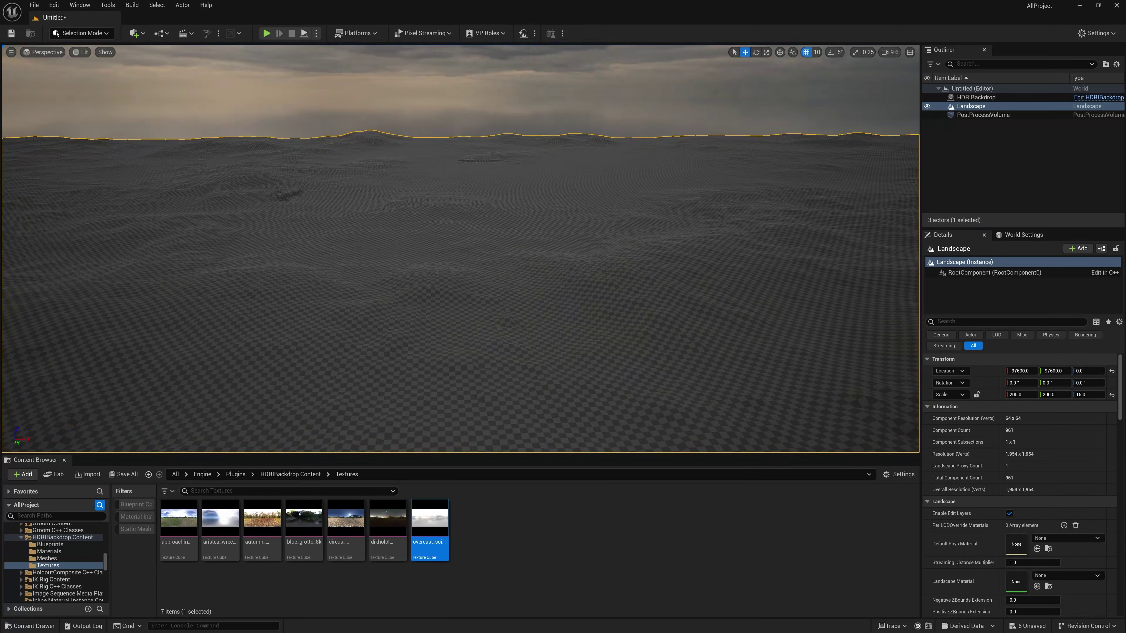
right_click_drag(364, 290, 905, 292)
key("d")
key("w")
right_click_drag(695, 299, 620, 350)
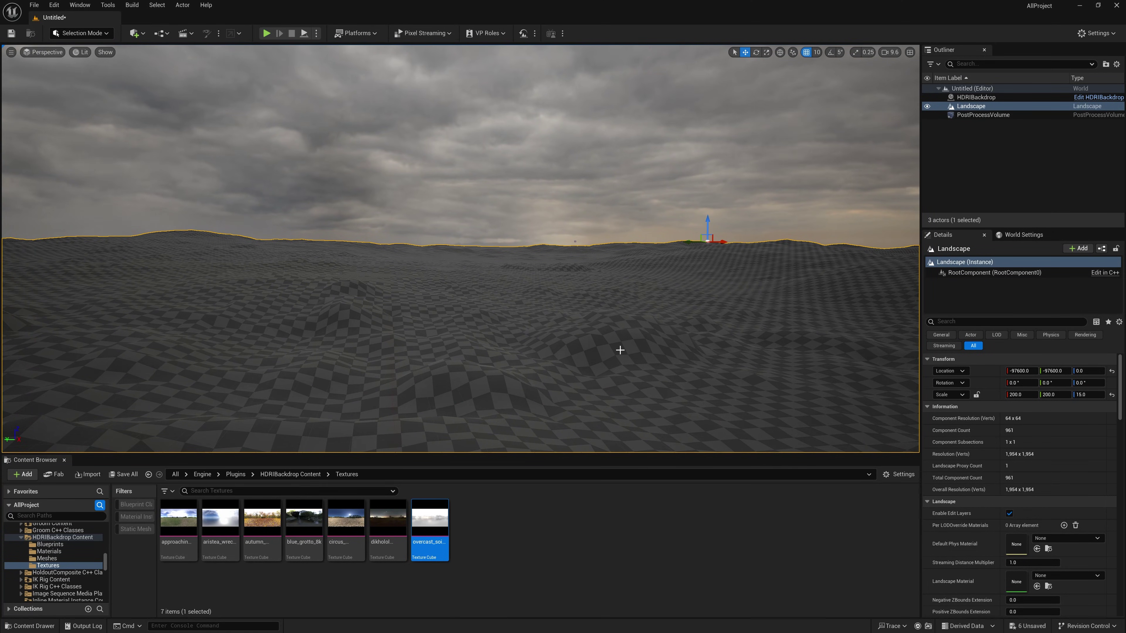
left_click(1090, 178)
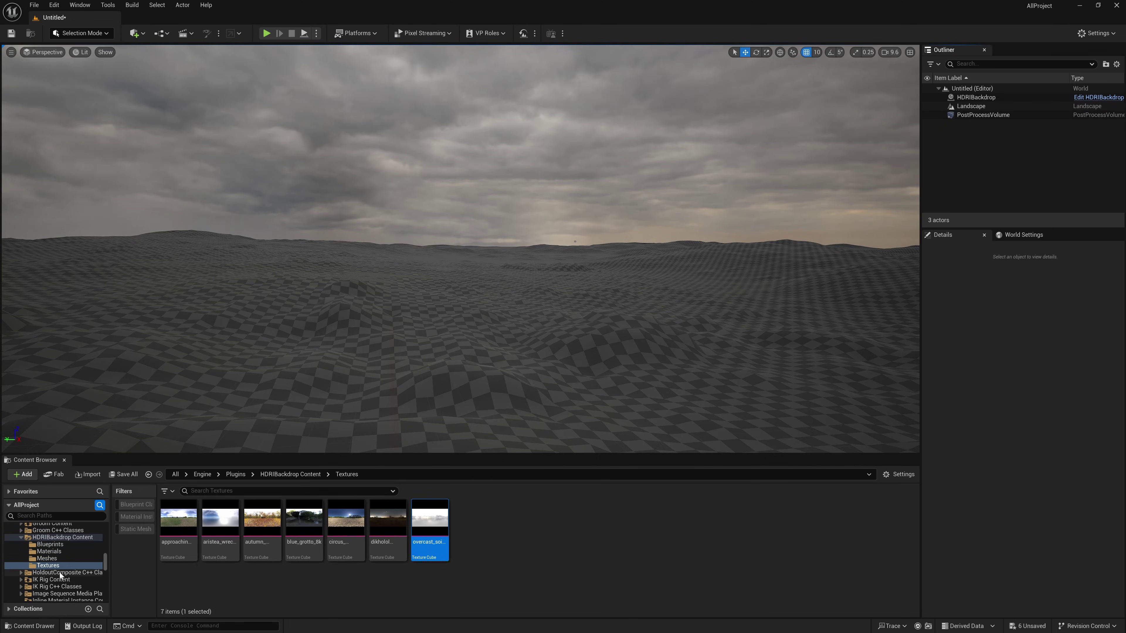
Browse to the project's Megascans Surfaces folder and filter its contents to Material Instances
scroll(60, 571, "up", 5)
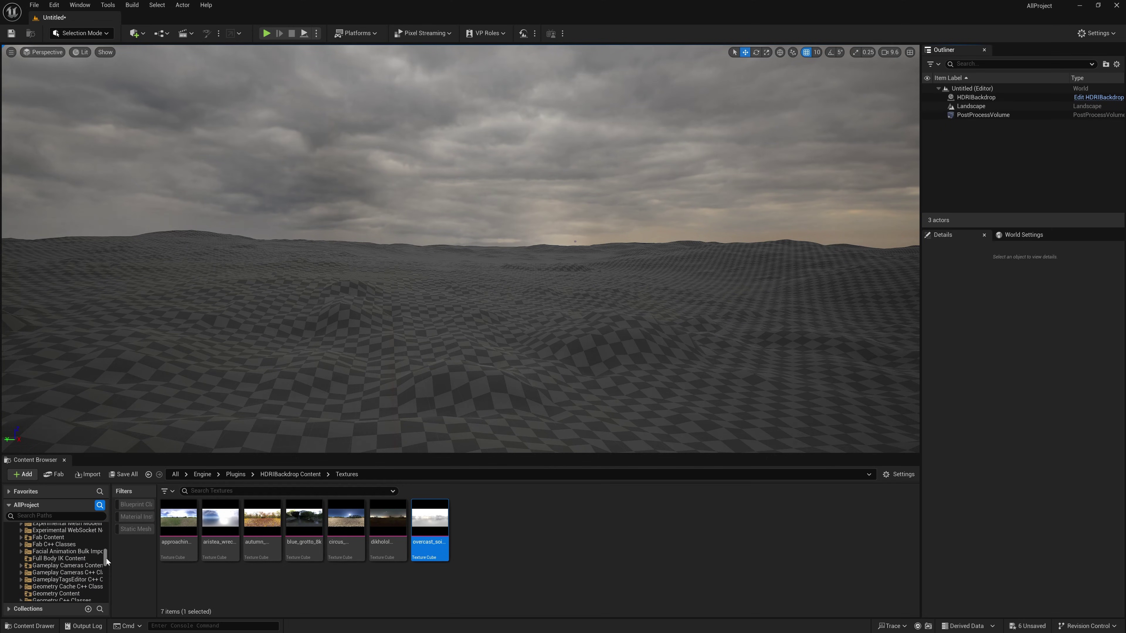
left_click_drag(106, 559, 106, 524)
left_click(43, 563)
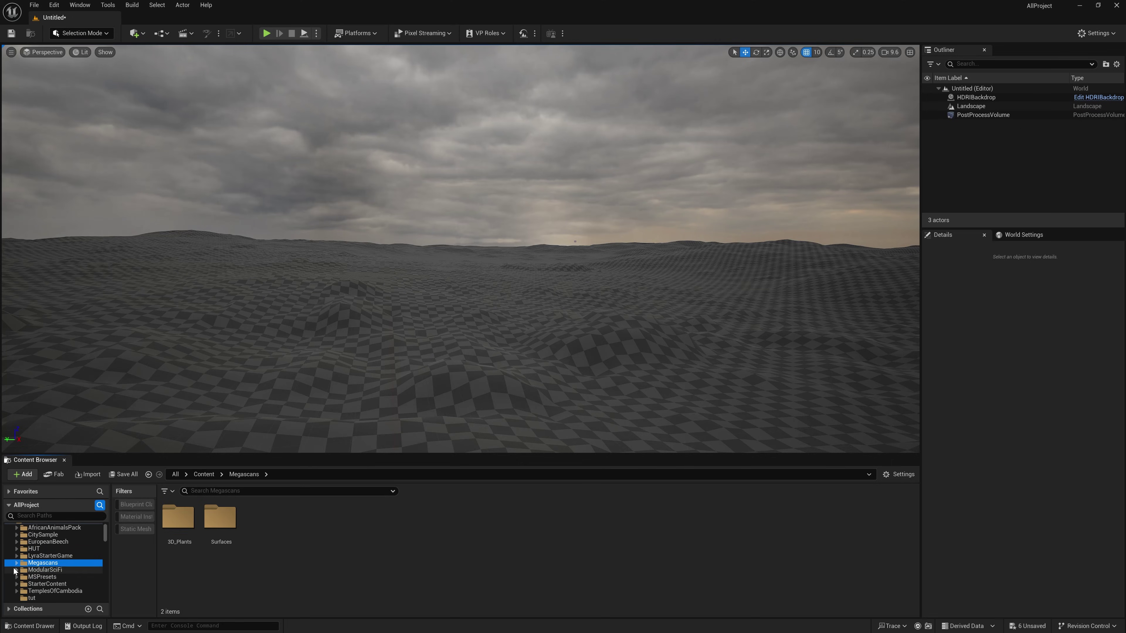
left_click(17, 562)
scroll(26, 566, "down", 1)
left_click(46, 563)
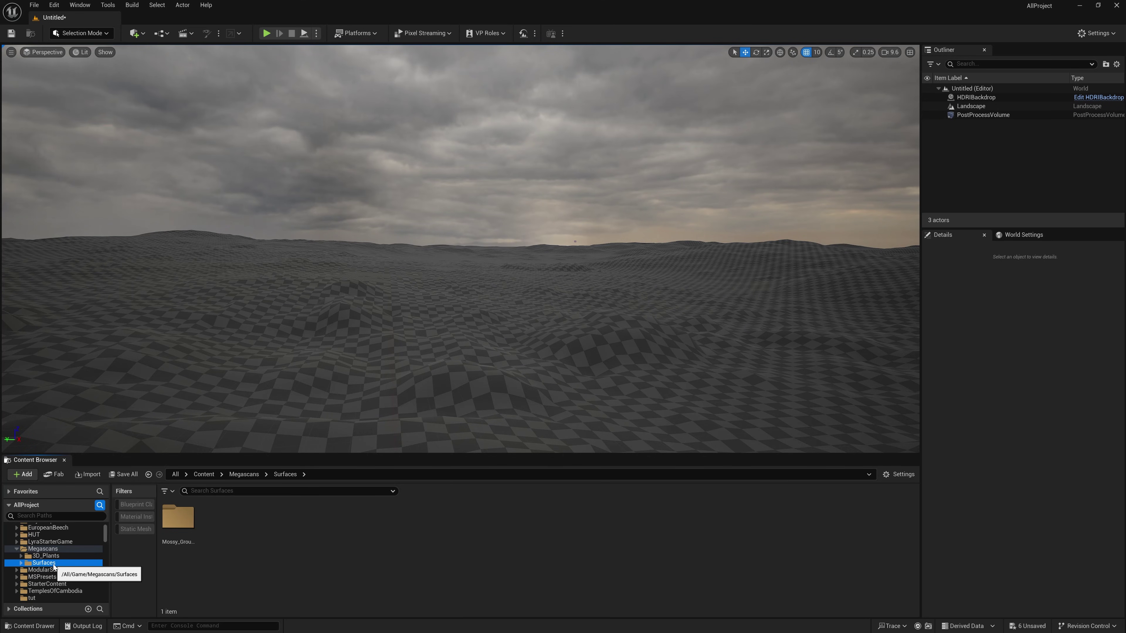
left_click(131, 518)
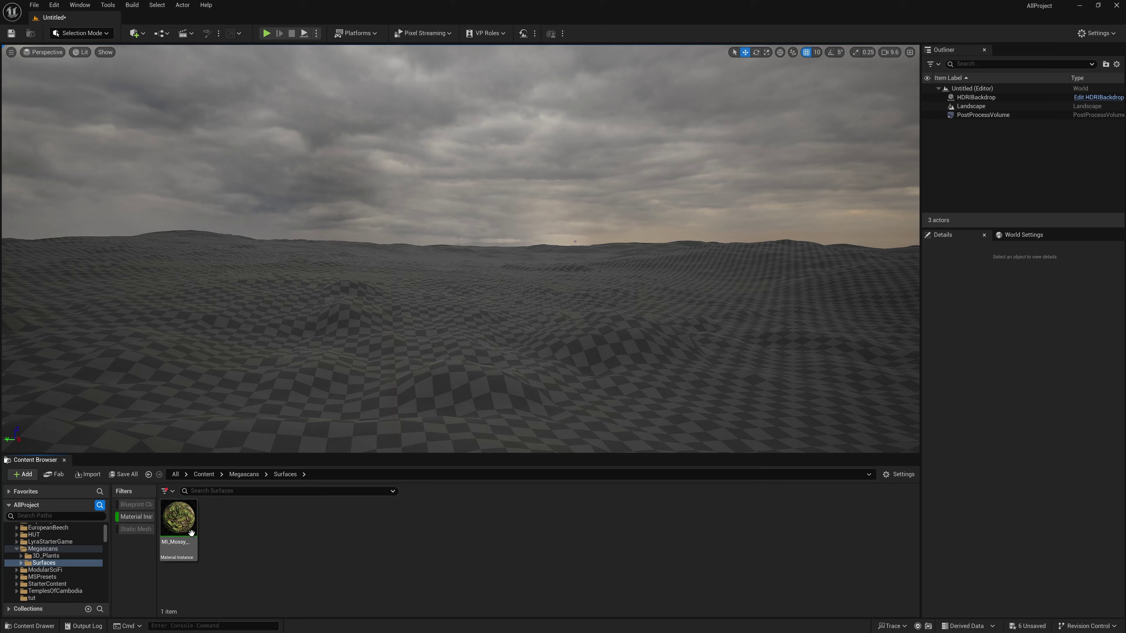
Assign the mossy ground material instance from the Surfaces folder as the landscape's Landscape Material
left_click(971, 106)
scroll(970, 558, "down", 2)
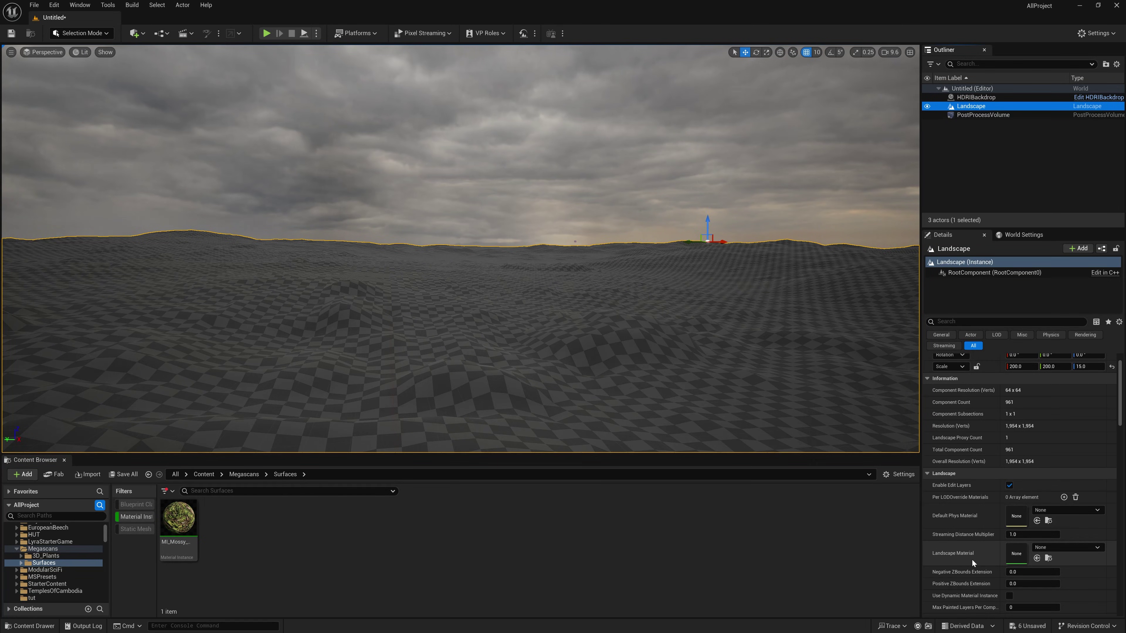
left_click_drag(179, 519, 1019, 557)
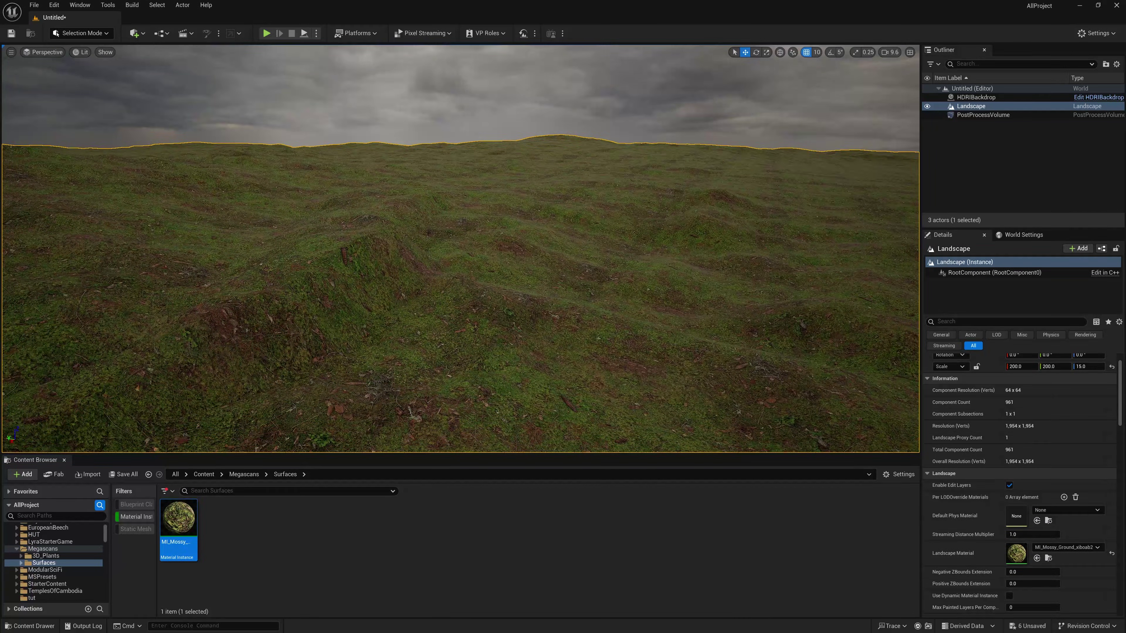
right_click_drag(460, 248, 576, 208)
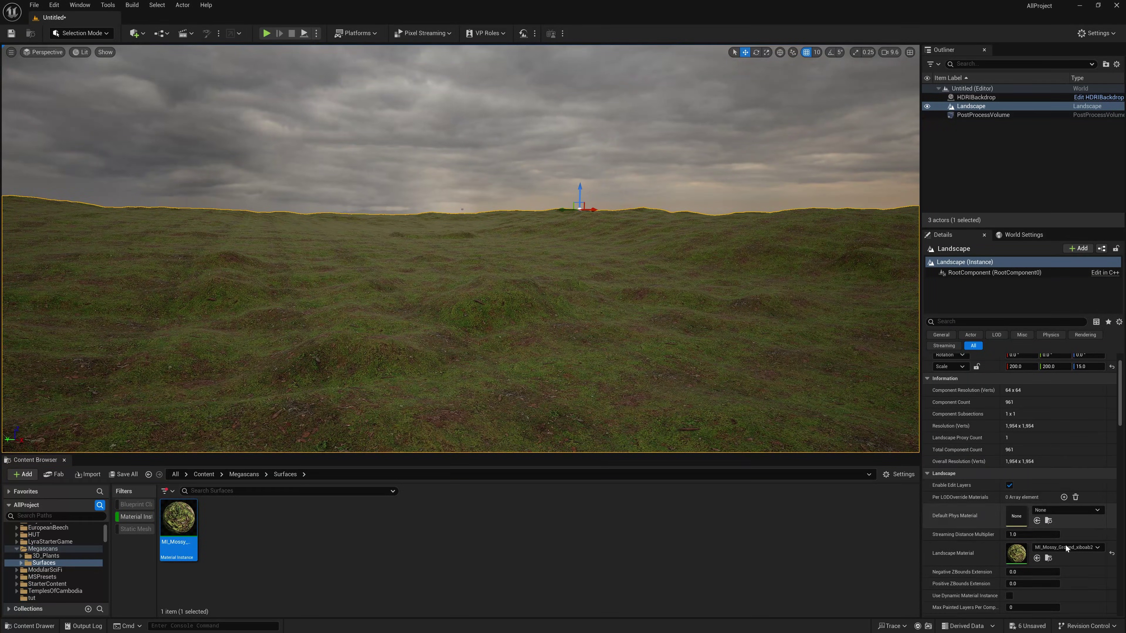
Check the Tiling X and Tiling Y parameters of the mossy ground material instance, close it, and deselect the landscape
double_click(1015, 560)
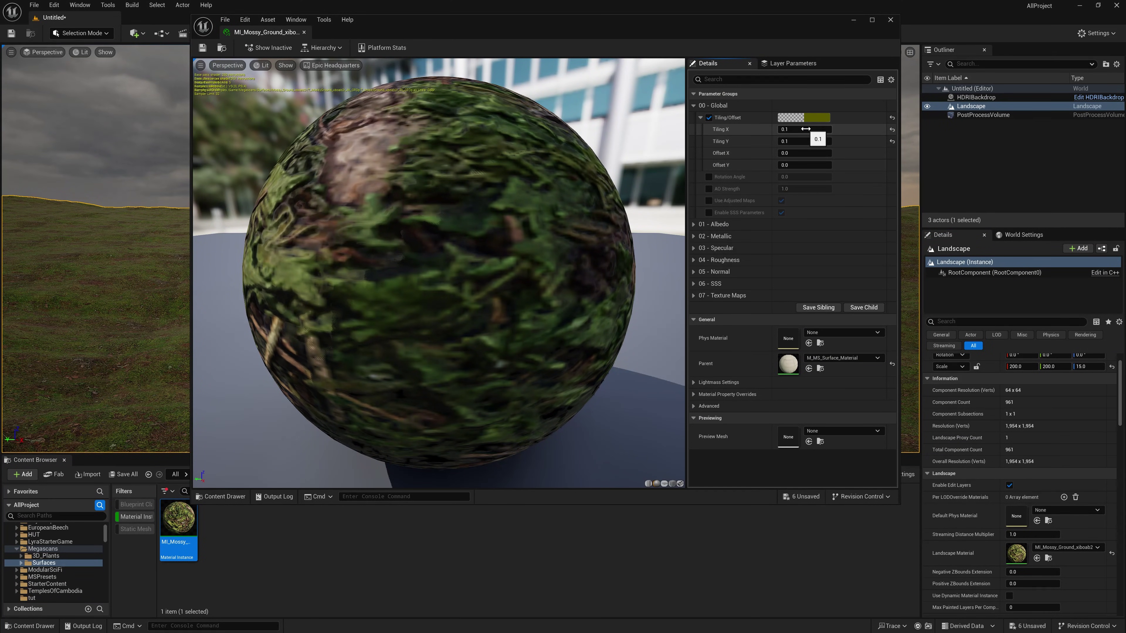
left_click(890, 19)
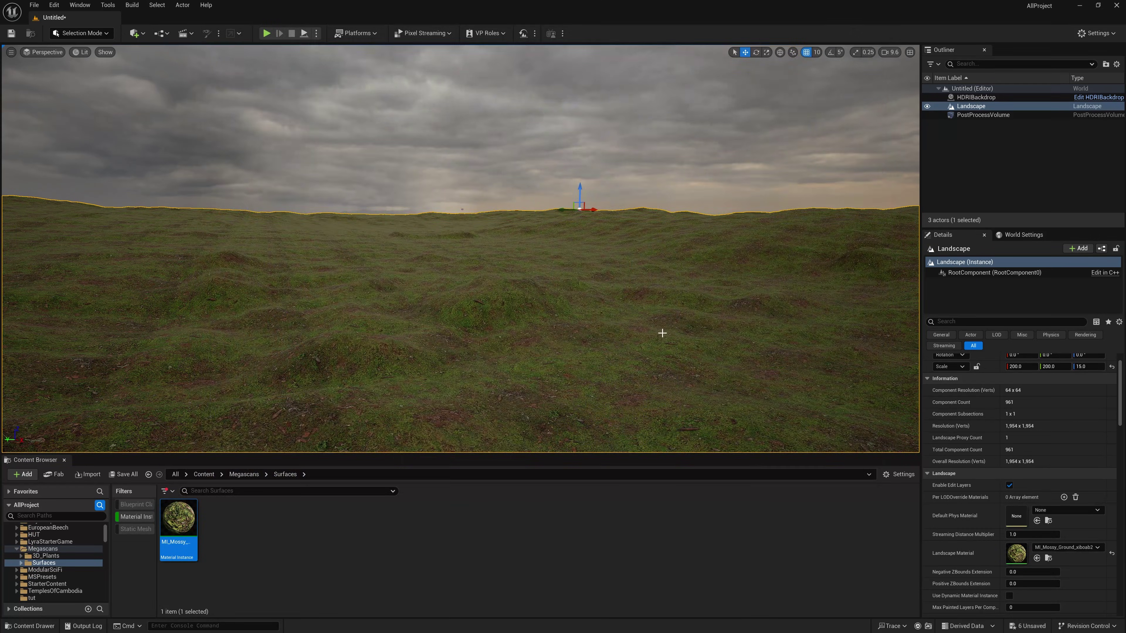
right_click_drag(662, 333, 612, 302)
key("w")
left_click(1004, 150)
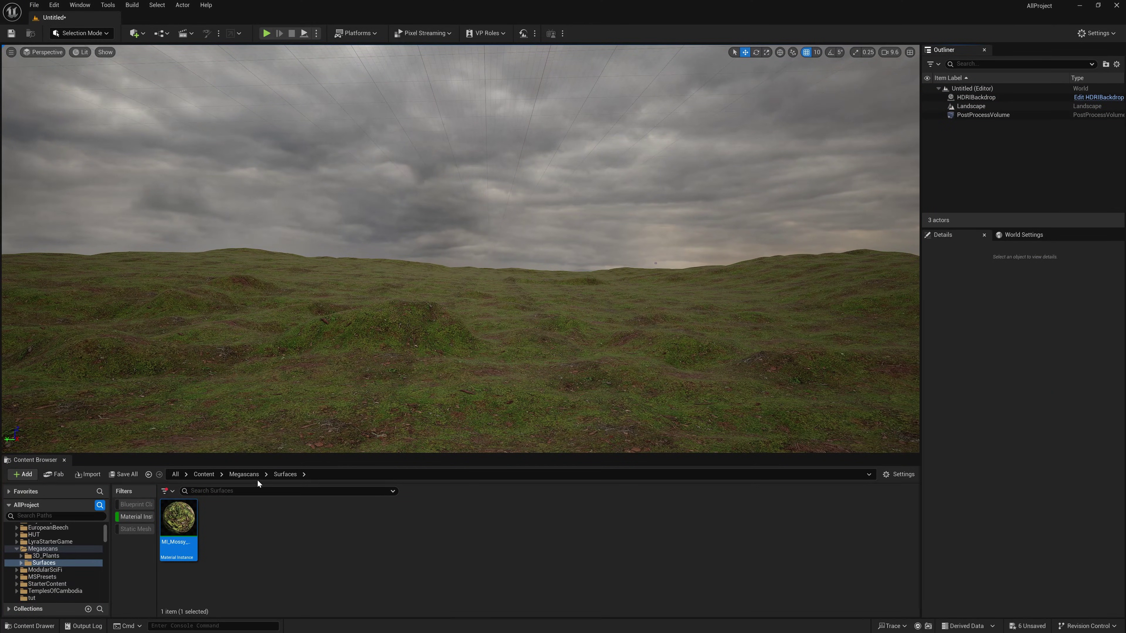
Browse to the unfiltered tut content folder and place the forest_hut static mesh on the landscape
left_click(243, 474)
left_click(203, 474)
left_click(143, 517)
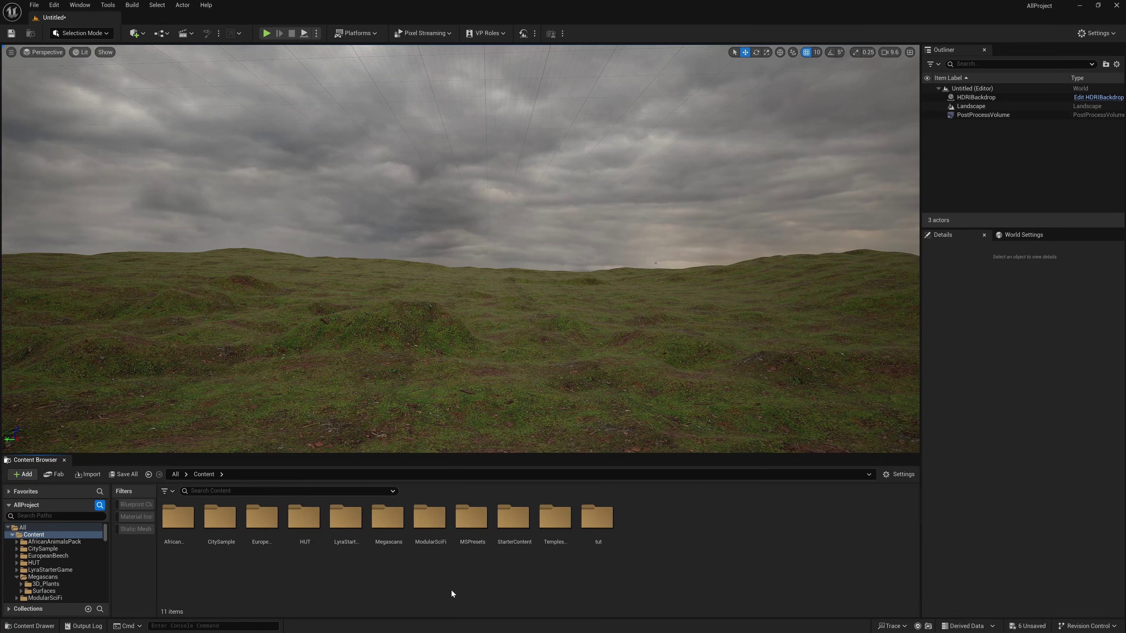
double_click(596, 519)
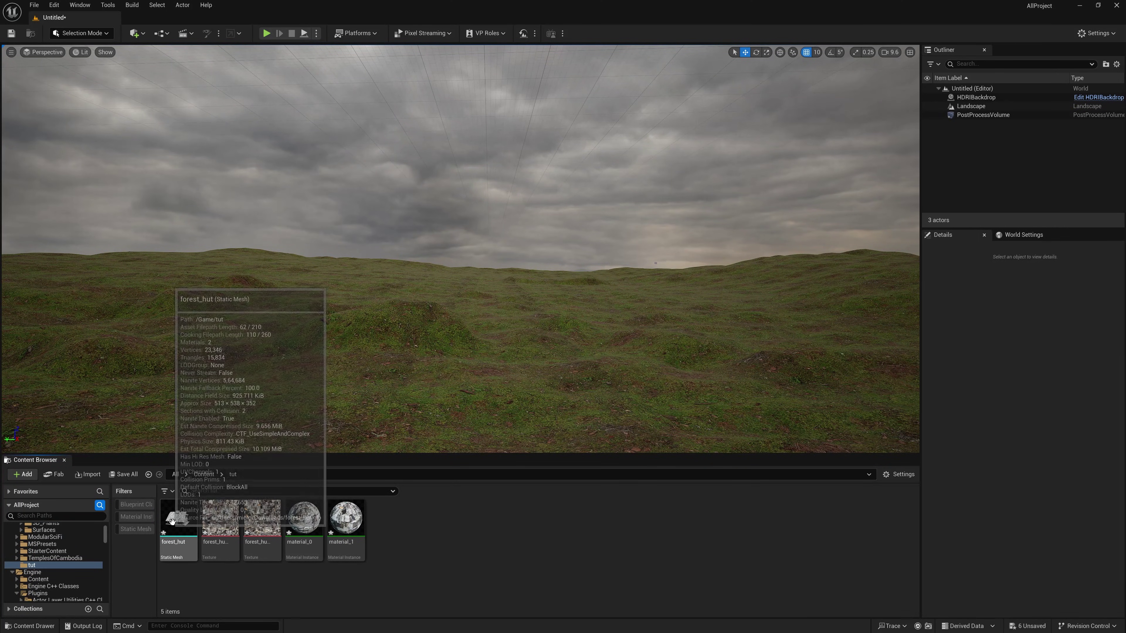
left_click(184, 519)
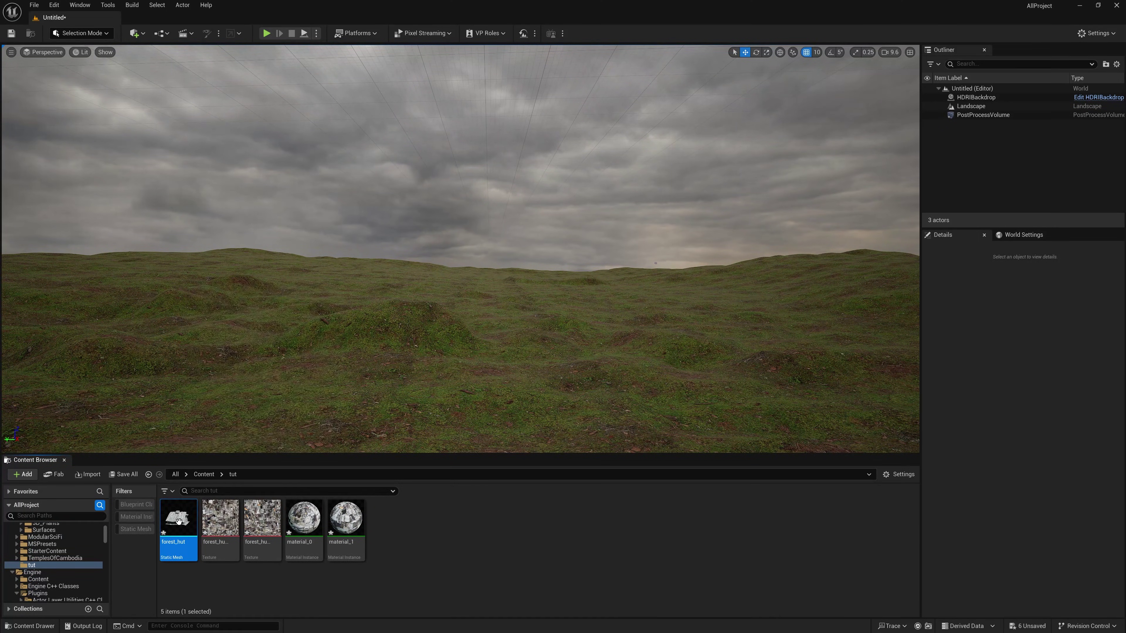
left_click_drag(183, 519, 509, 342)
key("r")
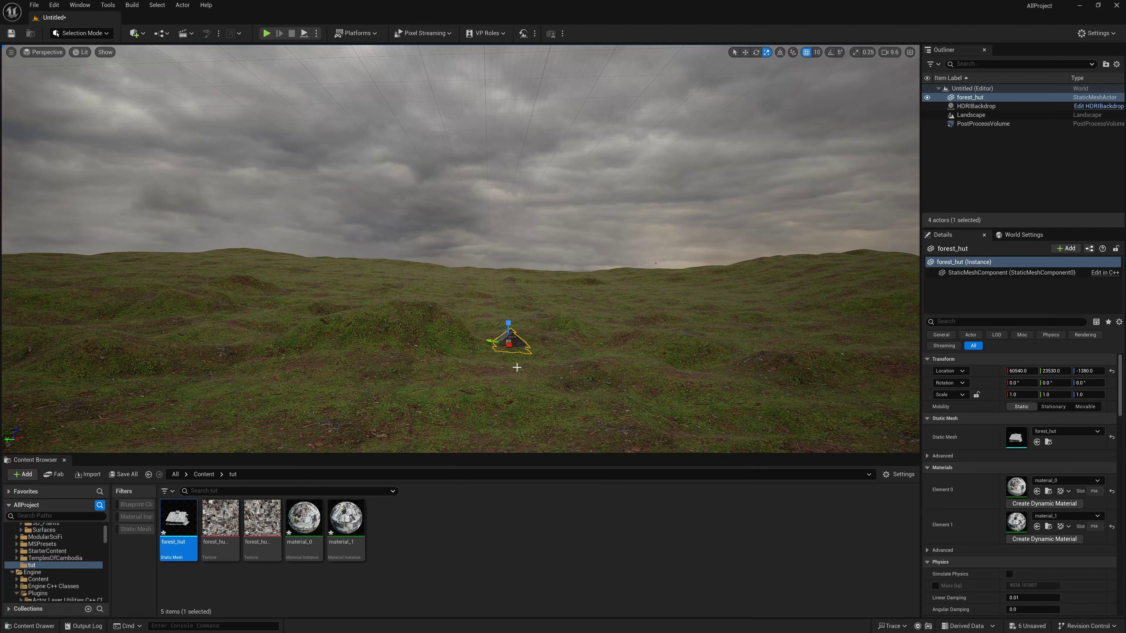
Lock the hut's scale proportions and set its scale uniformly to 10
right_click_drag(567, 352, 709, 366)
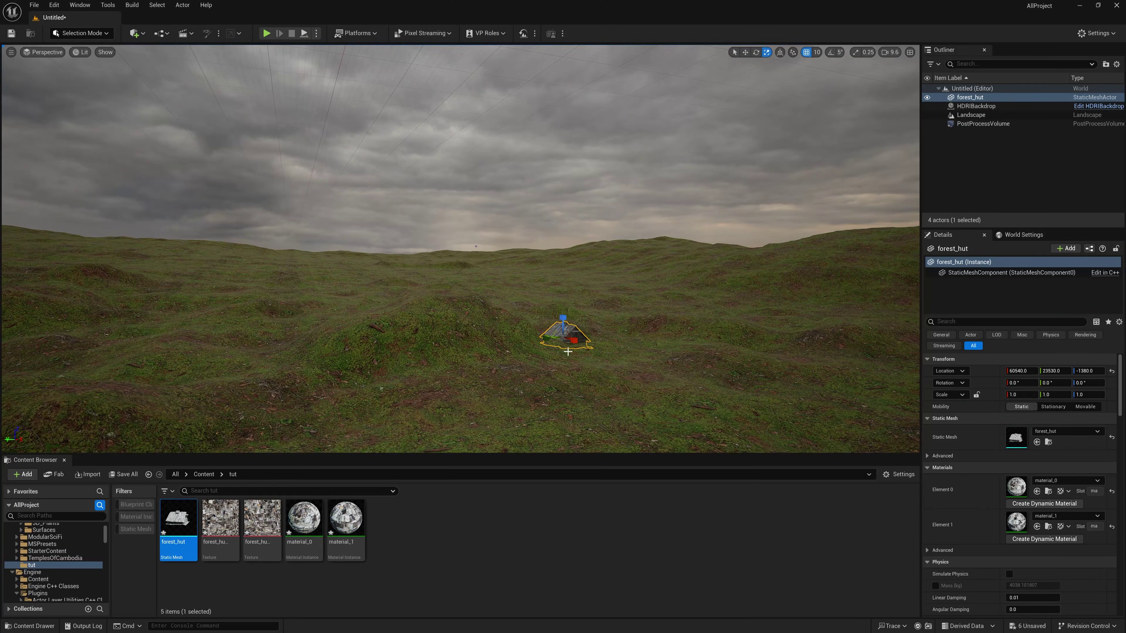
left_click(976, 394)
left_click_drag(1011, 394, 1039, 395)
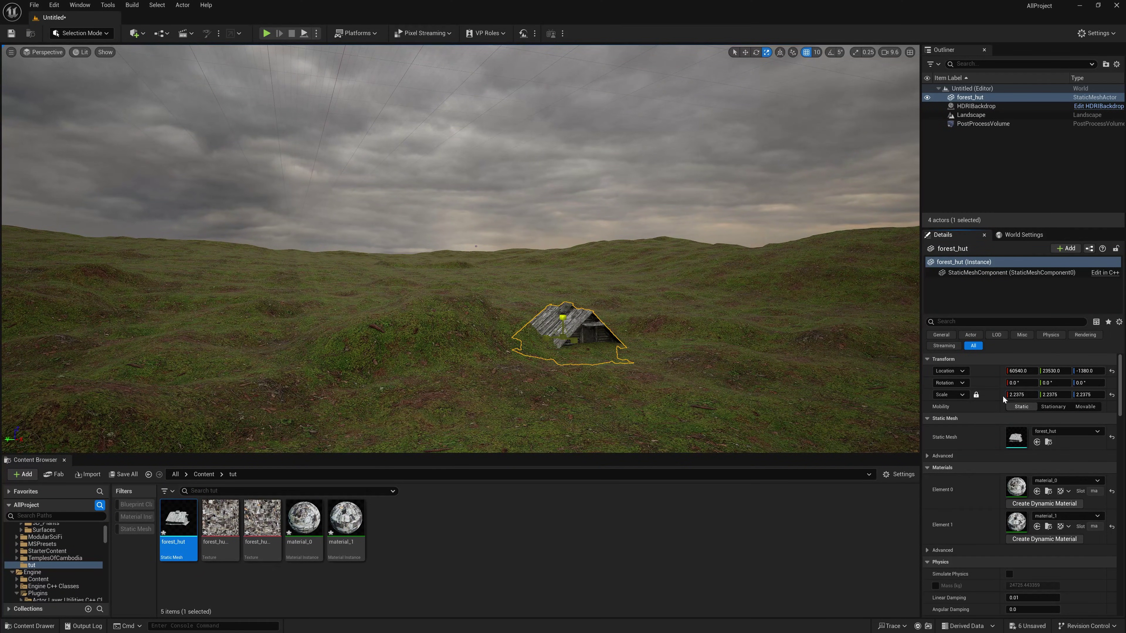
left_click(1012, 395)
type("10")
key("Return")
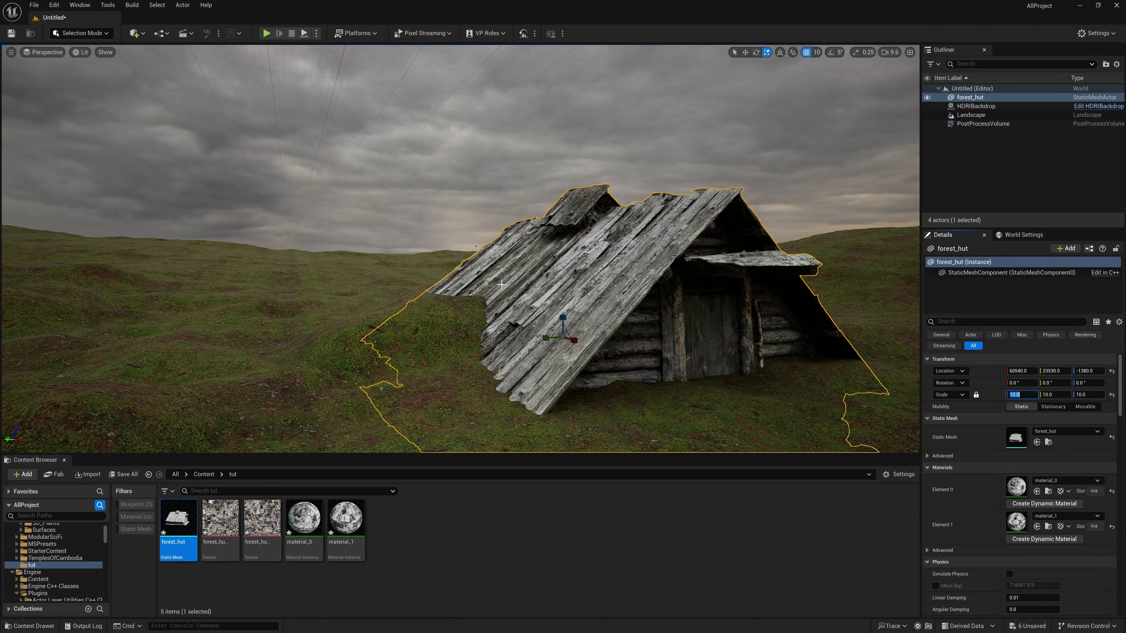
Snap the hut to the landscape surface and set its uniform scale to 15
right_click_drag(488, 407, 481, 413)
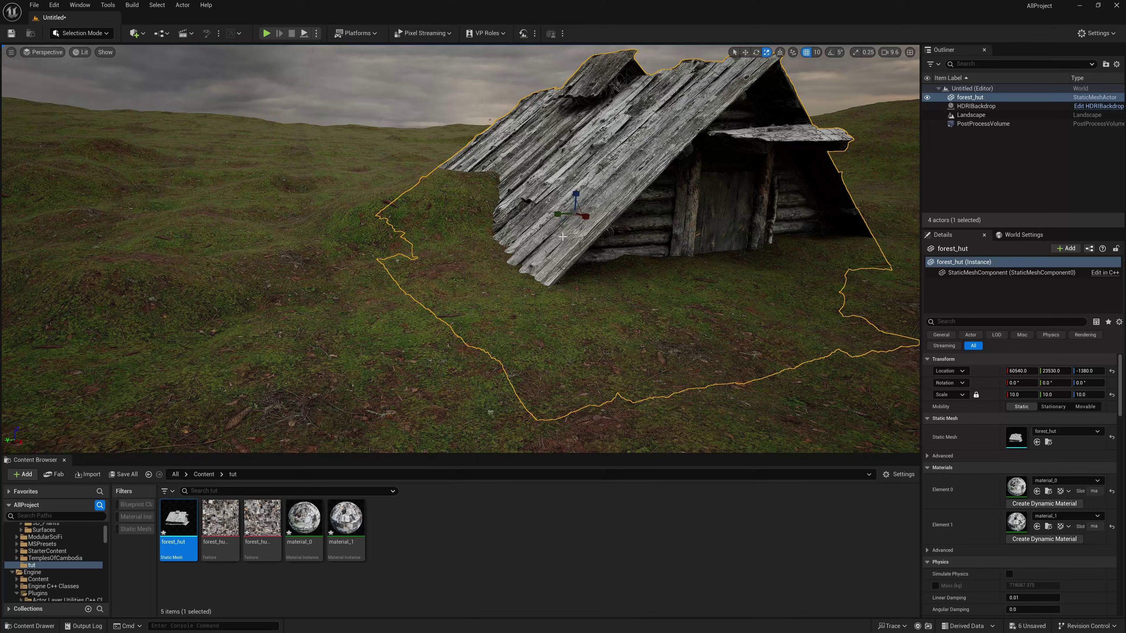
key("w")
key("End")
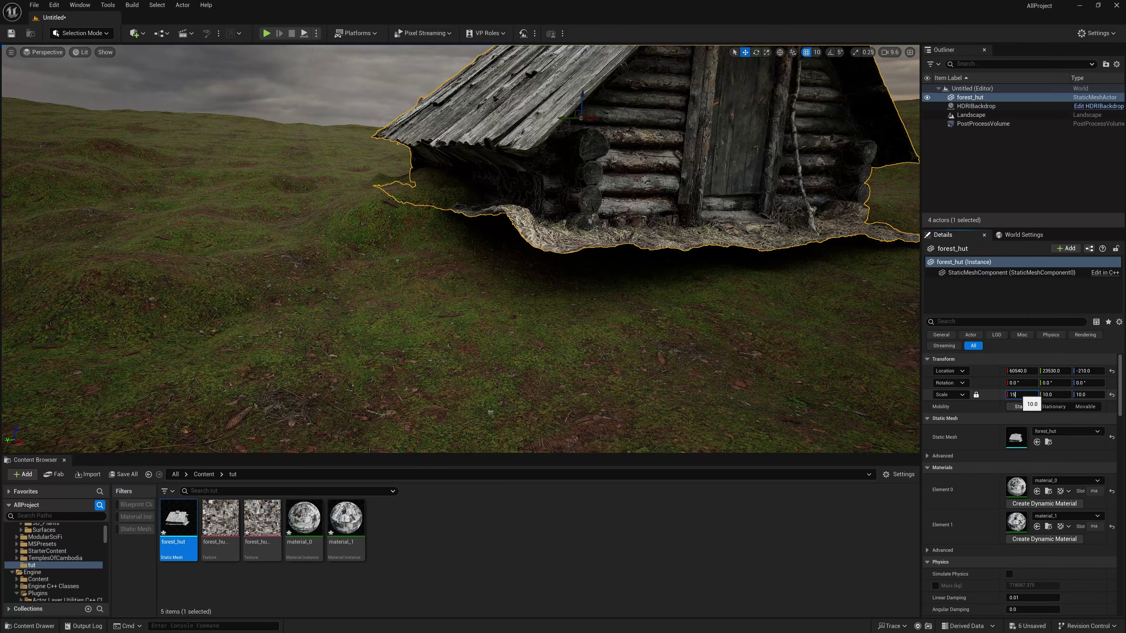
key("Return")
Create a Cine Camera Actor from a viewpoint facing the hut's front and pin its preview in the viewport
right_click_drag(696, 274, 726, 239)
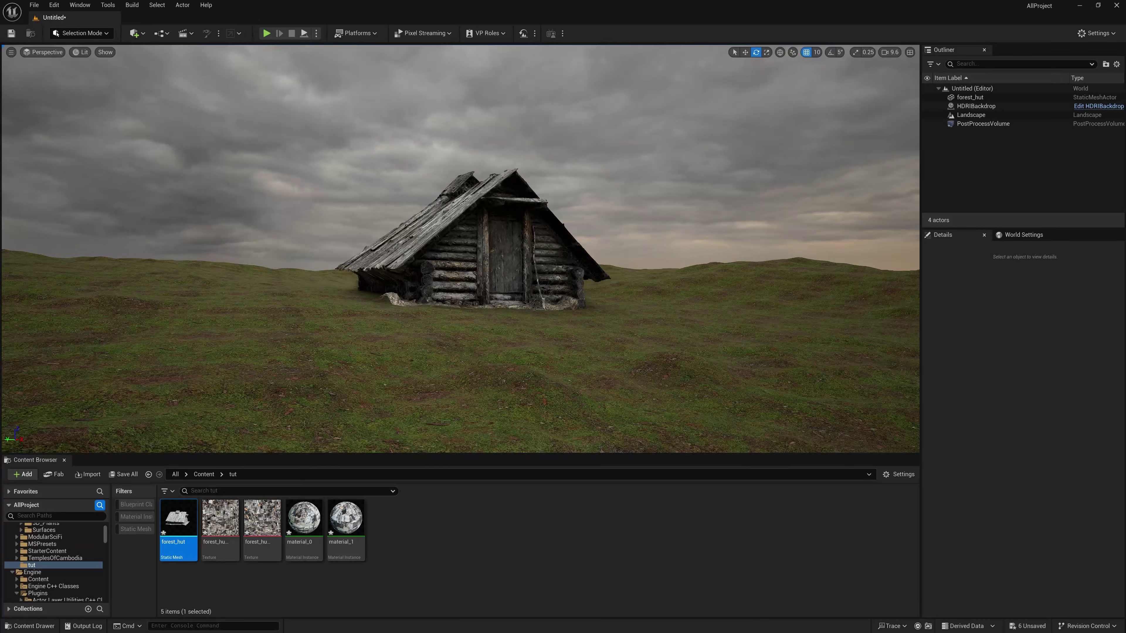
middle_click_drag(460, 249, 465, 267)
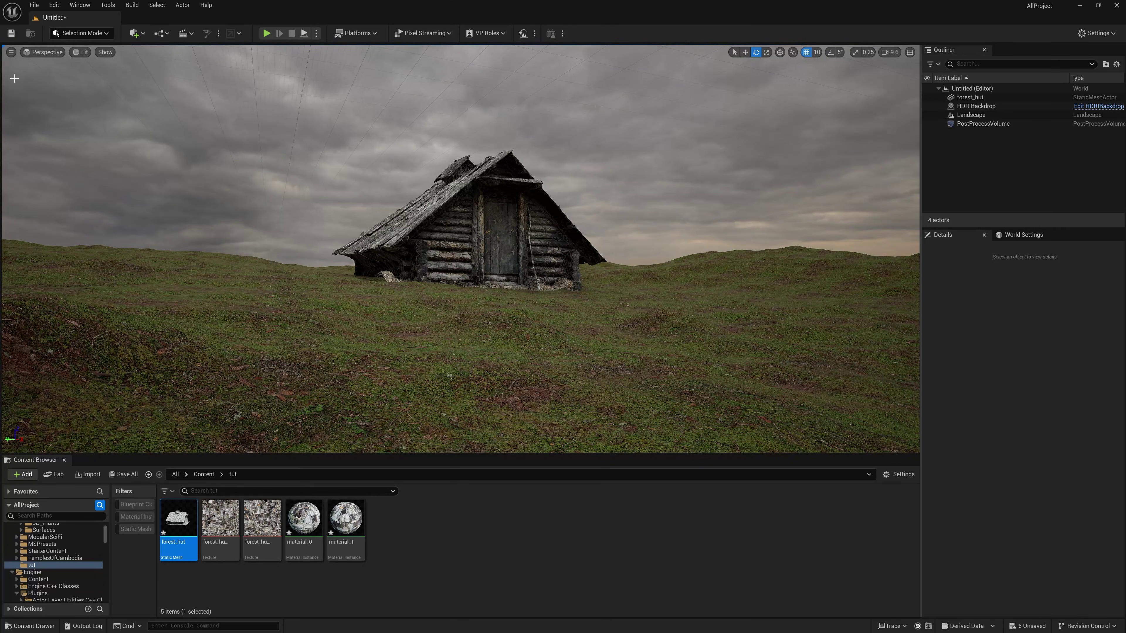
left_click(12, 53)
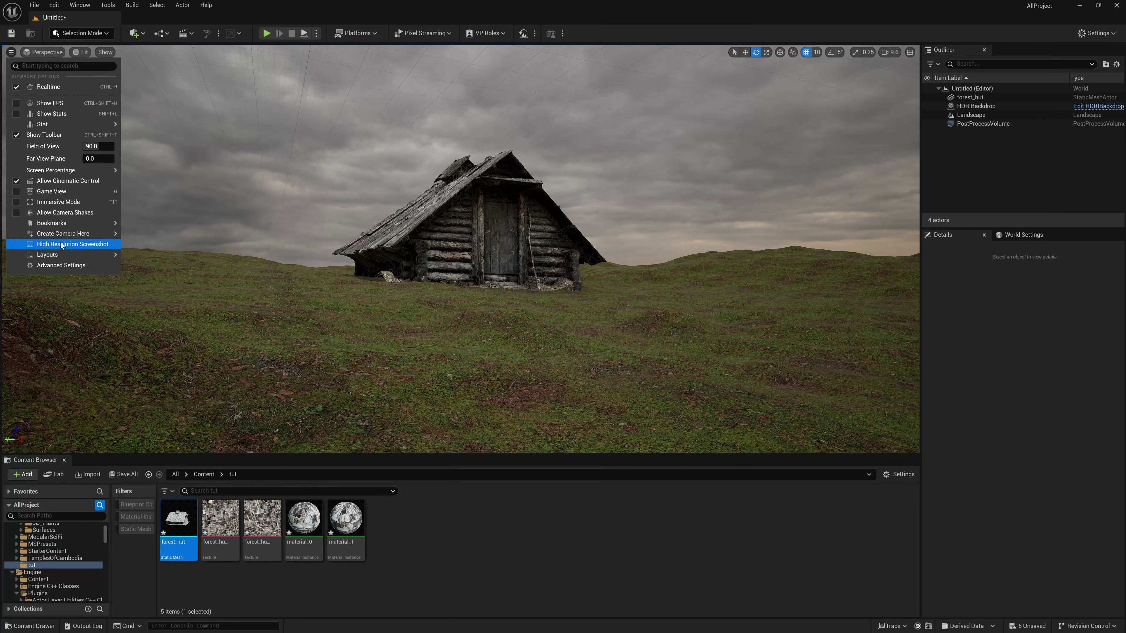
mouse_move(64, 237)
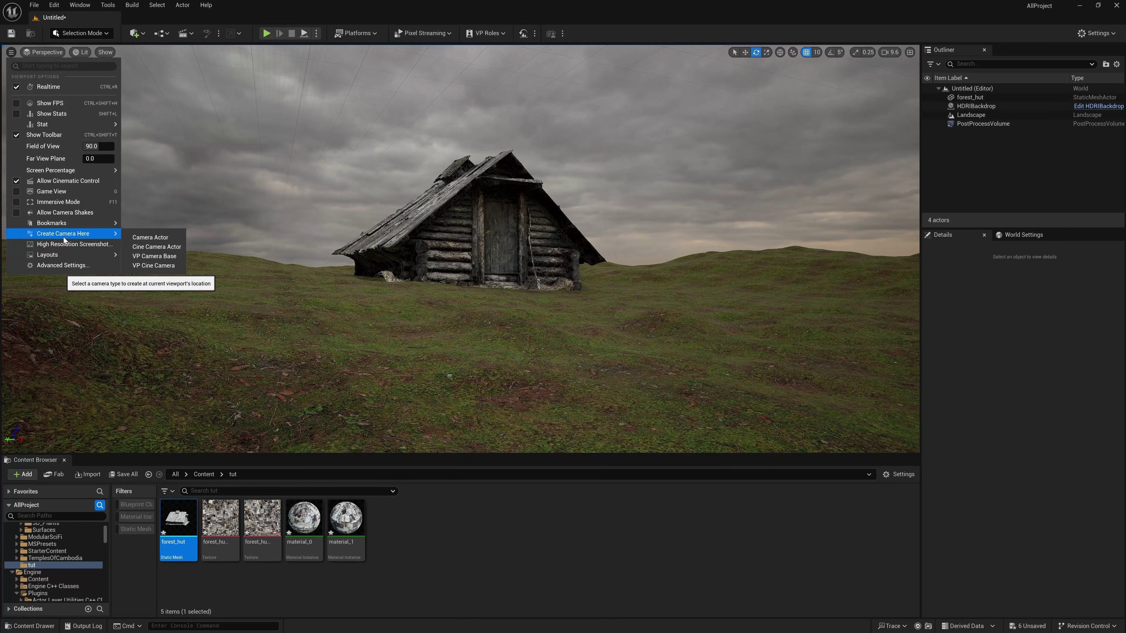
left_click(157, 247)
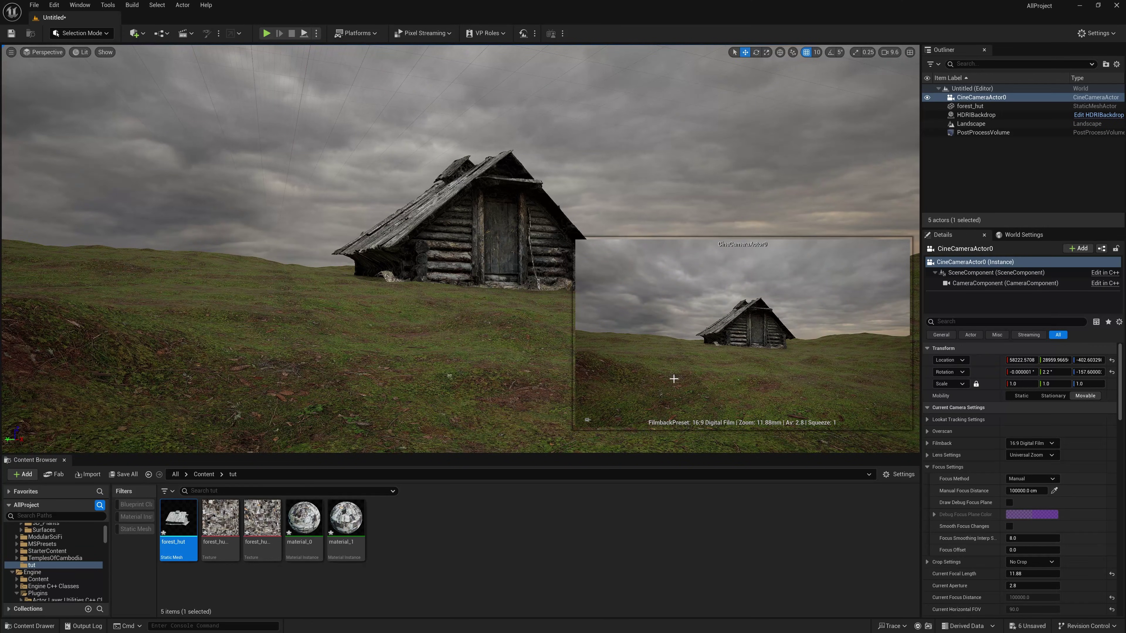
left_click(589, 420)
Set the cine camera's Min FStop to 0 and its Crop Settings to 2.39
left_click(927, 455)
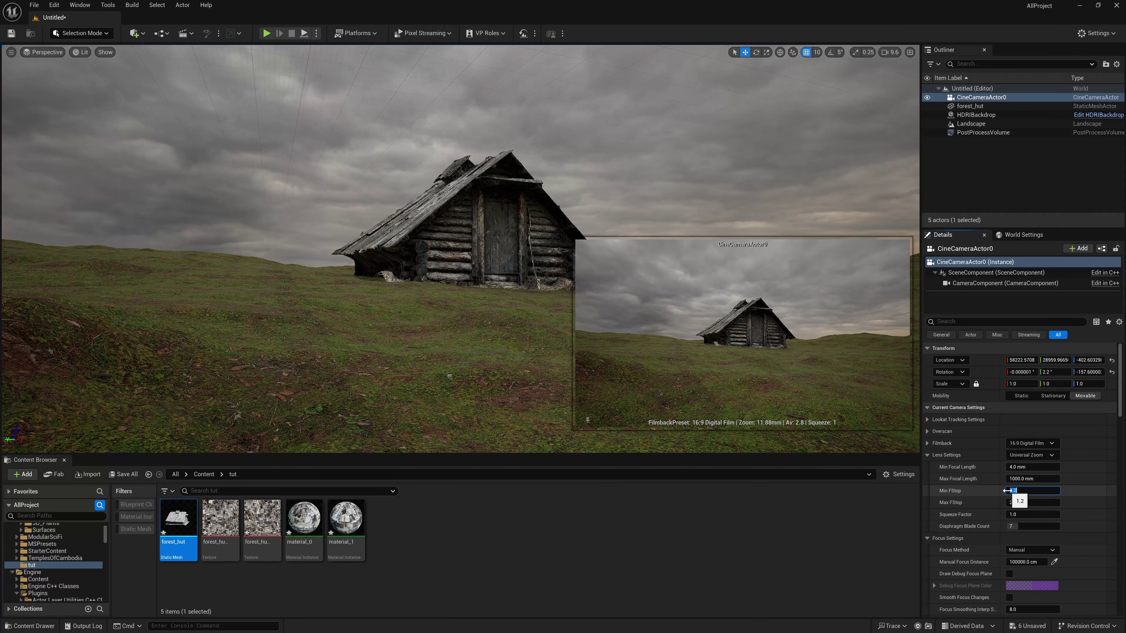
type("0")
key("Return")
scroll(1022, 540, "down", 3)
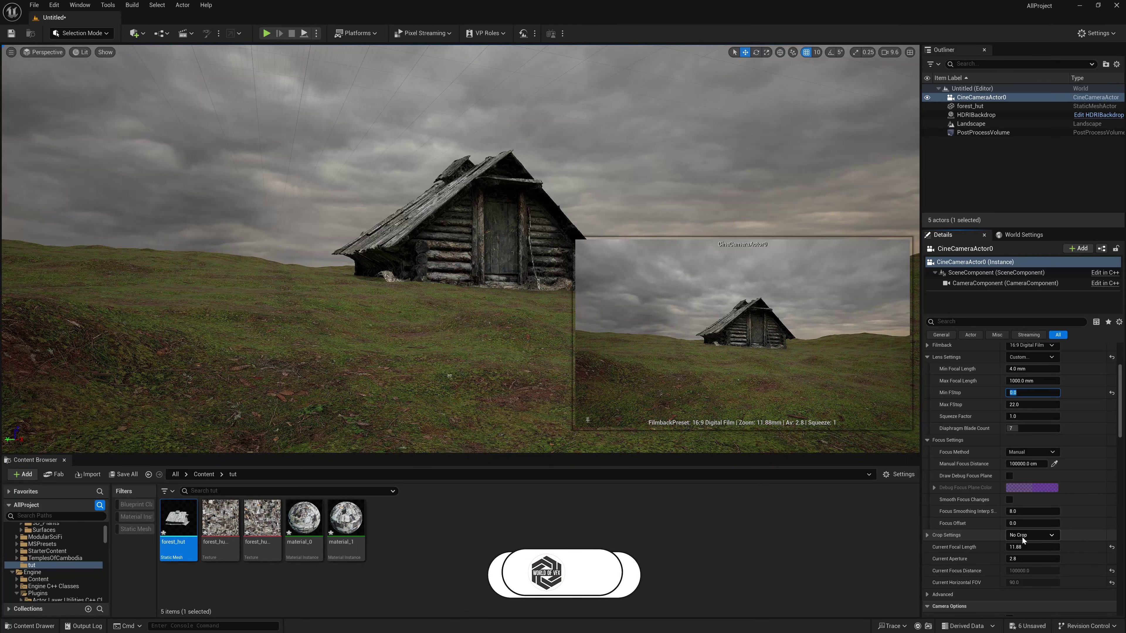
left_click(1022, 537)
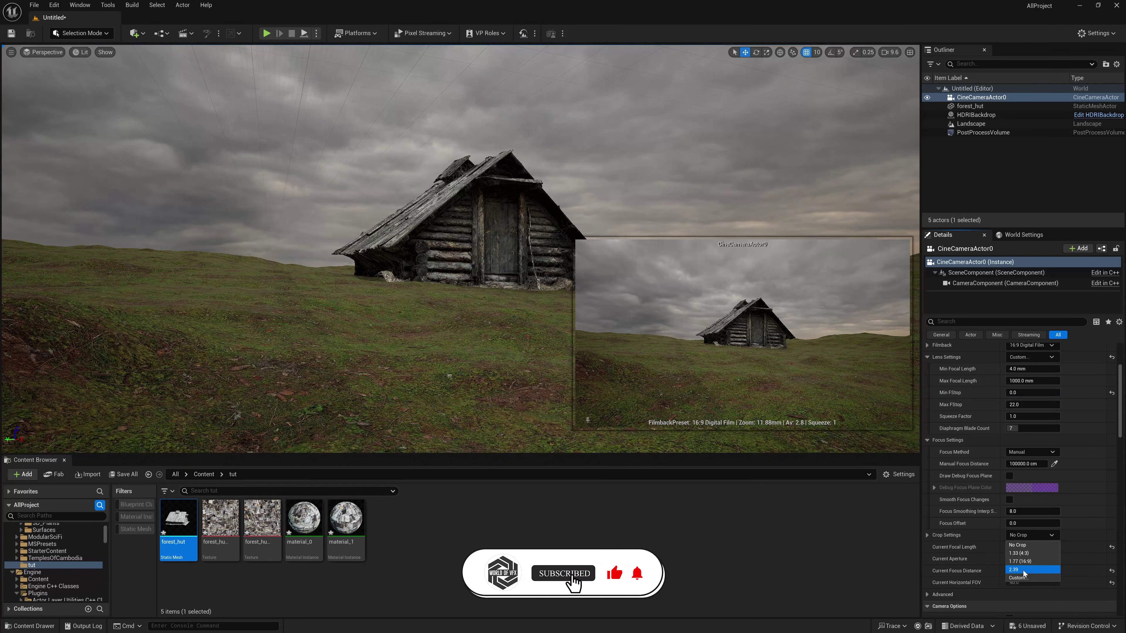
left_click(1022, 570)
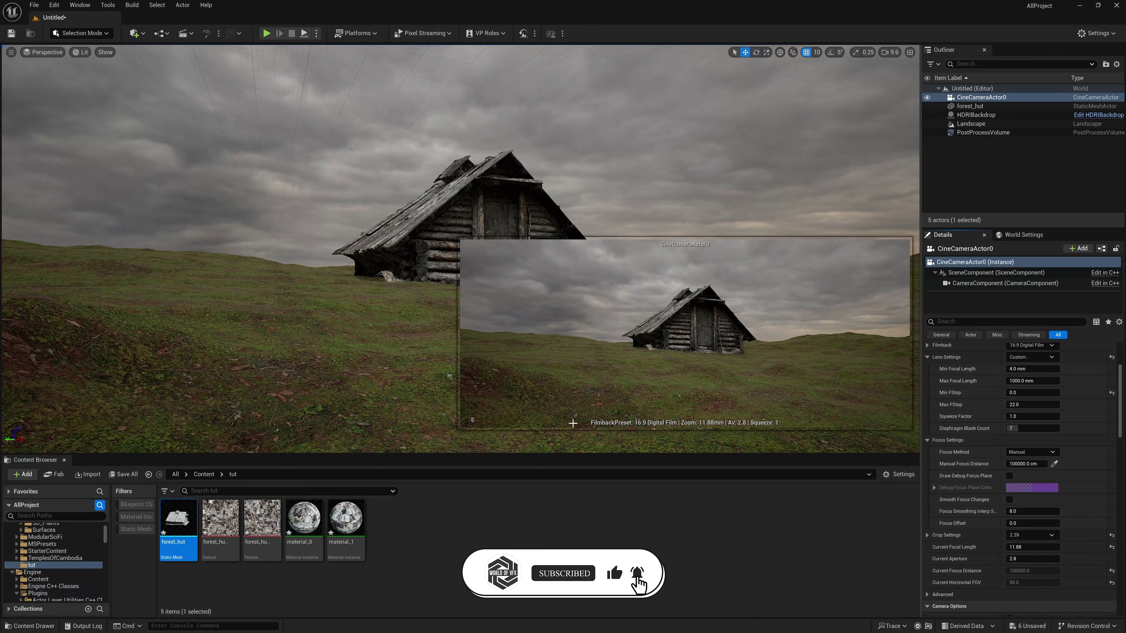
Adjust the cine camera's rotation so the hut sits slightly lower and left of centre in its frame, undoing the trial roll
scroll(987, 418, "up", 4)
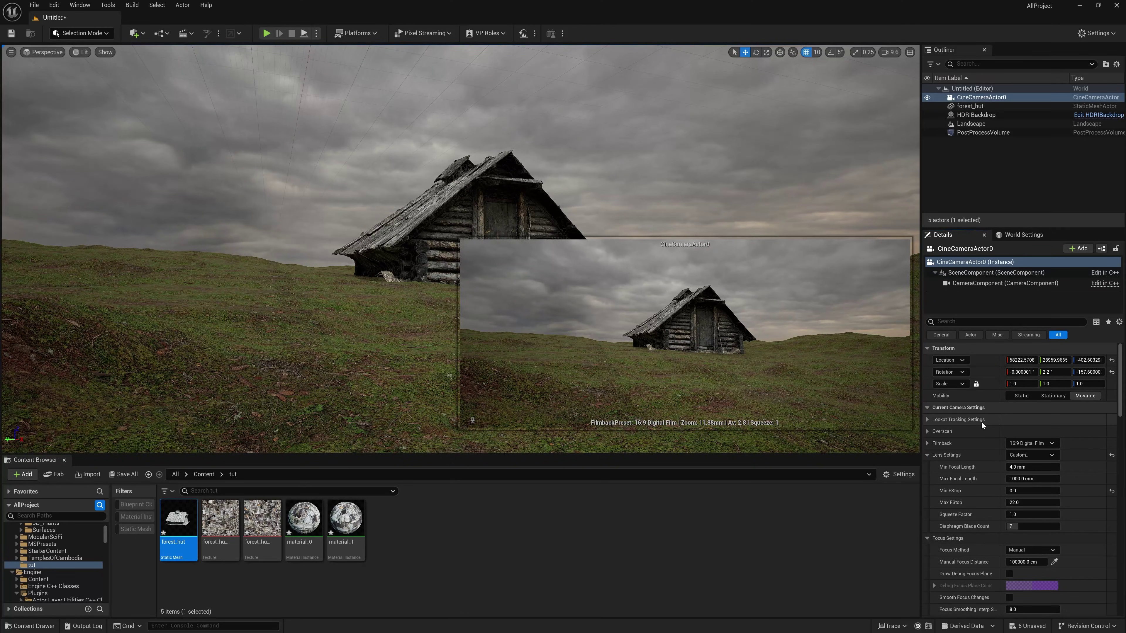
left_click_drag(1017, 371, 1113, 372)
key("ctrl+z")
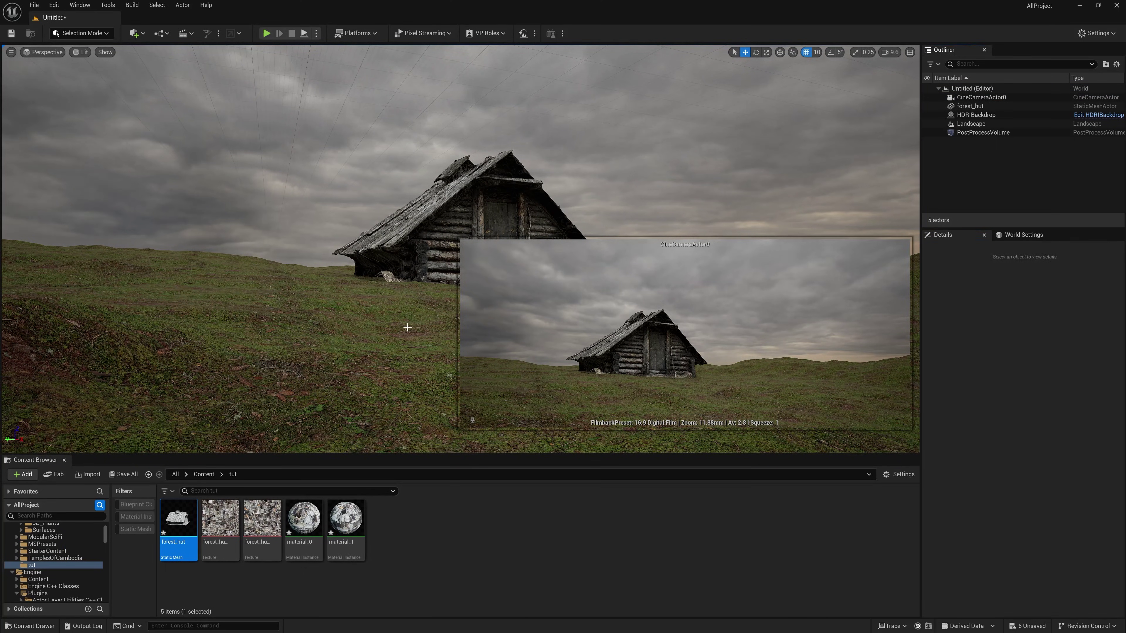
Rotate the HDRIBackdrop about its Z axis to about -16° to reposition the sky behind the hut
right_click_drag(435, 254, 249, 218)
left_click(970, 115)
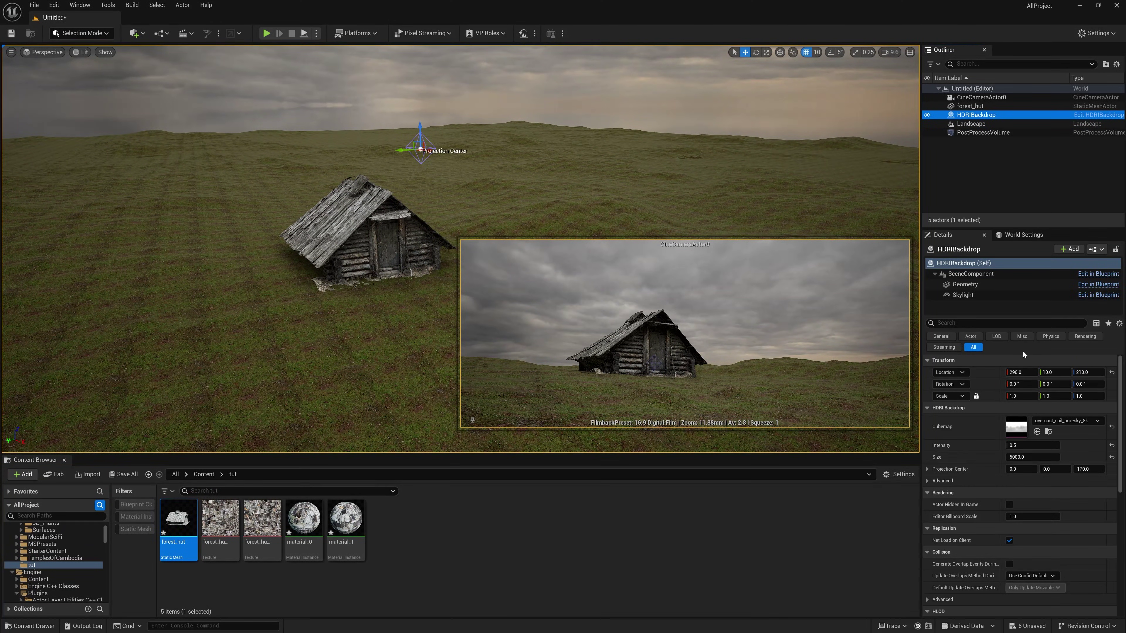
mouse_move(1057, 385)
left_mouse_down()
mouse_move(1103, 386)
mouse_move(1048, 384)
mouse_move(1082, 384)
mouse_move(1063, 384)
left_mouse_up()
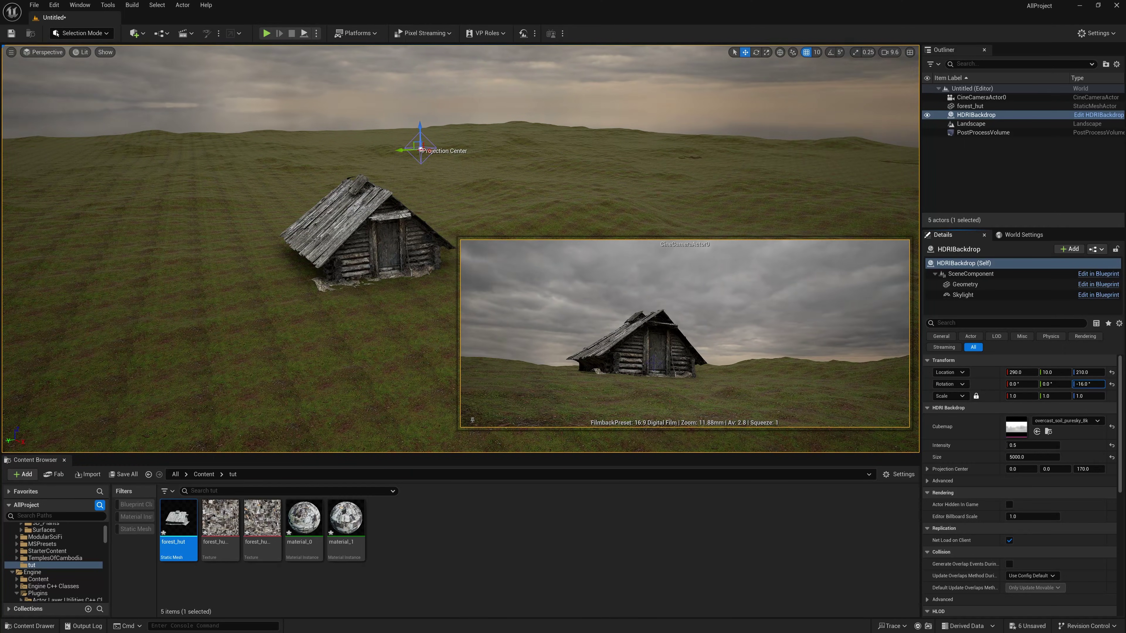
left_click(659, 419)
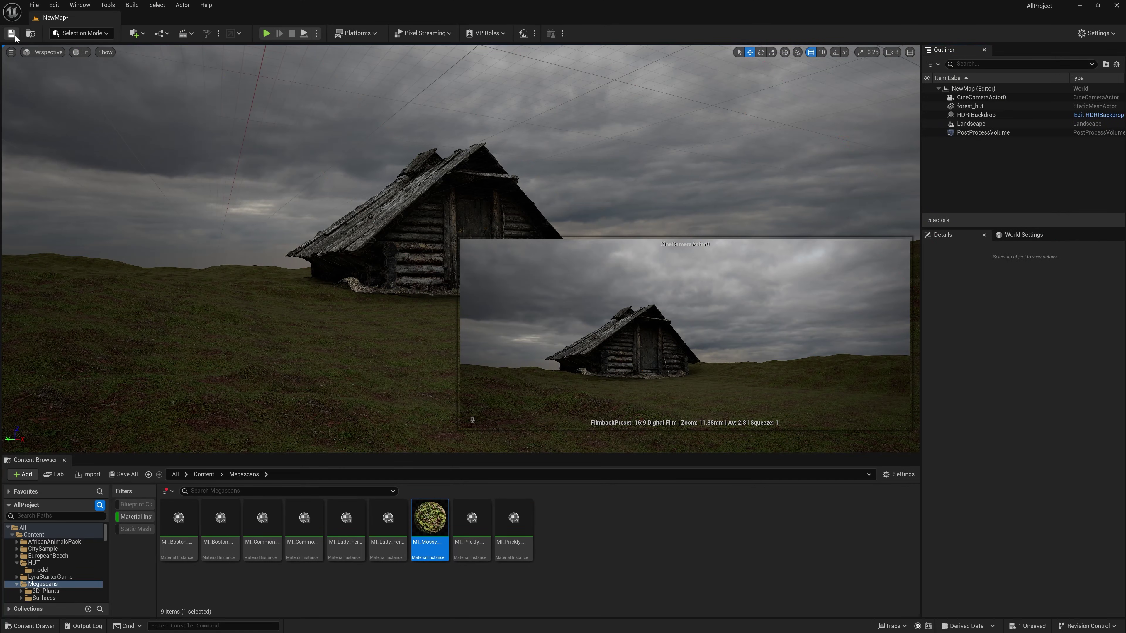
Save the current level and switch the editor to Foliage mode
left_click(13, 34)
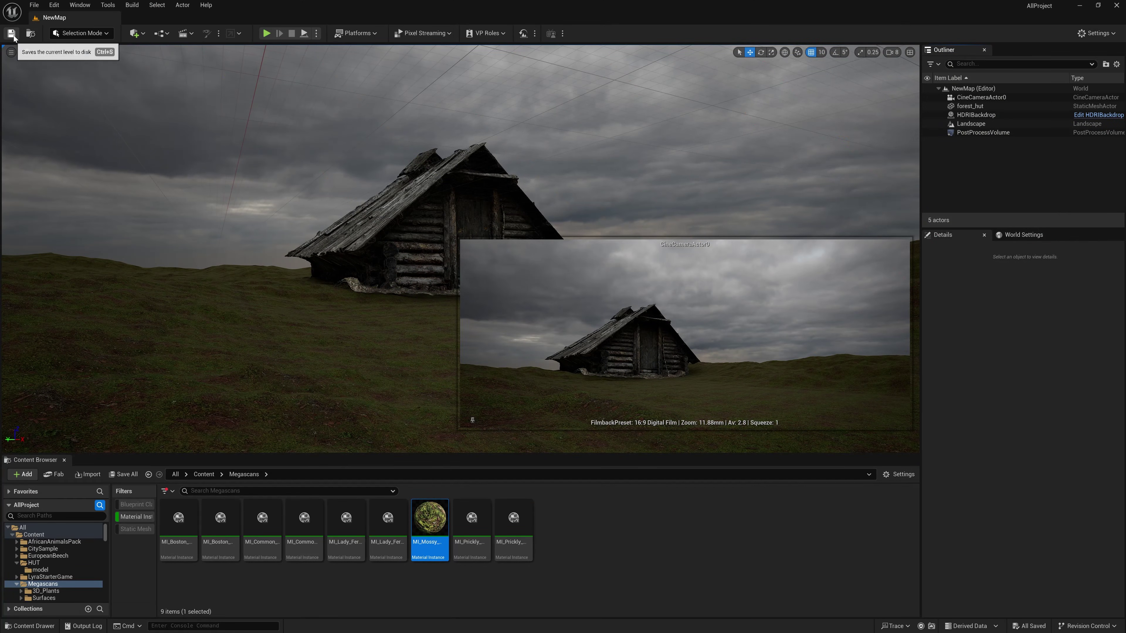
left_click(70, 34)
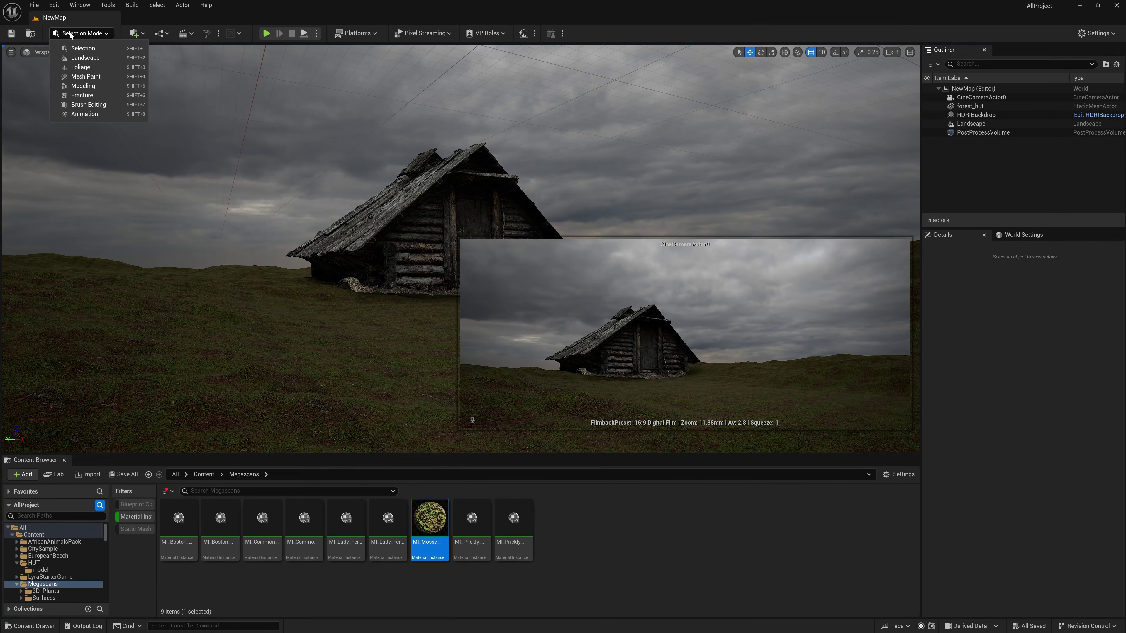
left_click(84, 67)
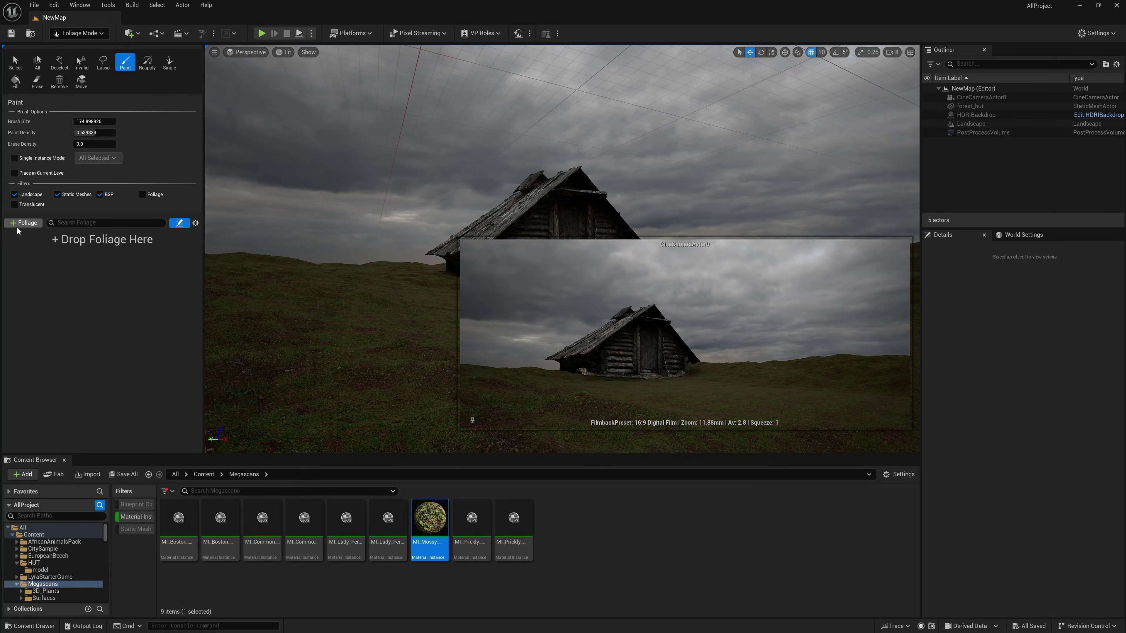
Add all the static meshes from the Megascans 3D_Plants folder to the foliage list
left_click(134, 530)
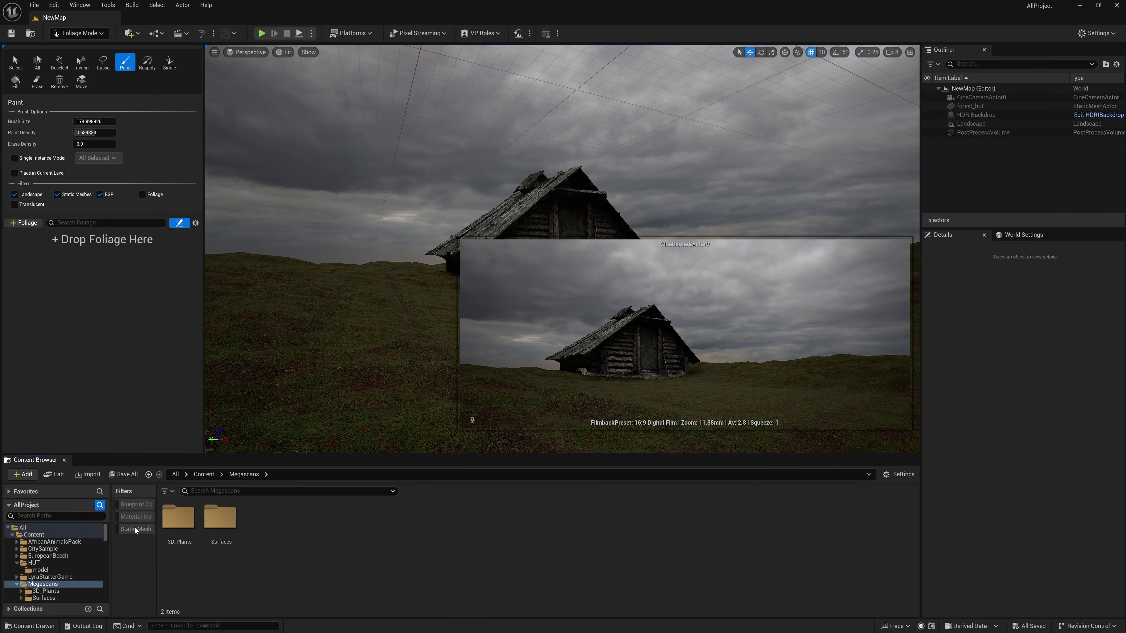
left_click(43, 584)
left_click(46, 592)
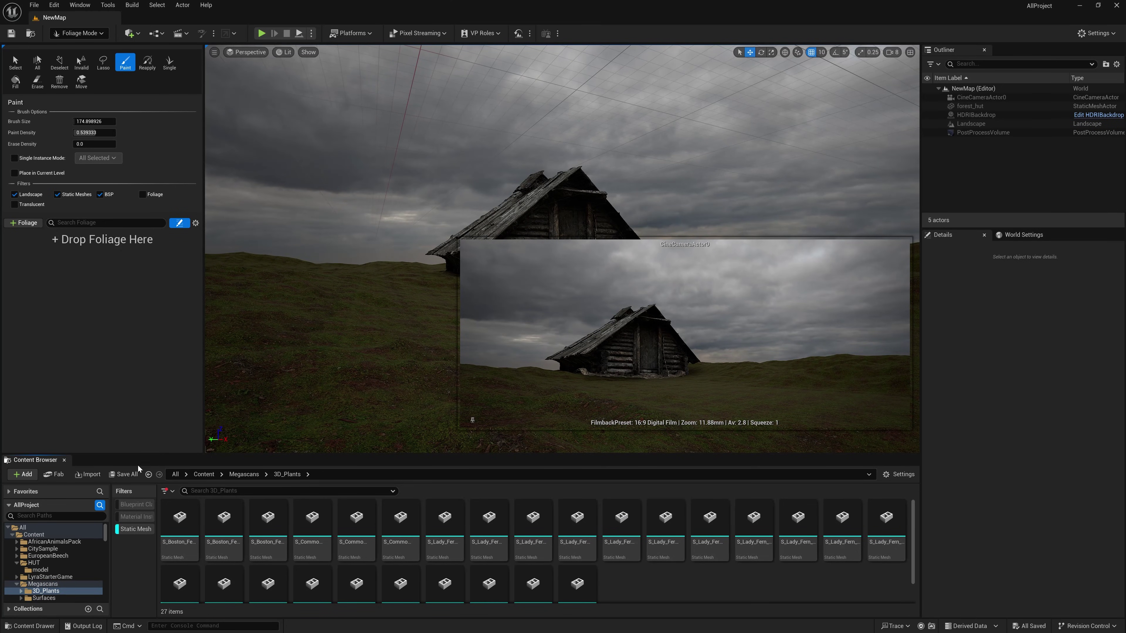
scroll(665, 532, "down", 1)
left_click(577, 563)
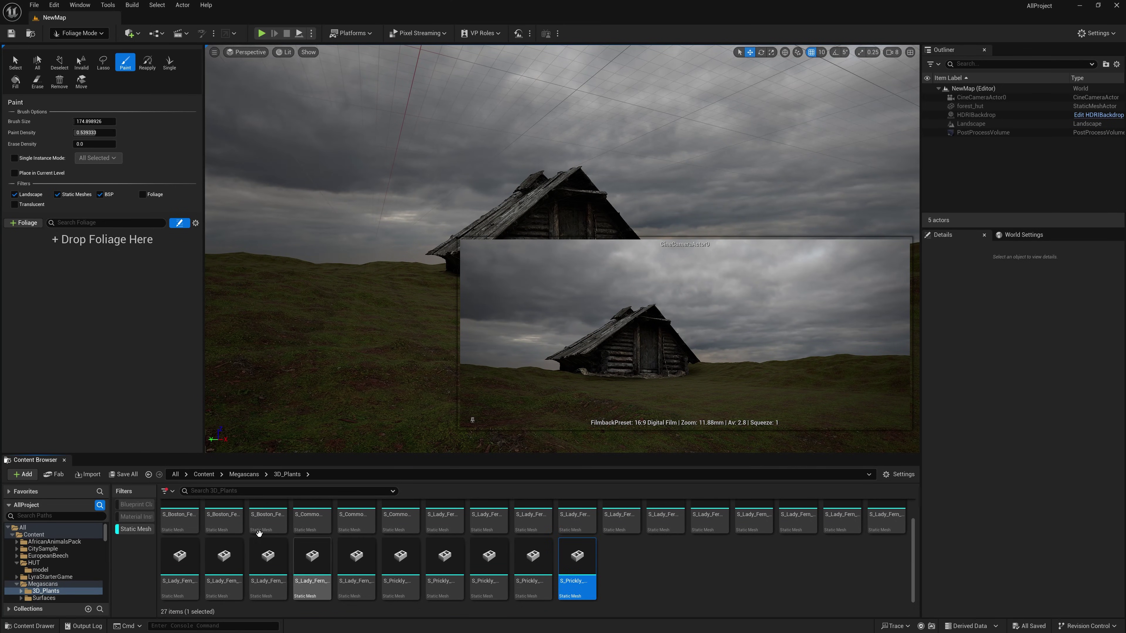
scroll(259, 532, "up", 1)
key("ctrl+a")
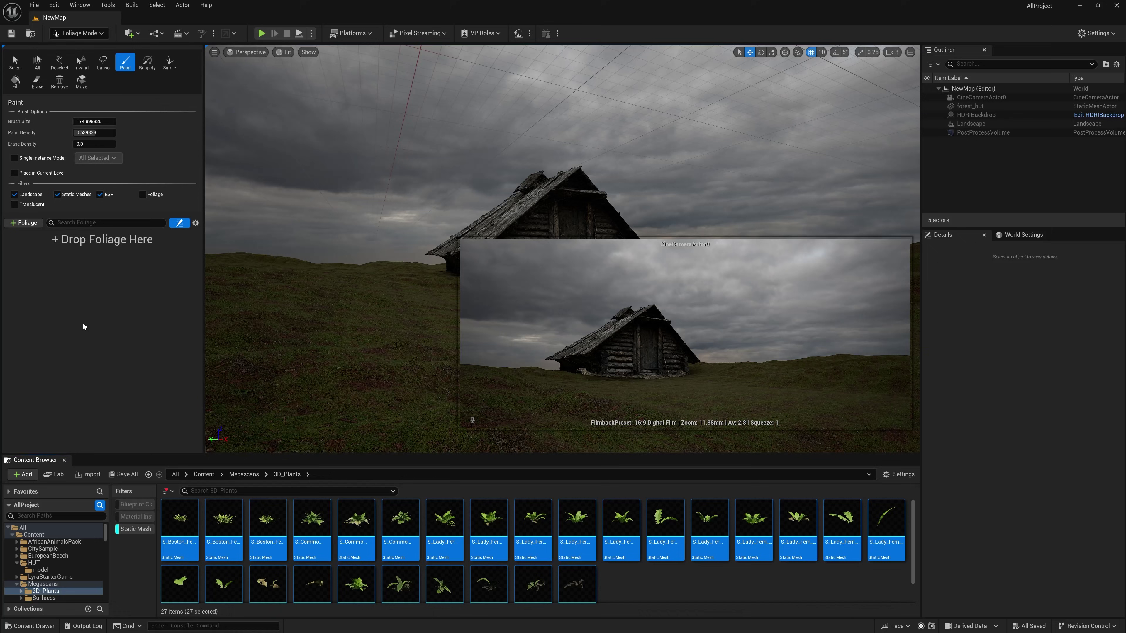
left_click_drag(180, 523, 102, 266)
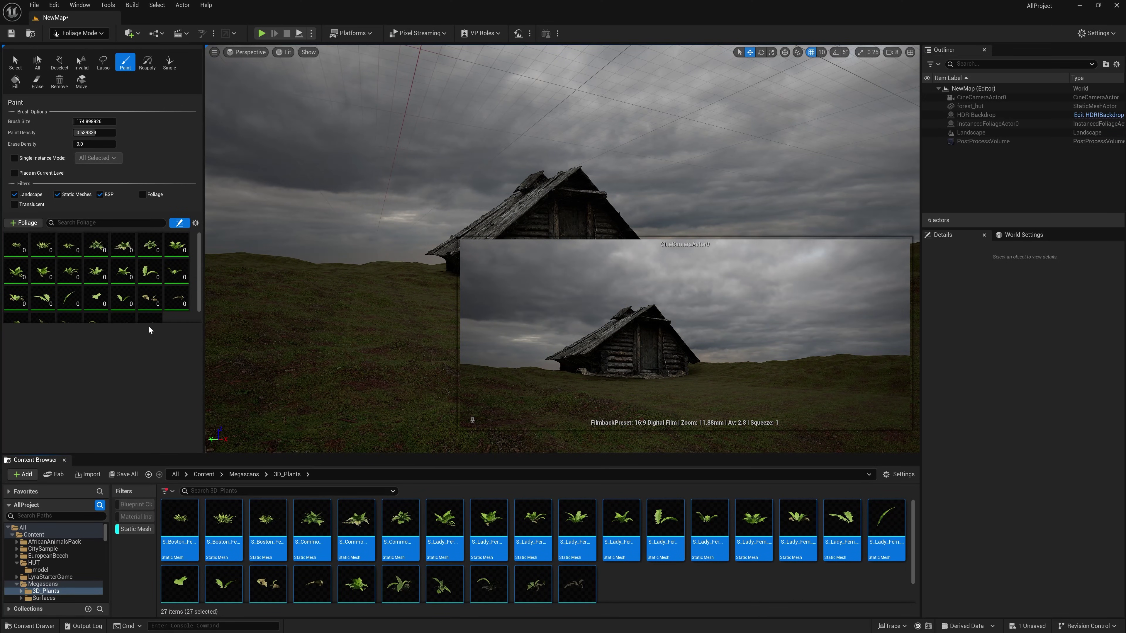
Select all plant foliage types and set the brush size to about 1100, the density to 10 and the minimum Scale X to 0.2
left_click(16, 245)
scroll(111, 266, "down", 2)
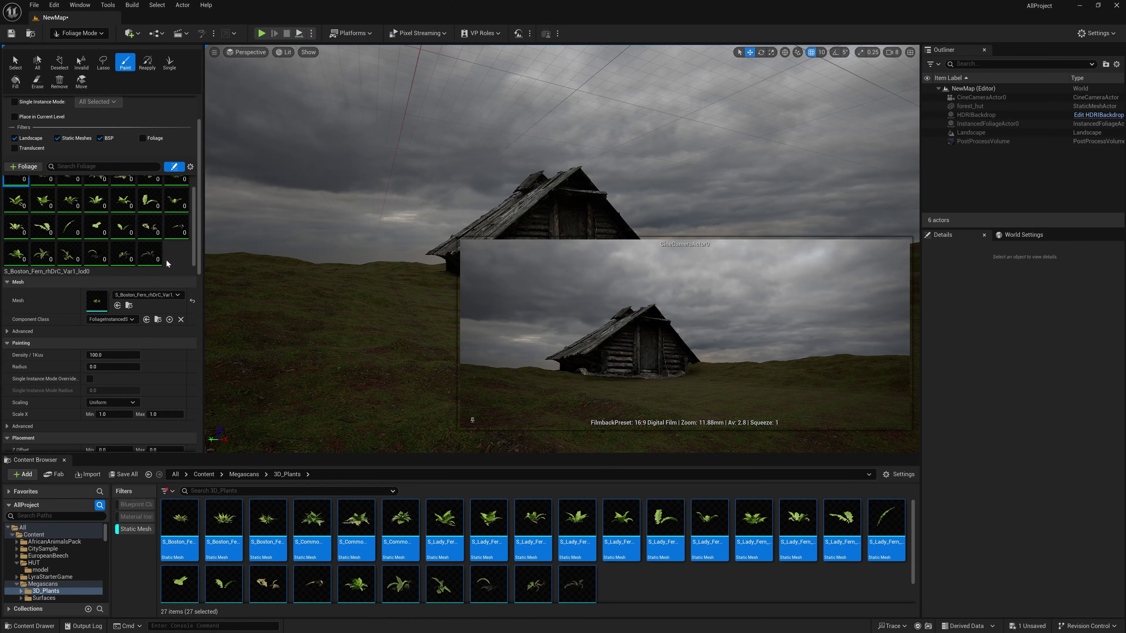
left_click(158, 262, "shift")
scroll(158, 262, "up", 4)
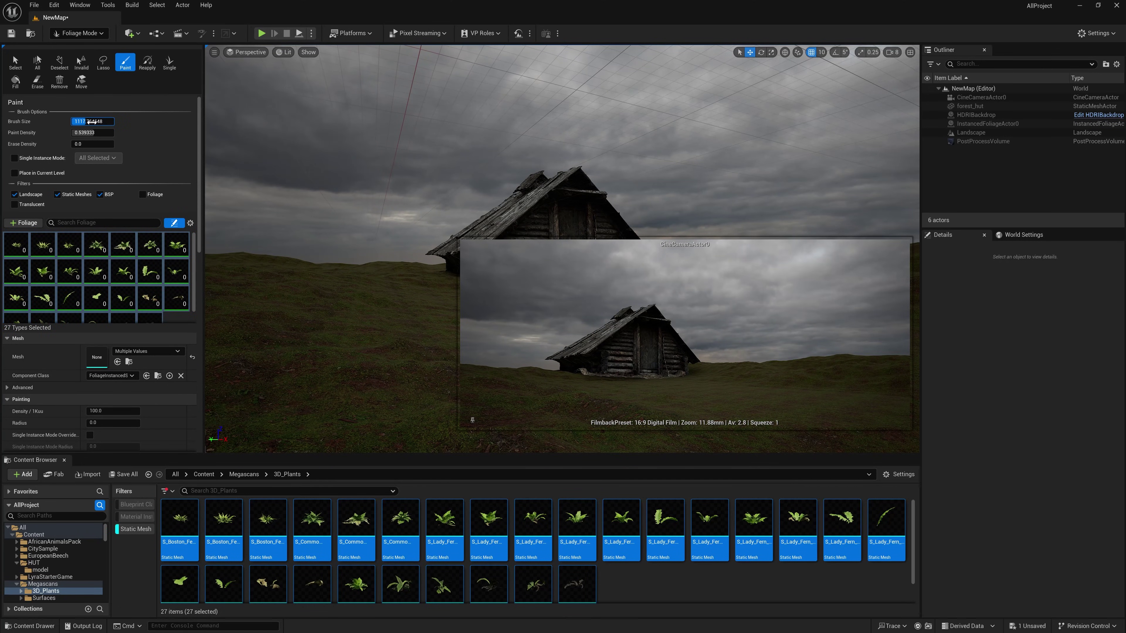
right_click_drag(414, 200, 415, 262)
mouse_move(391, 161)
right_mouse_down()
mouse_move(401, 206)
mouse_move(391, 186)
right_mouse_up()
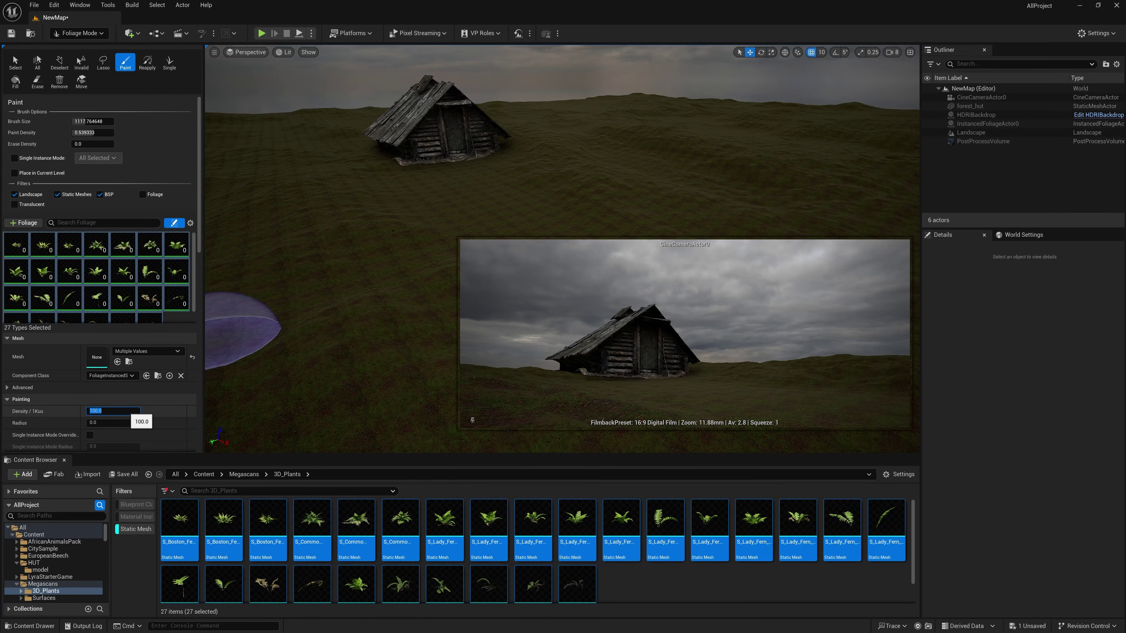
scroll(165, 428, "down", 3)
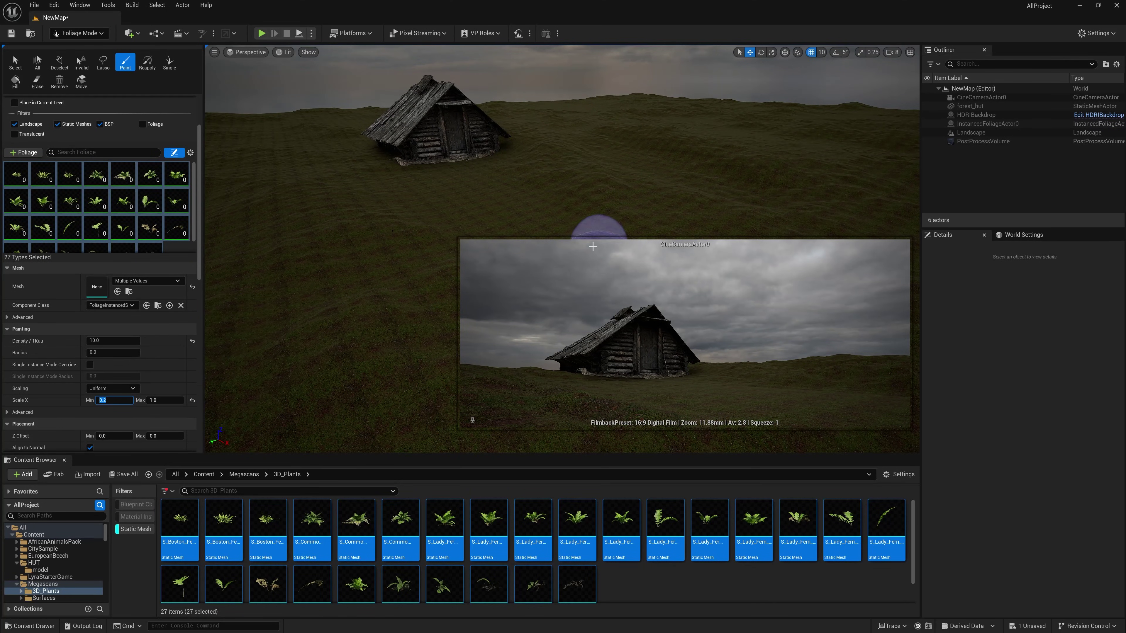
Paint the selected plants sparsely over the ground in front of and beside the hut
mouse_move(391, 202)
left_mouse_down()
mouse_move(418, 233)
mouse_move(454, 201)
mouse_move(385, 191)
mouse_move(372, 234)
mouse_move(385, 179)
left_mouse_up()
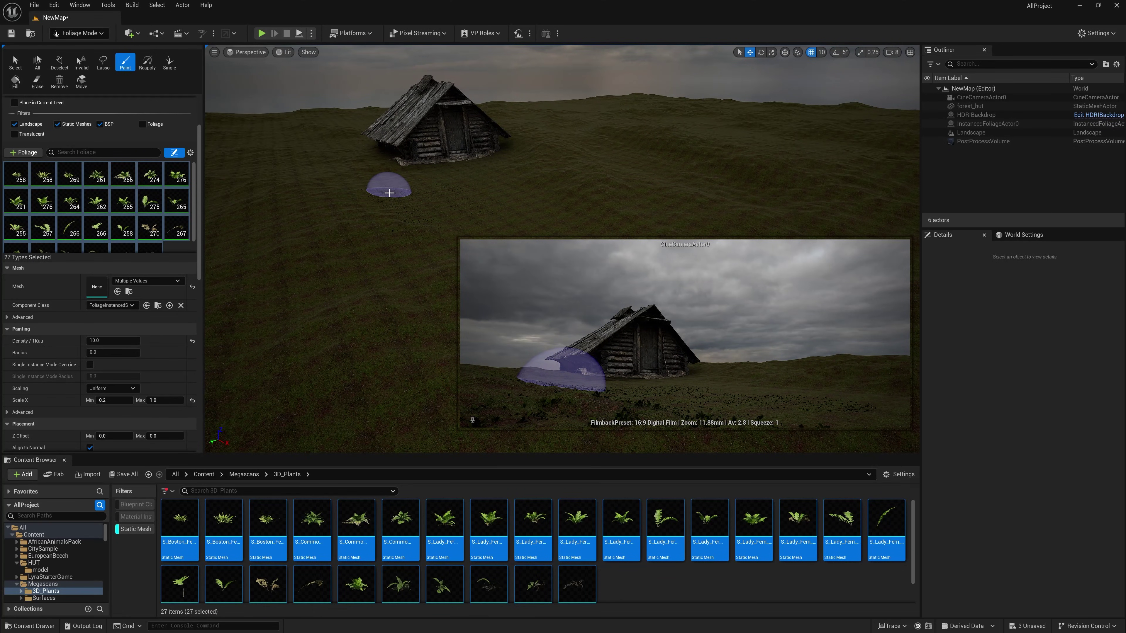
key("w")
mouse_move(389, 193)
right_mouse_down()
mouse_move(337, 195)
mouse_move(330, 181)
right_mouse_up()
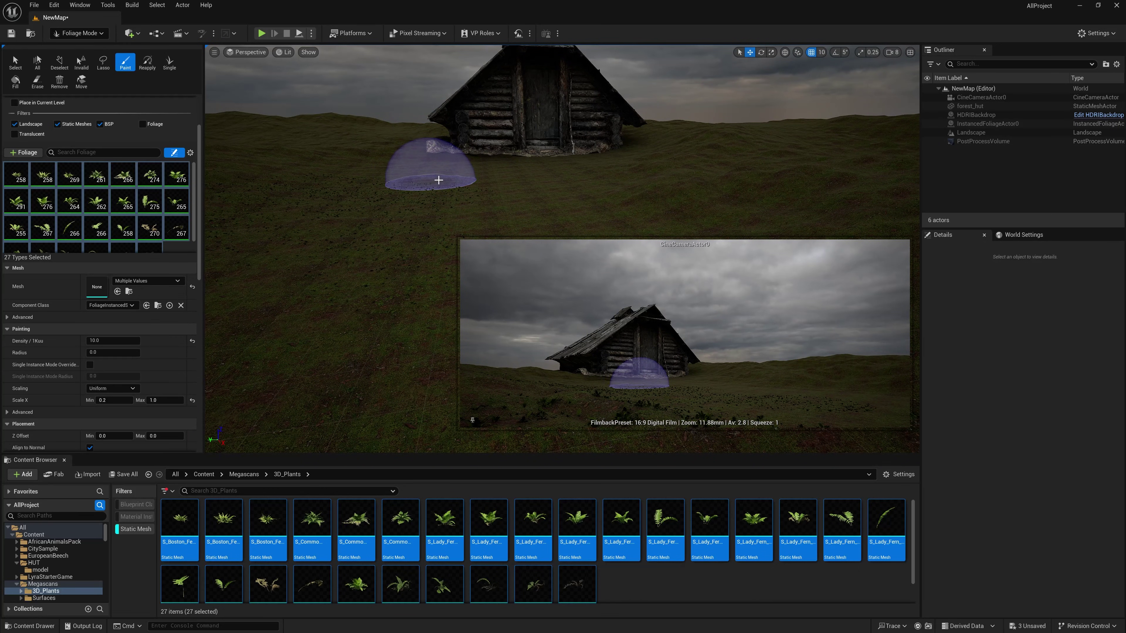
mouse_move(475, 177)
left_mouse_down()
mouse_move(372, 168)
mouse_move(608, 209)
mouse_move(609, 180)
mouse_move(412, 204)
mouse_move(292, 272)
mouse_move(307, 234)
left_mouse_up()
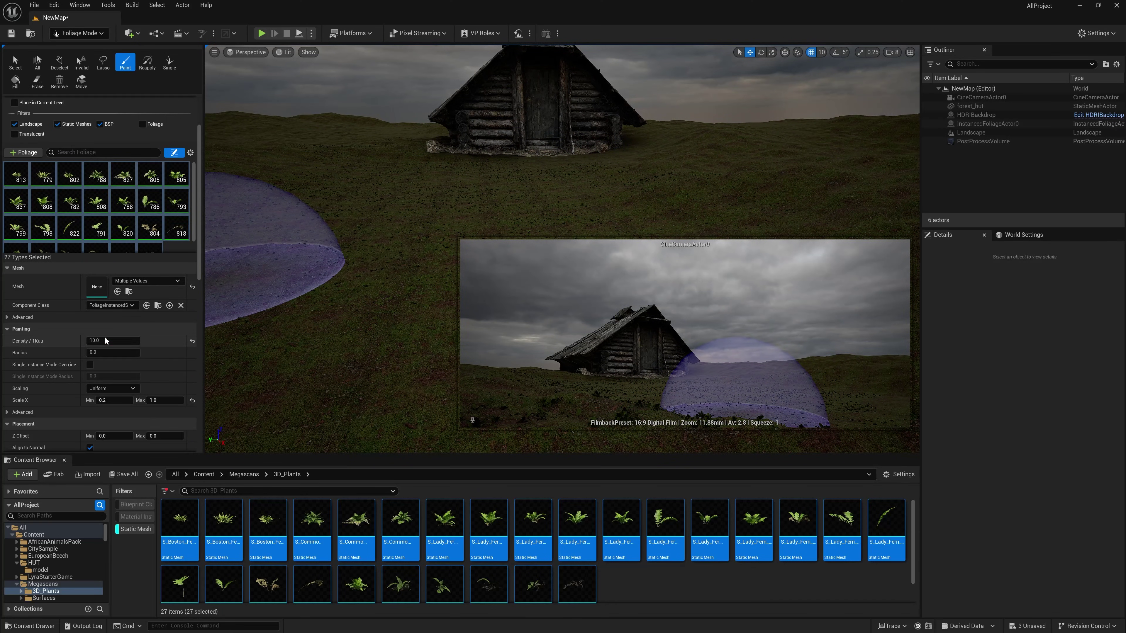
Paint a denser layer of plants in front of the hut with density 50 and radius 25
type("50")
key("Tab")
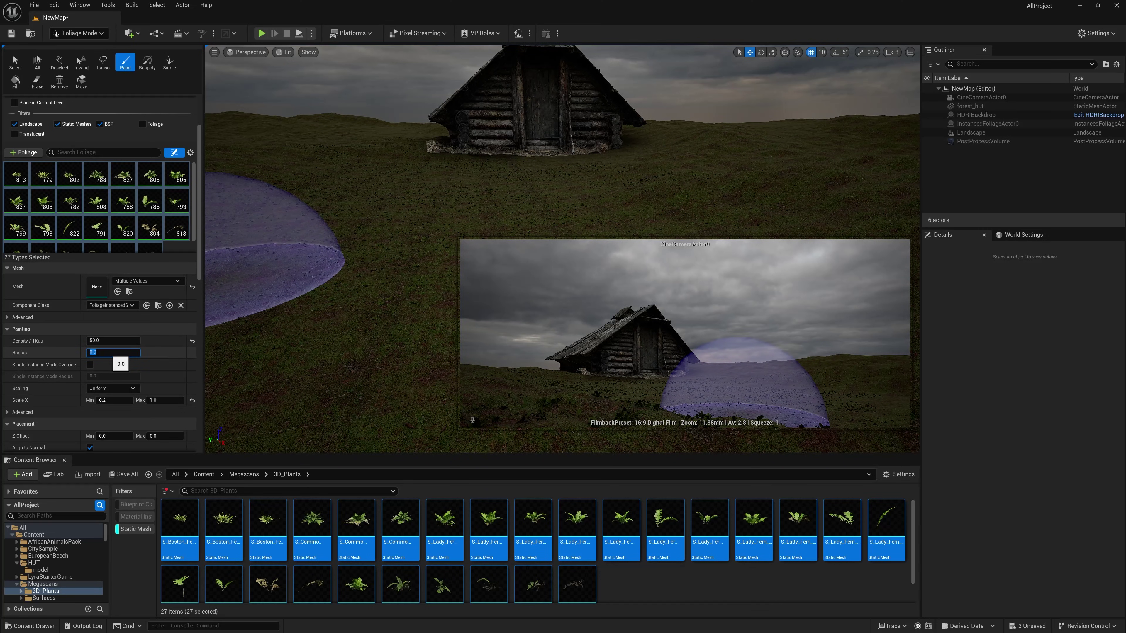
key("Return")
mouse_move(402, 292)
left_mouse_down()
mouse_move(334, 221)
mouse_move(296, 344)
mouse_move(304, 266)
mouse_move(599, 196)
mouse_move(346, 365)
mouse_move(277, 246)
mouse_move(249, 239)
mouse_move(401, 195)
mouse_move(275, 161)
left_mouse_up()
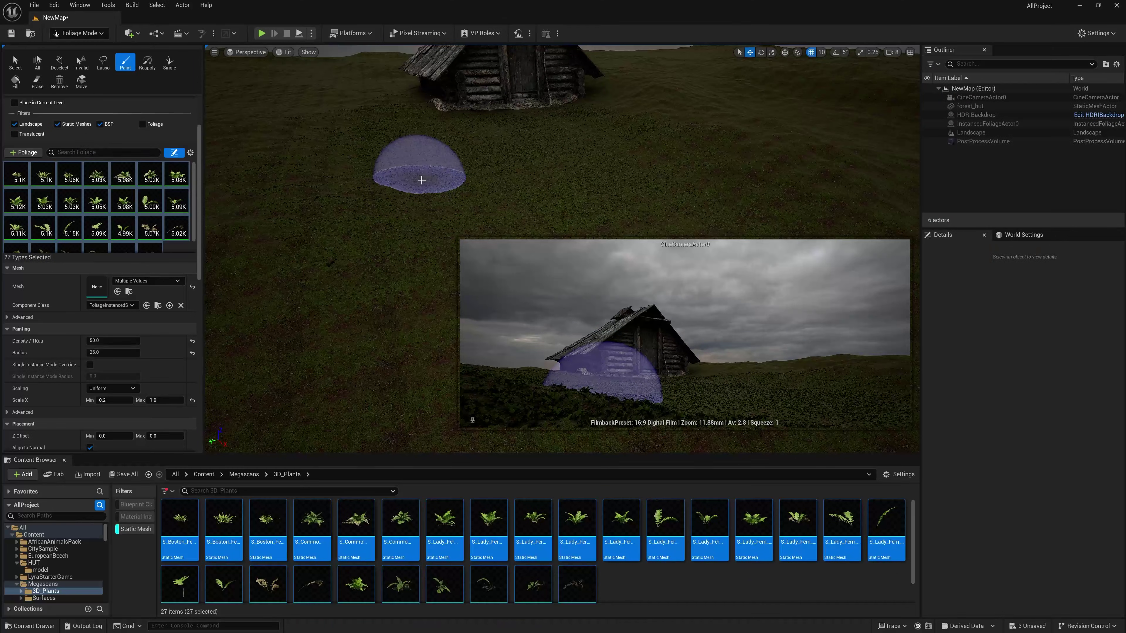
mouse_move(422, 180)
left_mouse_down()
mouse_move(309, 292)
mouse_move(312, 329)
mouse_move(304, 314)
mouse_move(209, 320)
left_mouse_up()
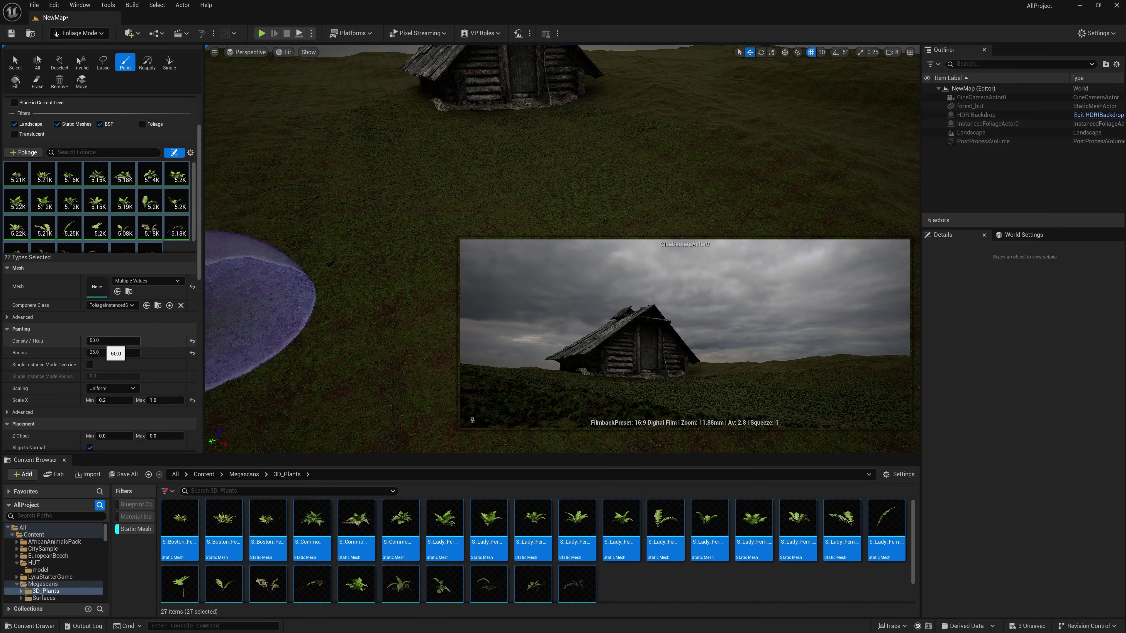
Set the selected plants' Scale X to minimum 1 and maximum 2.5, with density 80 and radius 0
scroll(74, 353, "up", 3)
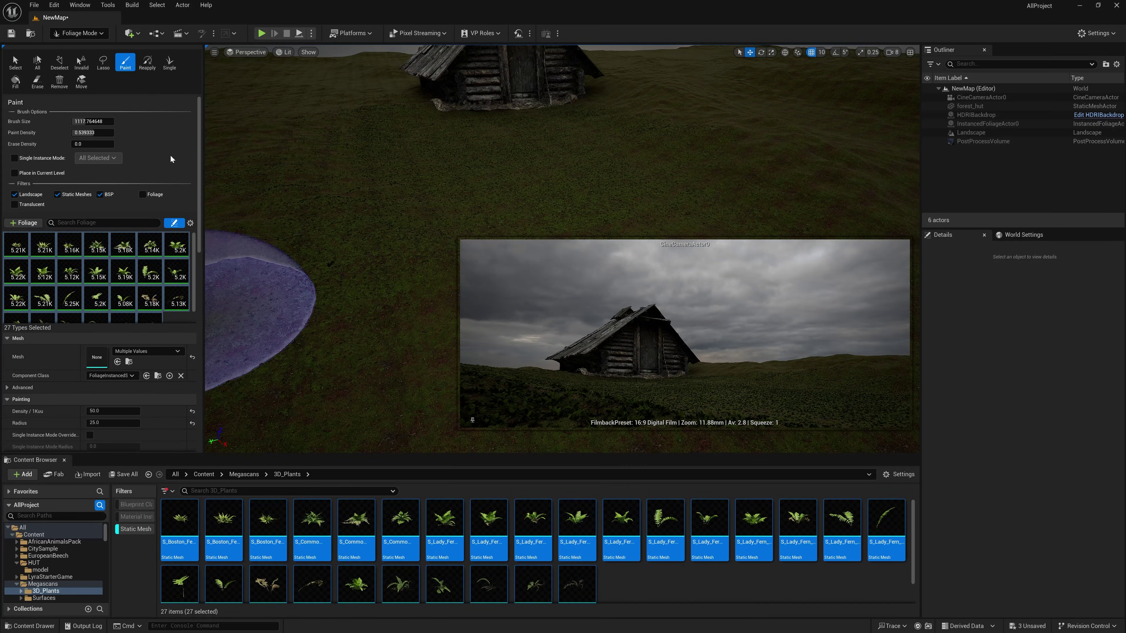
scroll(92, 270, "down", 5)
left_click(114, 344)
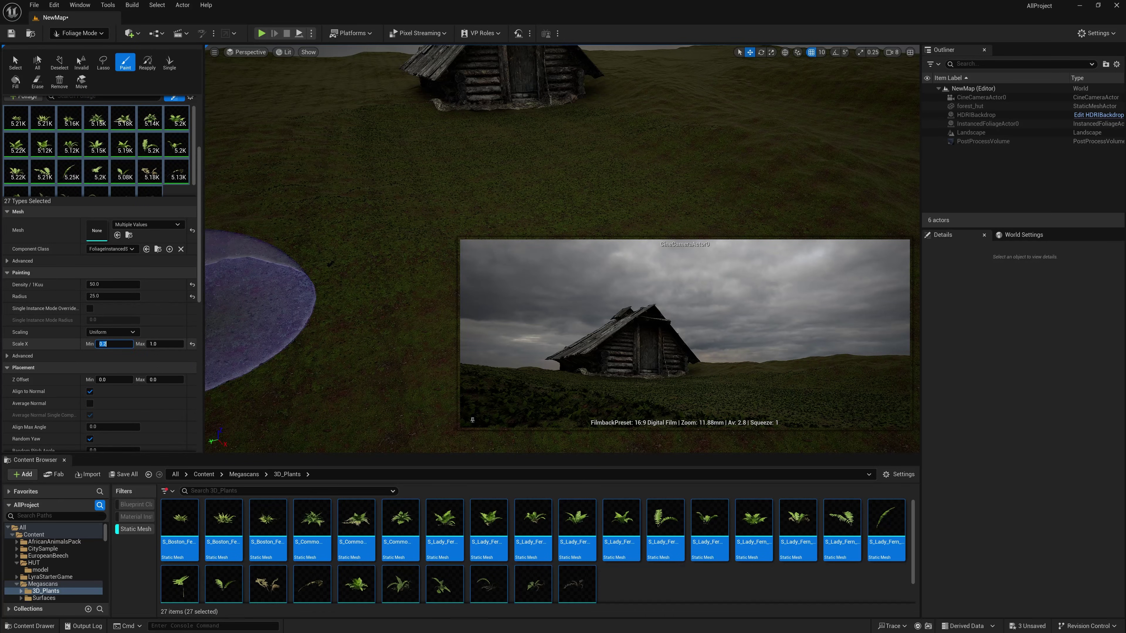
type("1")
key("Tab")
scroll(67, 394, "down", 2)
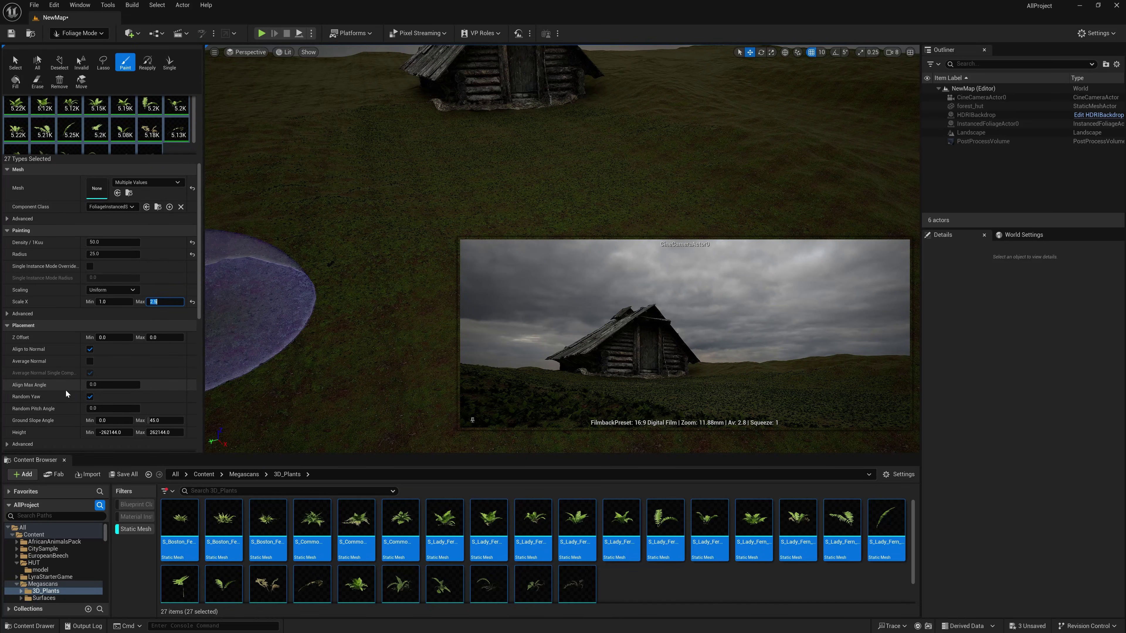
scroll(66, 394, "up", 3)
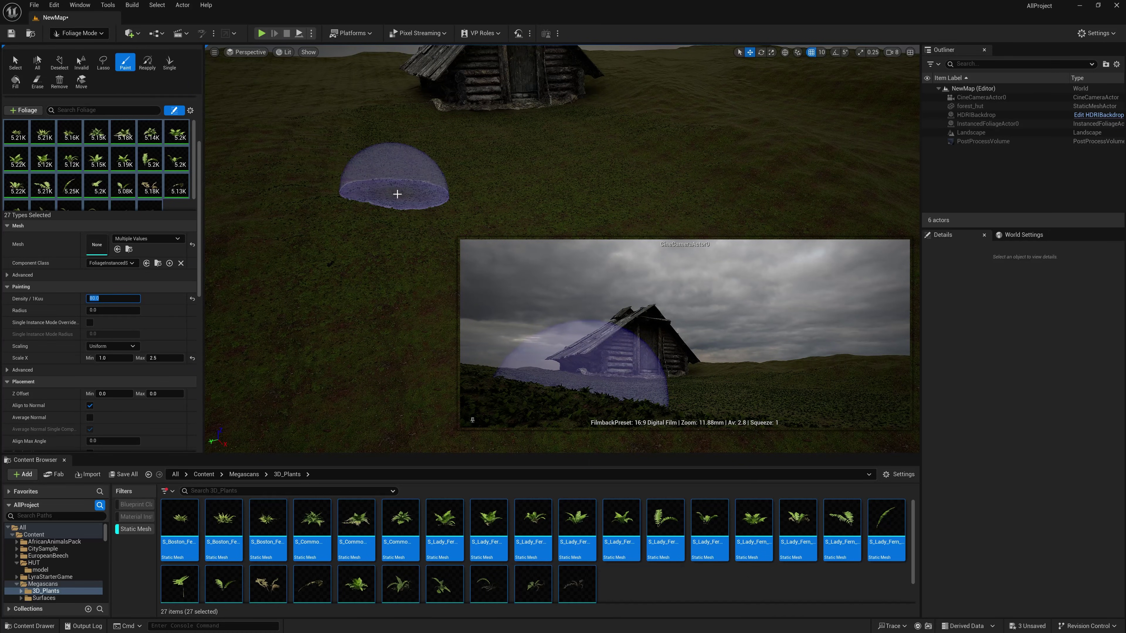
Paint larger plants across the ground around the hut, raising the maximum Scale X to 4 and lowering the density to 10
mouse_move(407, 188)
left_mouse_down()
mouse_move(326, 189)
mouse_move(382, 196)
mouse_move(535, 168)
mouse_move(412, 233)
left_mouse_up()
right_click_drag(412, 232, 385, 191)
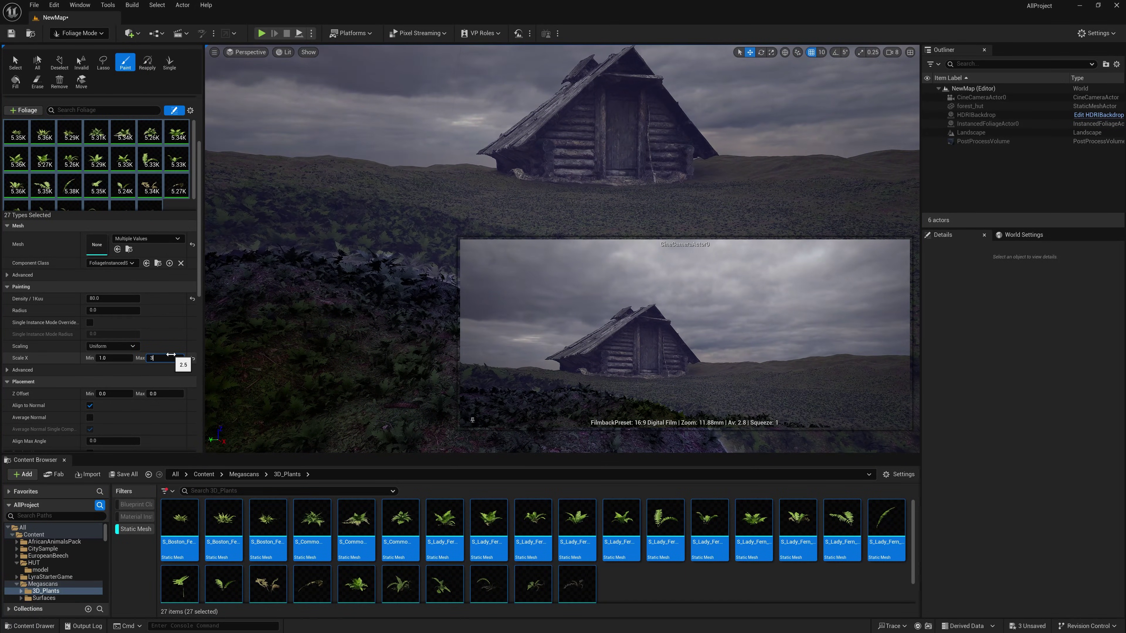
mouse_move(278, 202)
left_mouse_down()
mouse_move(415, 209)
mouse_move(497, 190)
mouse_move(333, 184)
mouse_move(501, 200)
mouse_move(328, 191)
mouse_move(815, 187)
mouse_move(730, 211)
mouse_move(501, 178)
mouse_move(402, 181)
left_mouse_up()
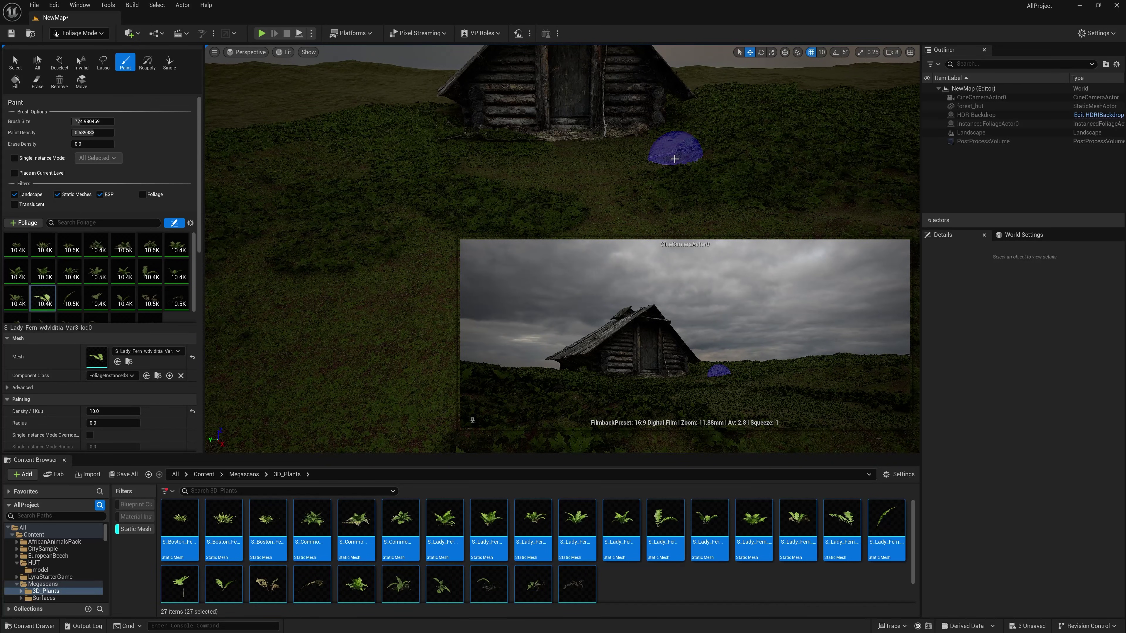
Add three tree meshes from the EuropeanBeech folder to the foliage list
scroll(95, 297, "down", 1)
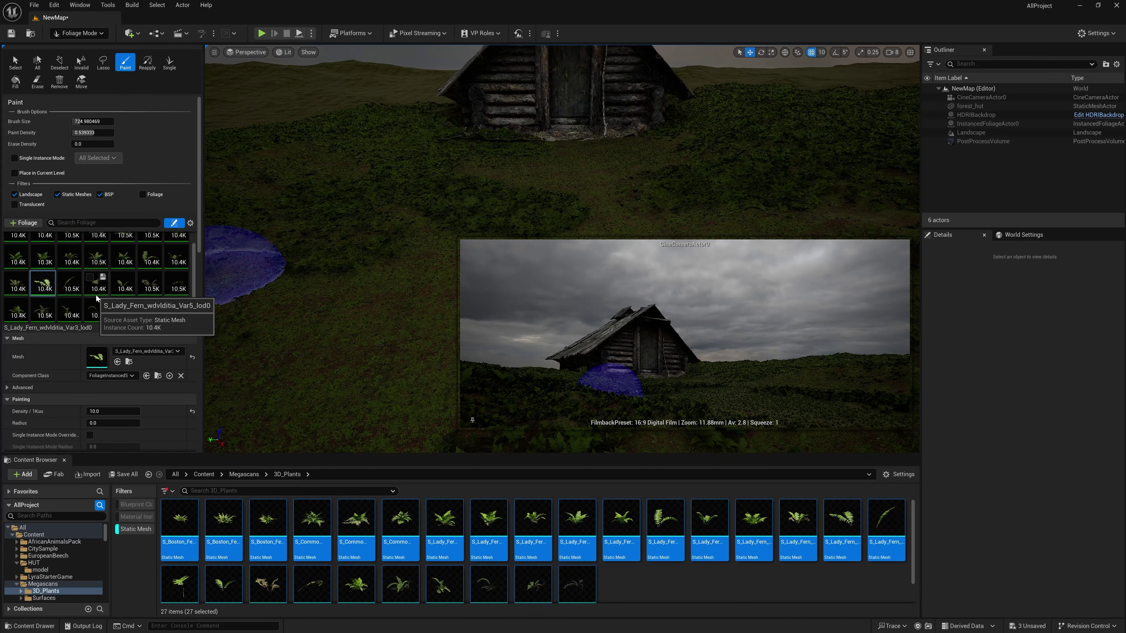
scroll(98, 302, "down", 3)
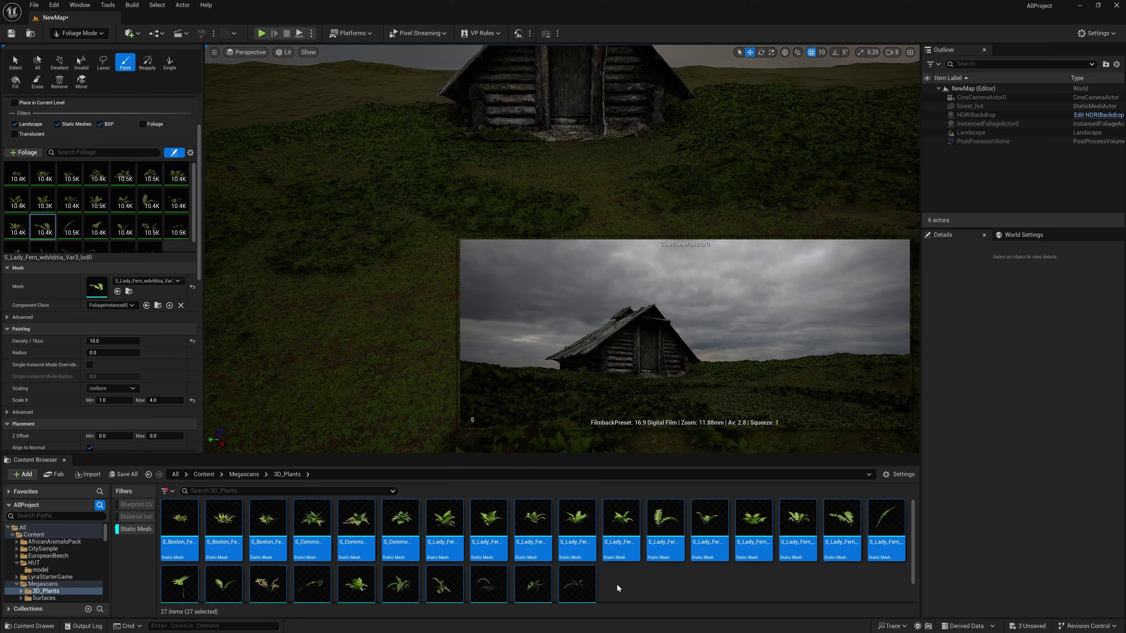
left_click(624, 588)
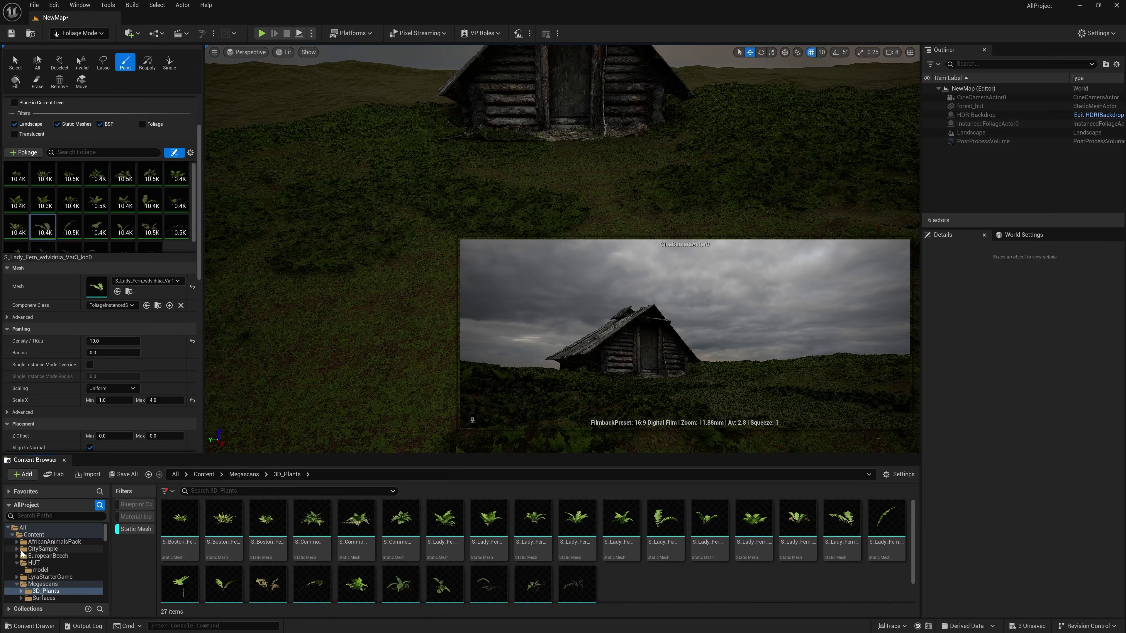
left_click(46, 557)
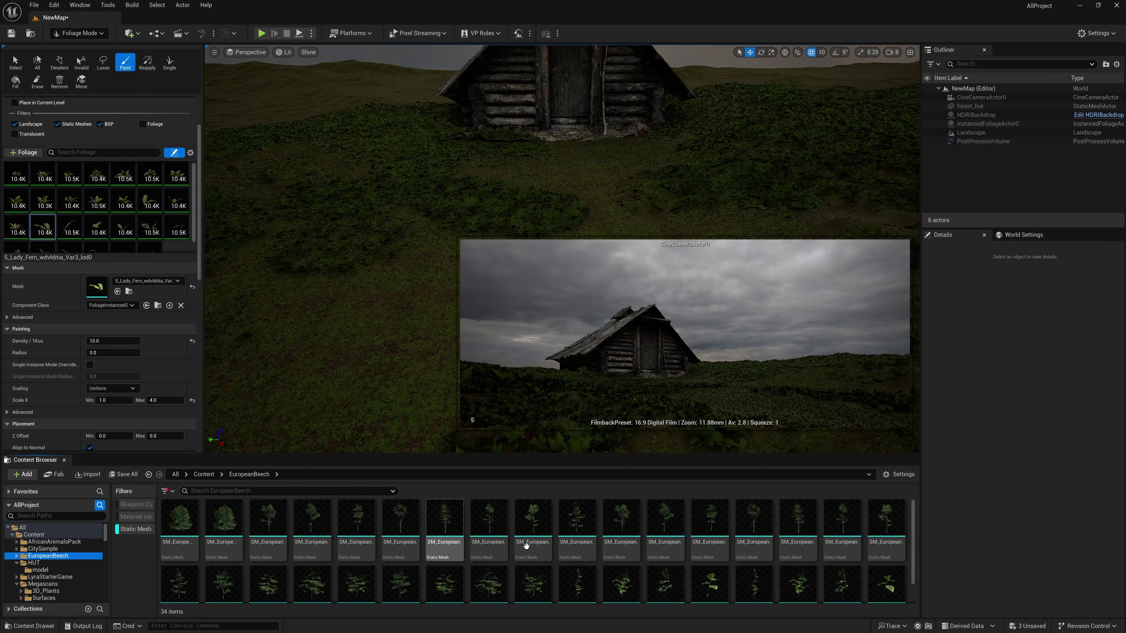
mouse_move(528, 542)
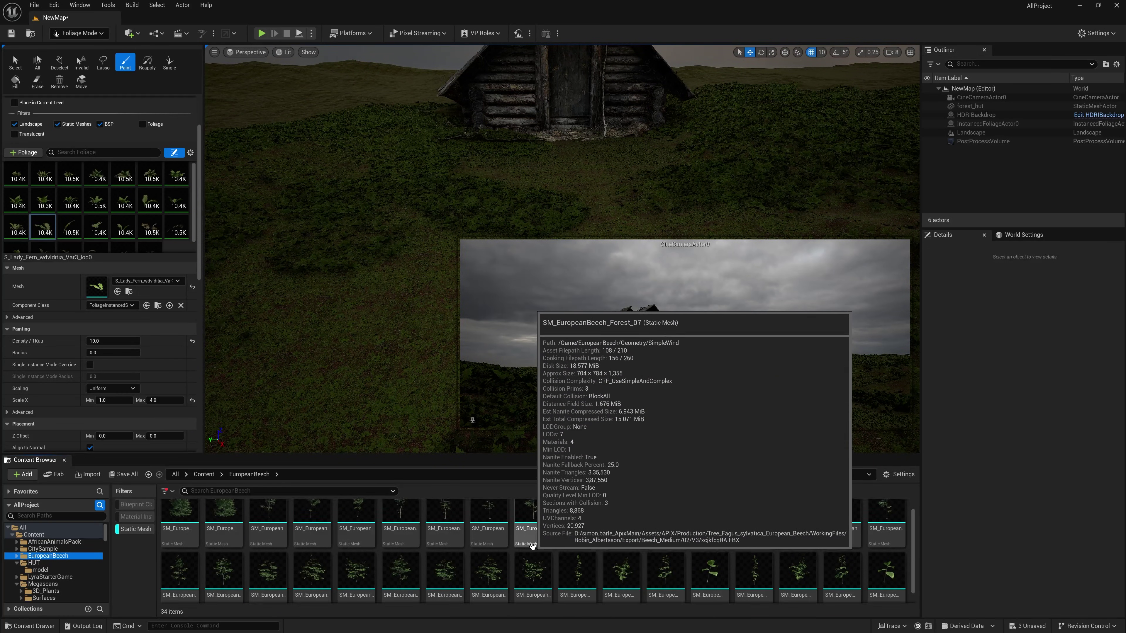
scroll(532, 542, "down", 1)
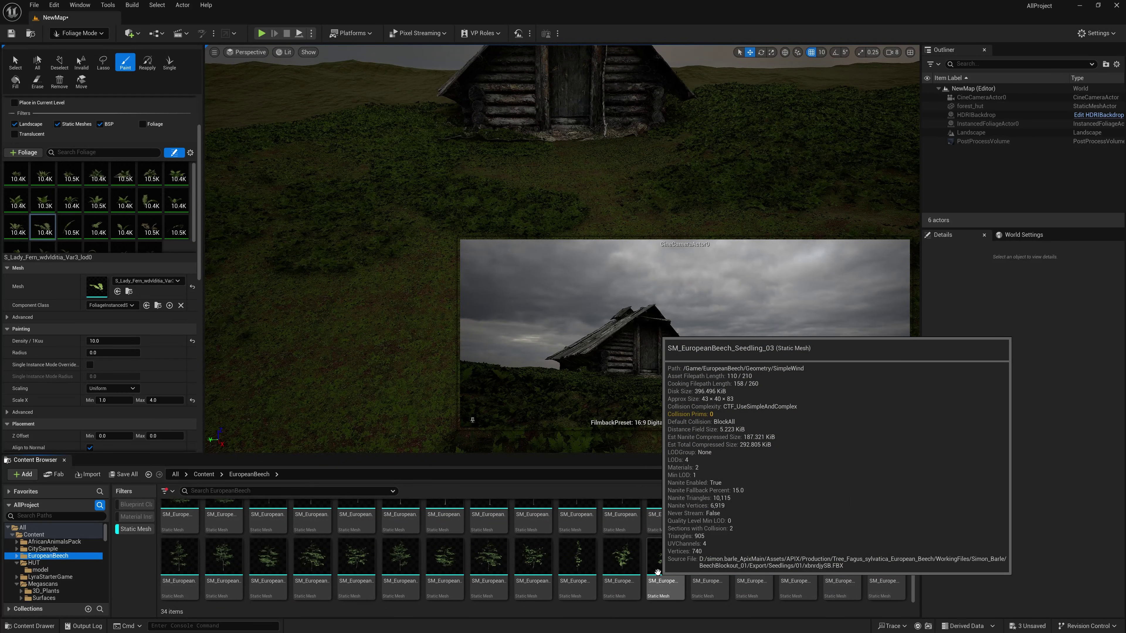
scroll(629, 577, "up", 1)
left_click(620, 530)
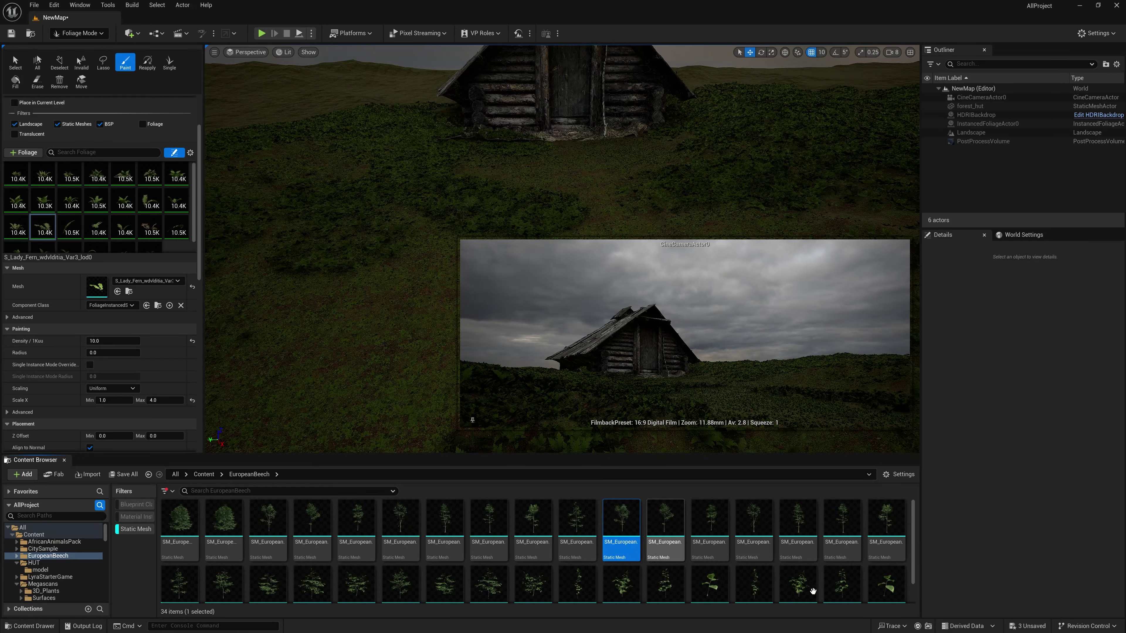
left_click(894, 519, "ctrl")
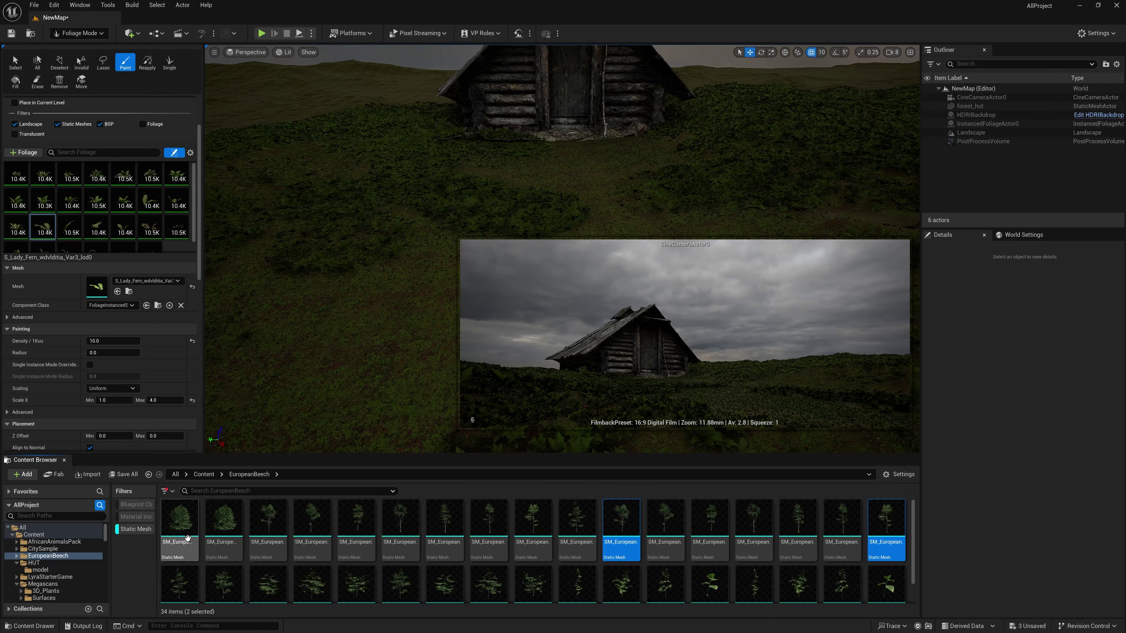
left_click(180, 527, "ctrl")
left_click_drag(625, 539, 163, 235)
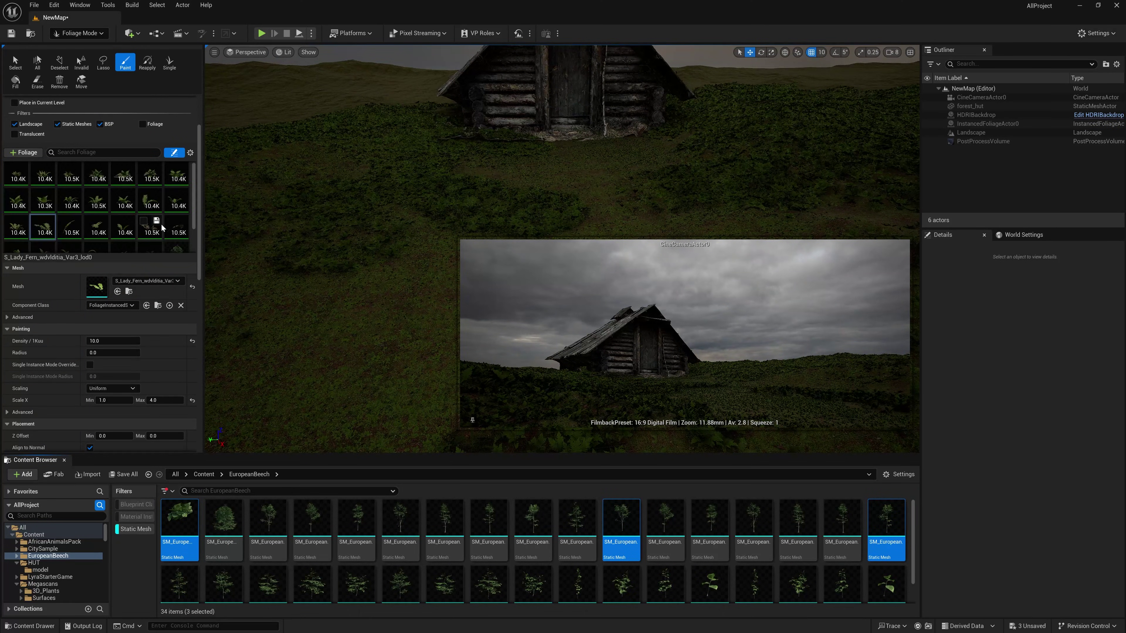
Select the three beech foliage types, enlarge the brush, set their maximum Scale X to 3 and lower their density
left_click(41, 218, "shift")
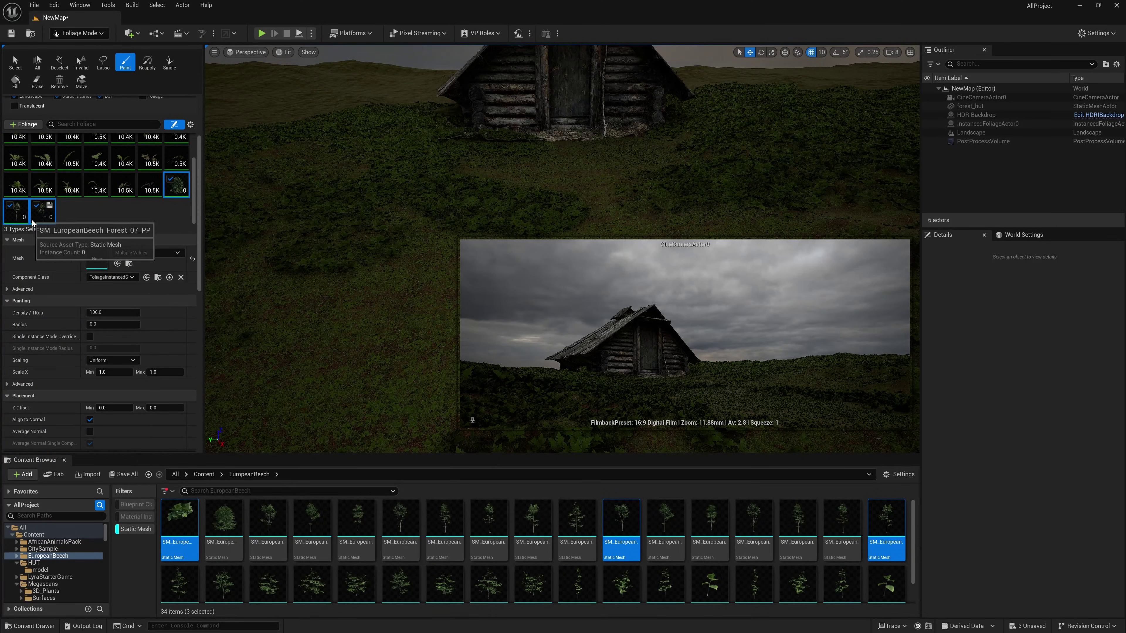
scroll(155, 213, "up", 2)
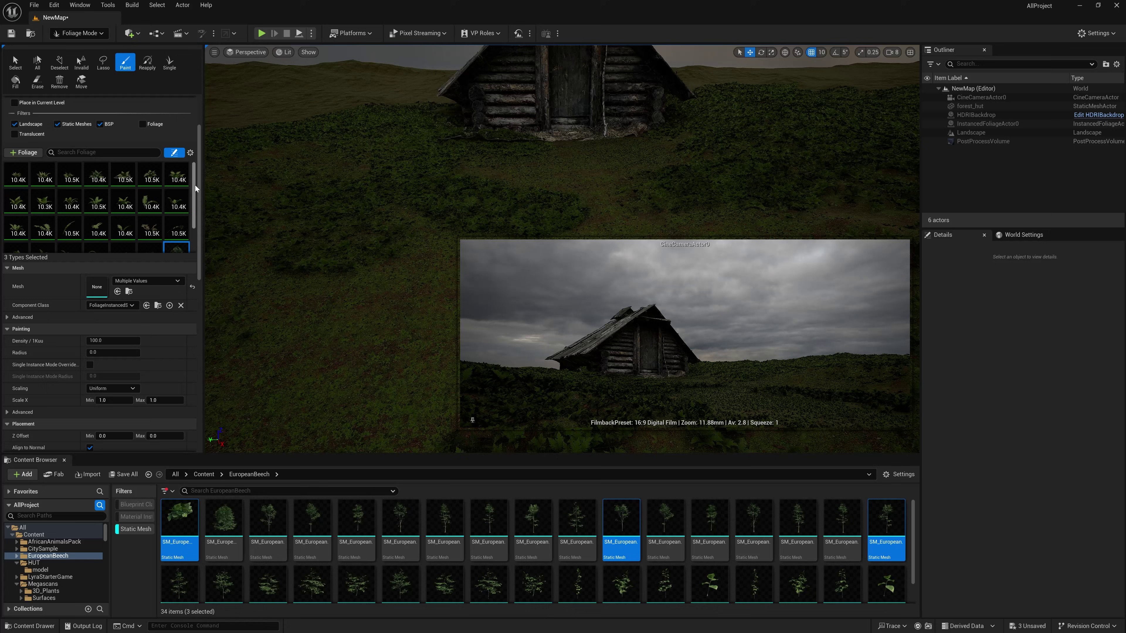
scroll(188, 129, "up", 3)
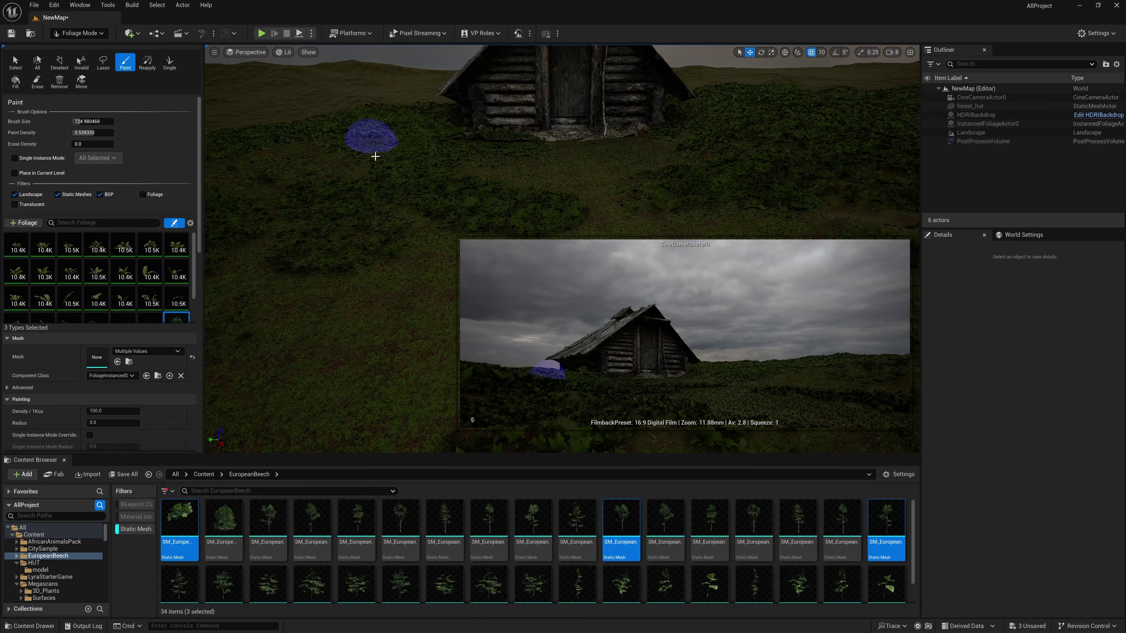
left_click_drag(88, 122, 133, 123)
scroll(186, 373, "down", 5)
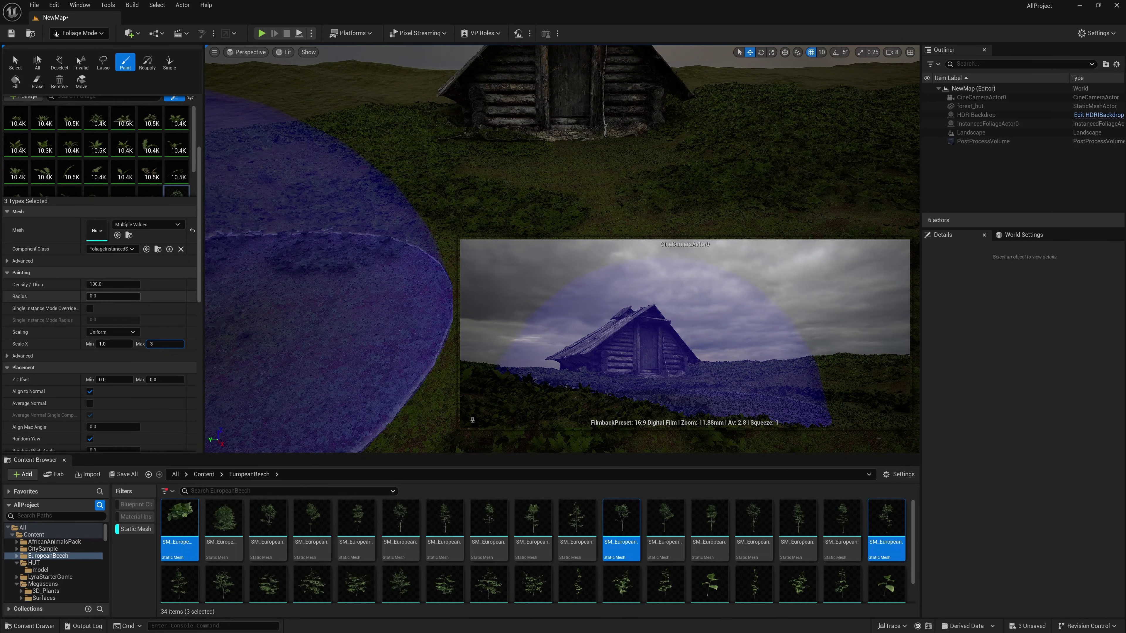
left_click(91, 284)
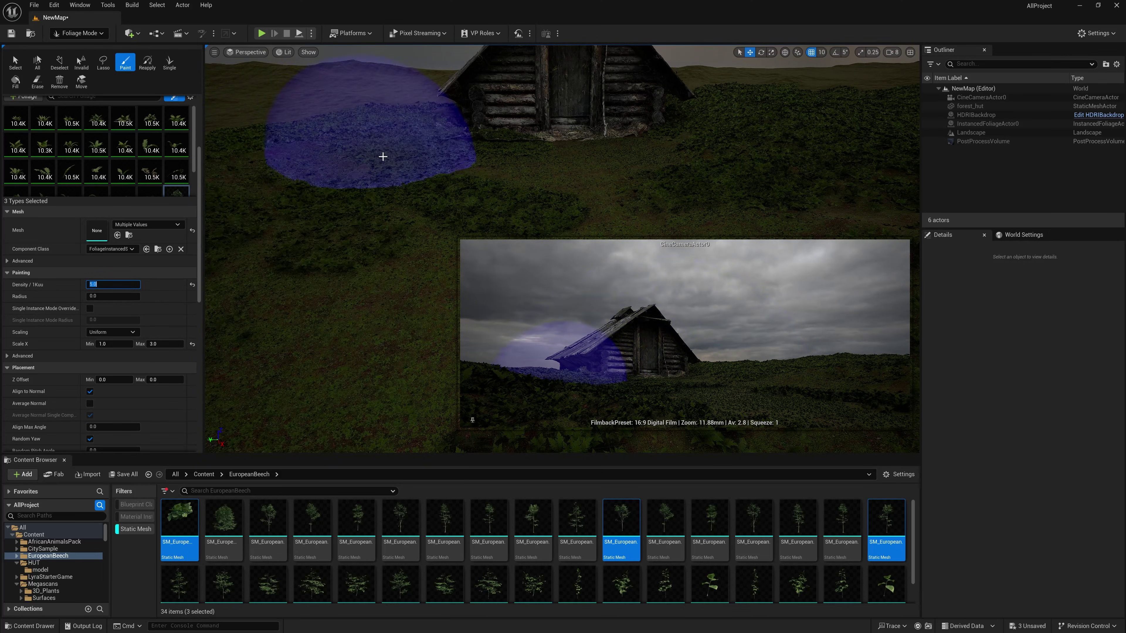
Save the level and all modified assets before placing trees
mouse_move(382, 156)
right_mouse_down()
mouse_move(382, 125)
mouse_move(382, 156)
mouse_move(366, 125)
right_mouse_up()
key("s")
key("a")
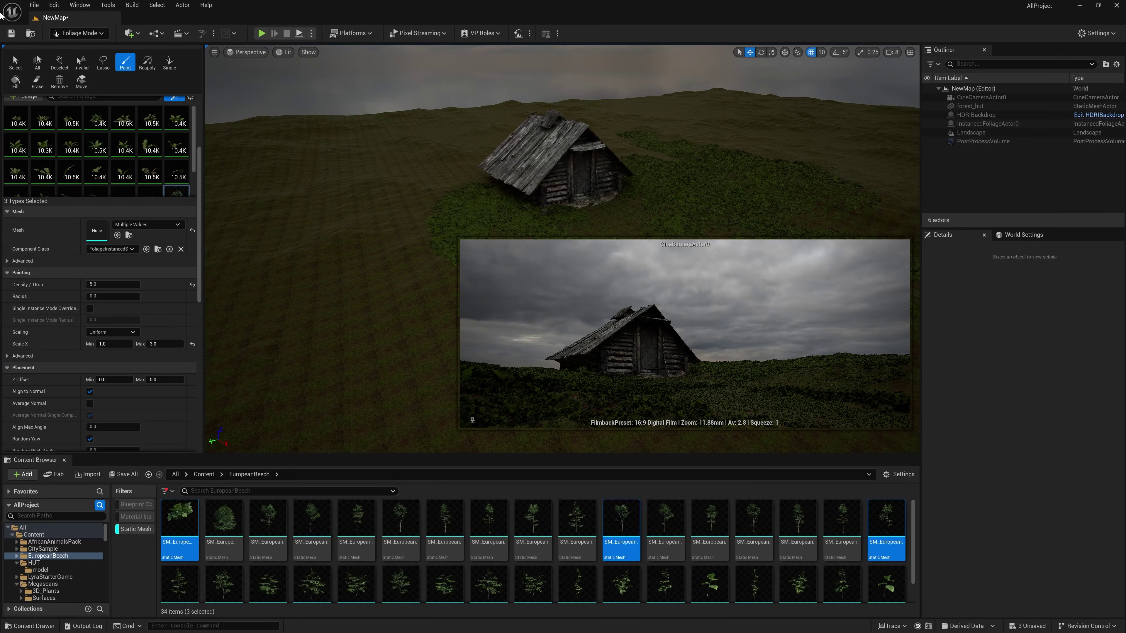
left_click(11, 33)
left_click(29, 5)
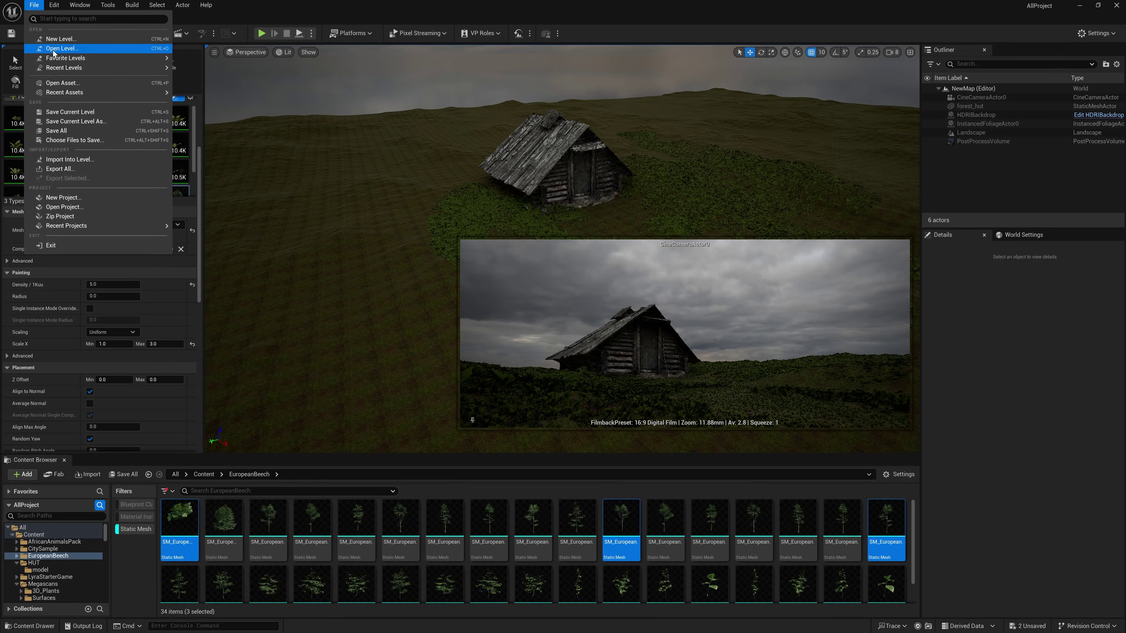
left_click(56, 131)
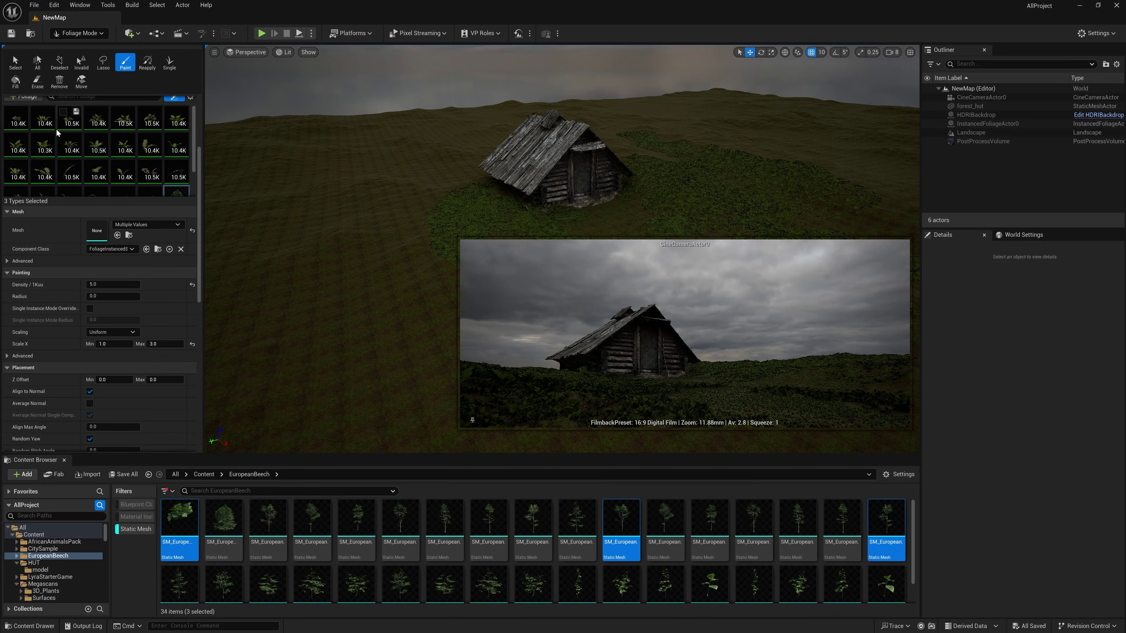
Set the selected beech trees' density to 1 and undo the trial paint strokes beside the hut
left_click(459, 175)
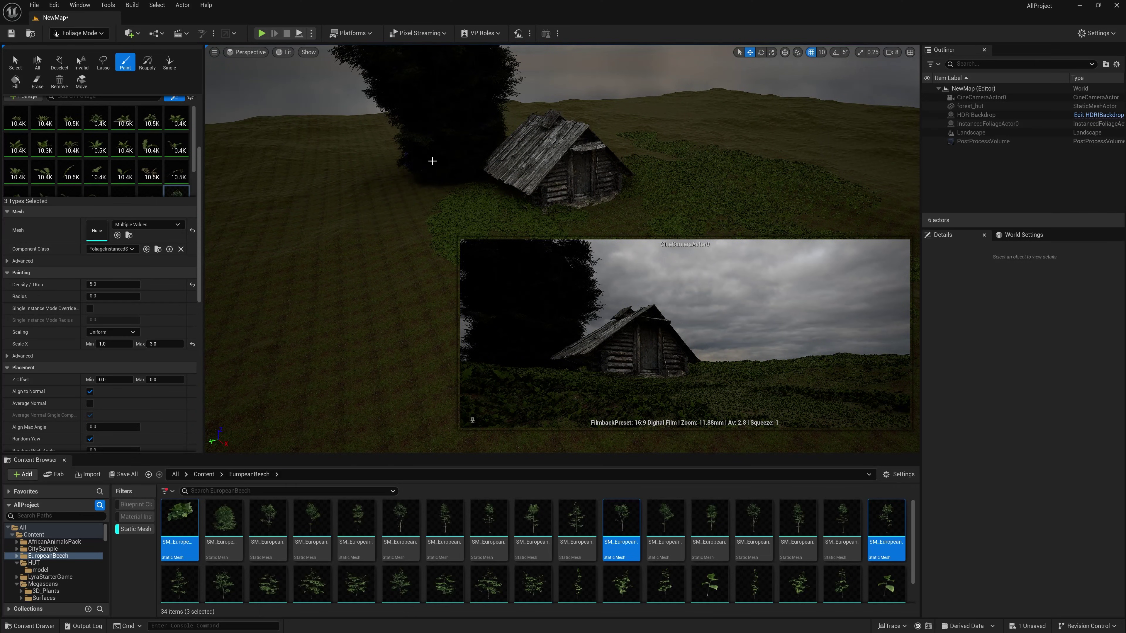
key("ctrl+z")
left_click(116, 284)
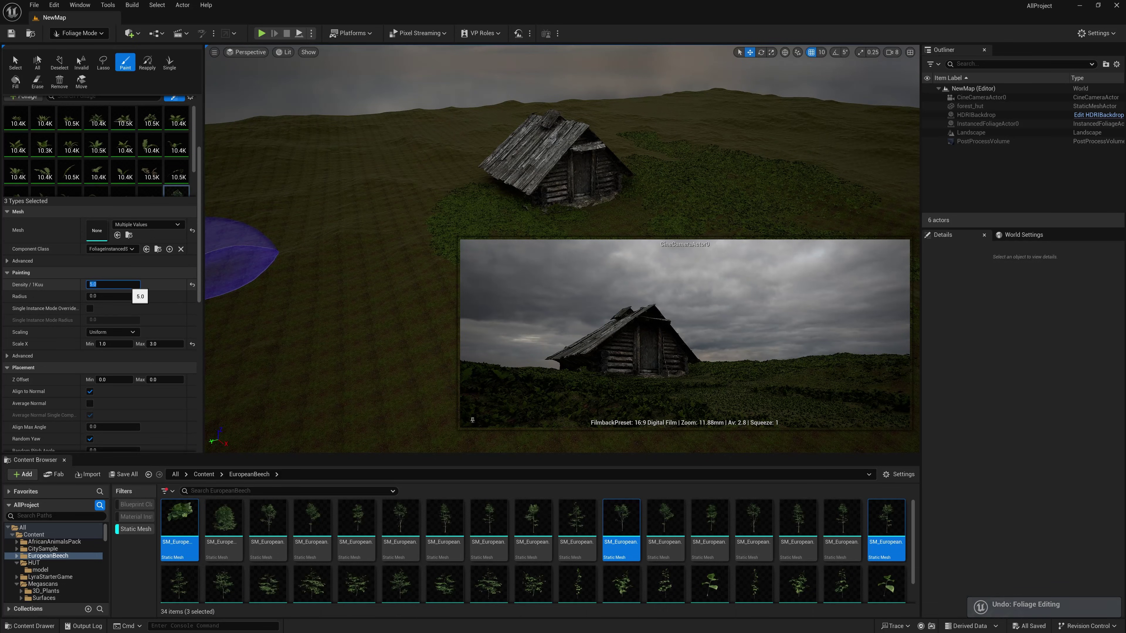
left_click(448, 175)
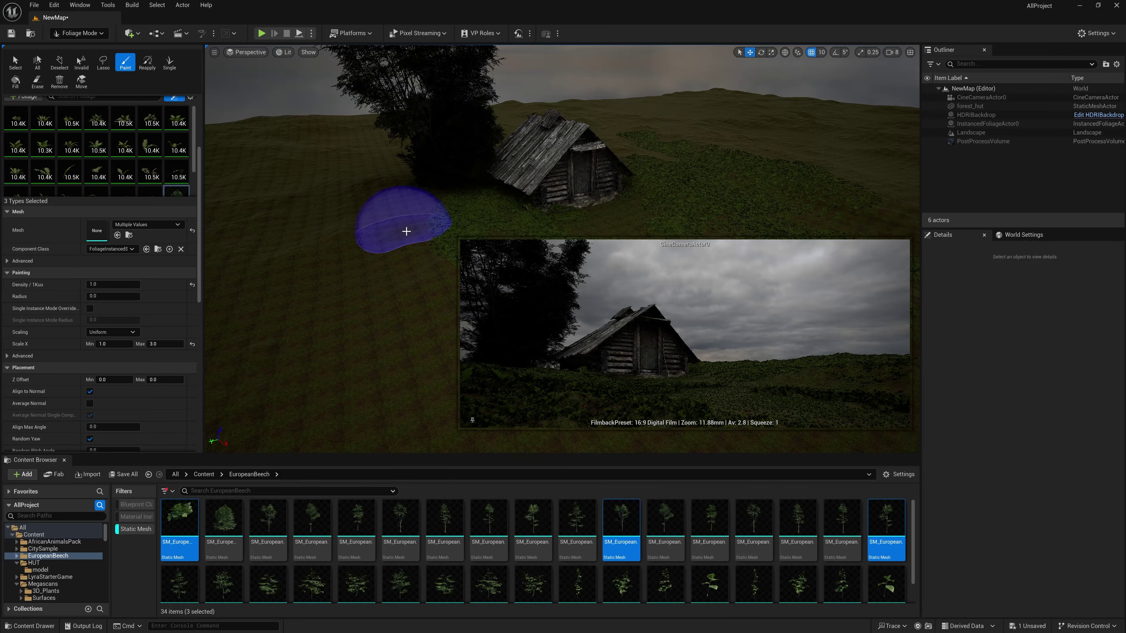
key("ctrl+z")
Switch to the Single foliage tool and place beech trees one by one along one side of the hut
scroll(67, 295, "up", 3)
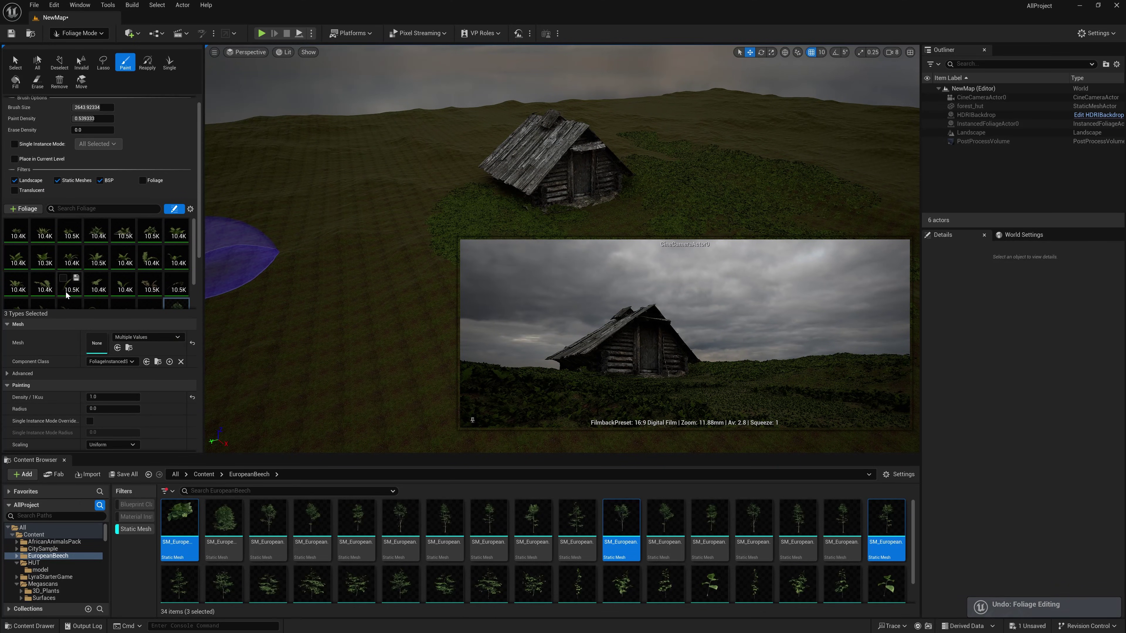
left_click(19, 146)
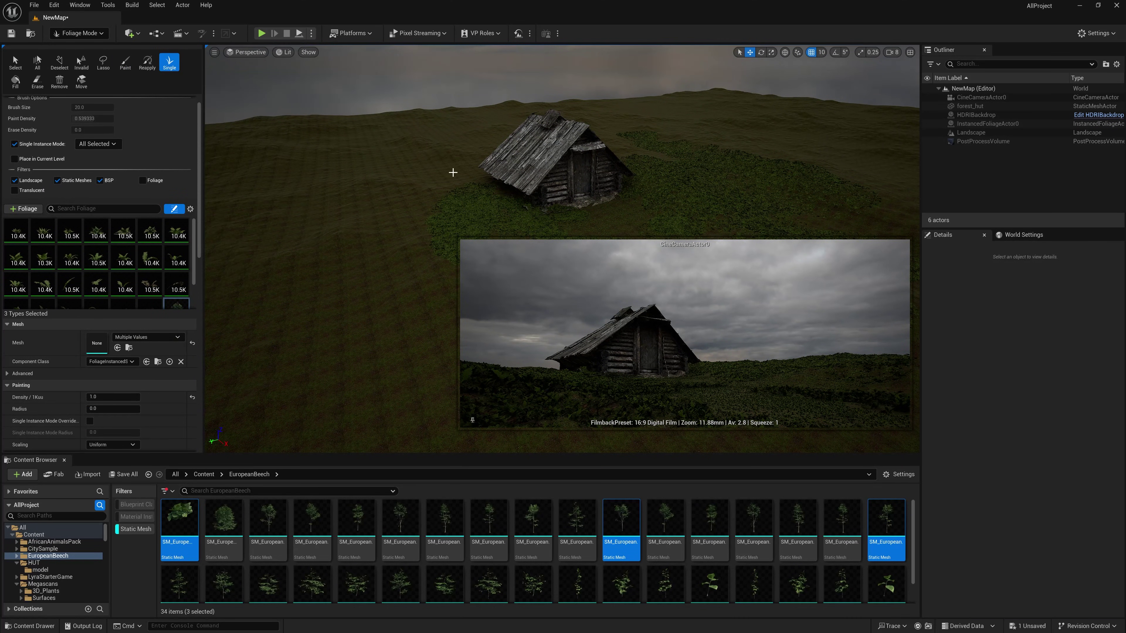
left_click(411, 222)
left_click(473, 176)
left_click(427, 196)
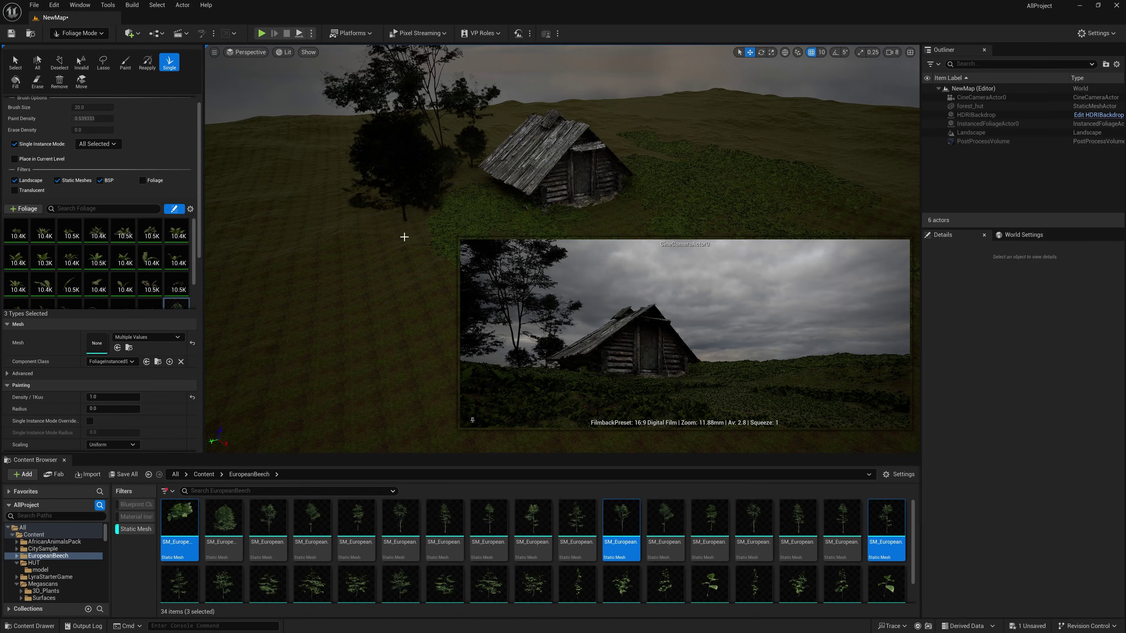
left_click(404, 236)
left_click(467, 178)
left_click(401, 298)
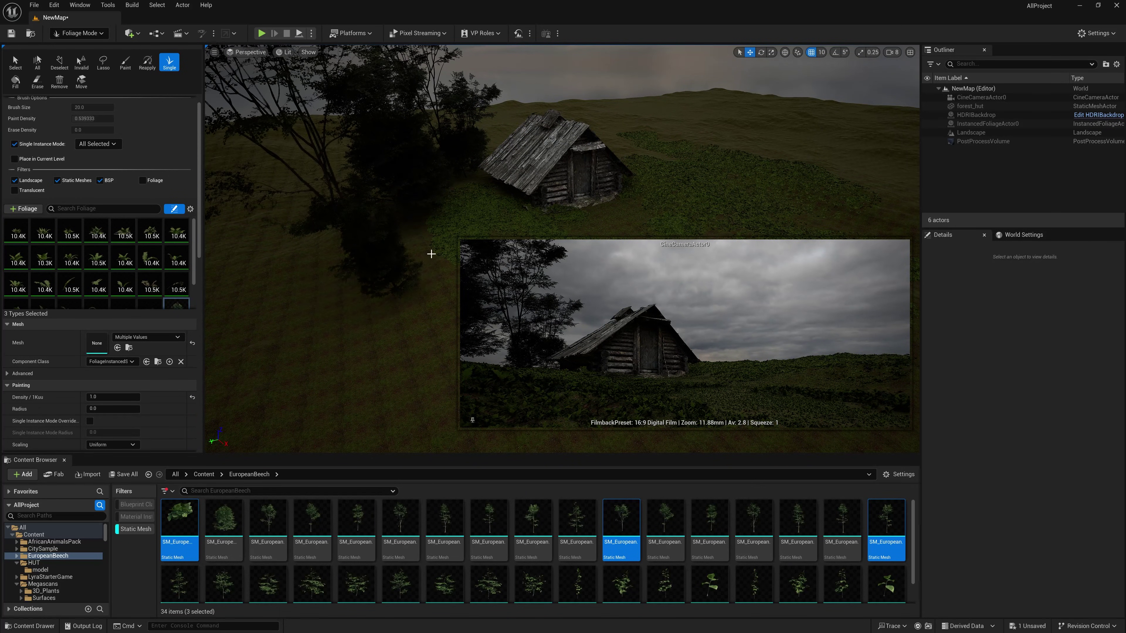
left_click(440, 282)
Place single beech trees behind the hut and along its opposite side
right_click_drag(440, 281, 465, 293)
mouse_move(468, 118)
right_mouse_down()
mouse_move(483, 122)
mouse_move(468, 119)
right_mouse_up()
key("s")
left_click(440, 129)
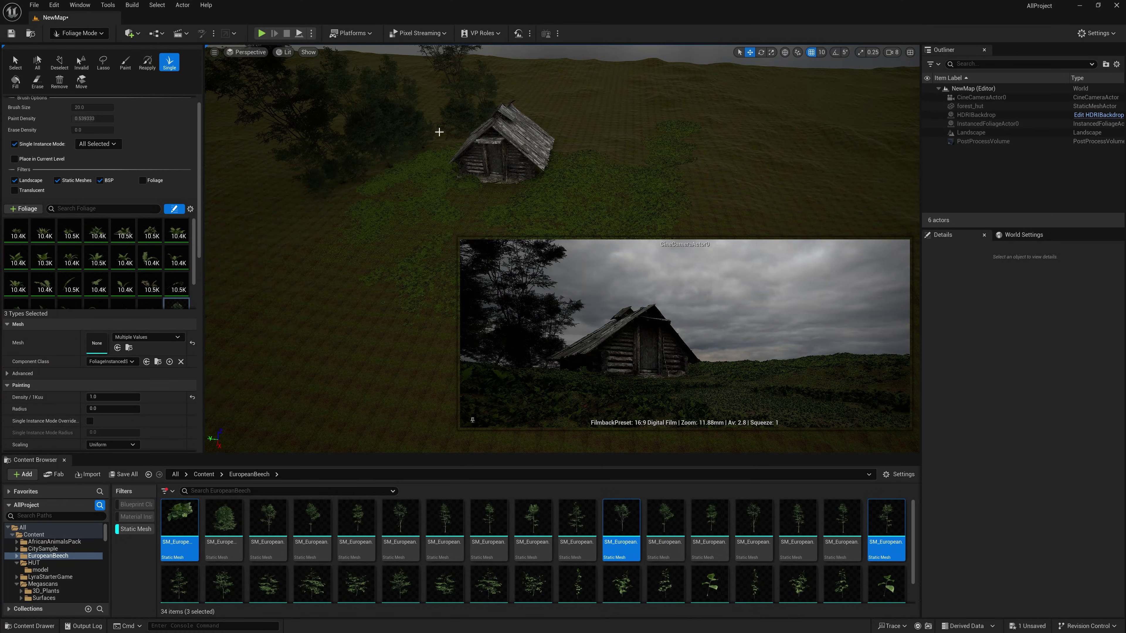
left_click(643, 144)
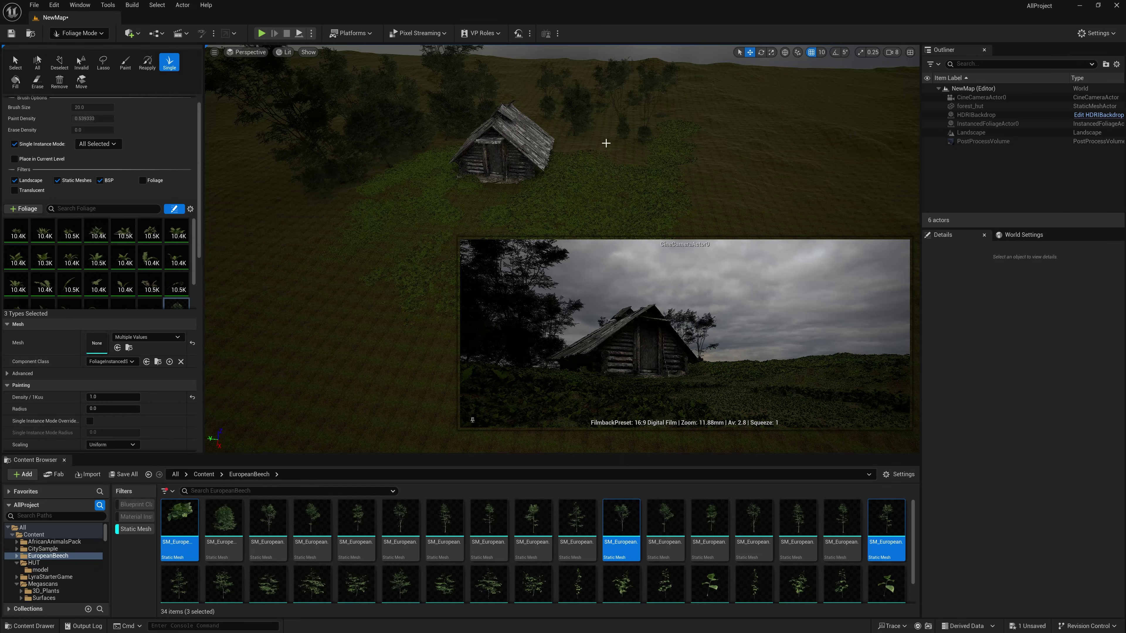
left_click(690, 177)
left_click(646, 202)
left_click(593, 156)
left_click(613, 198)
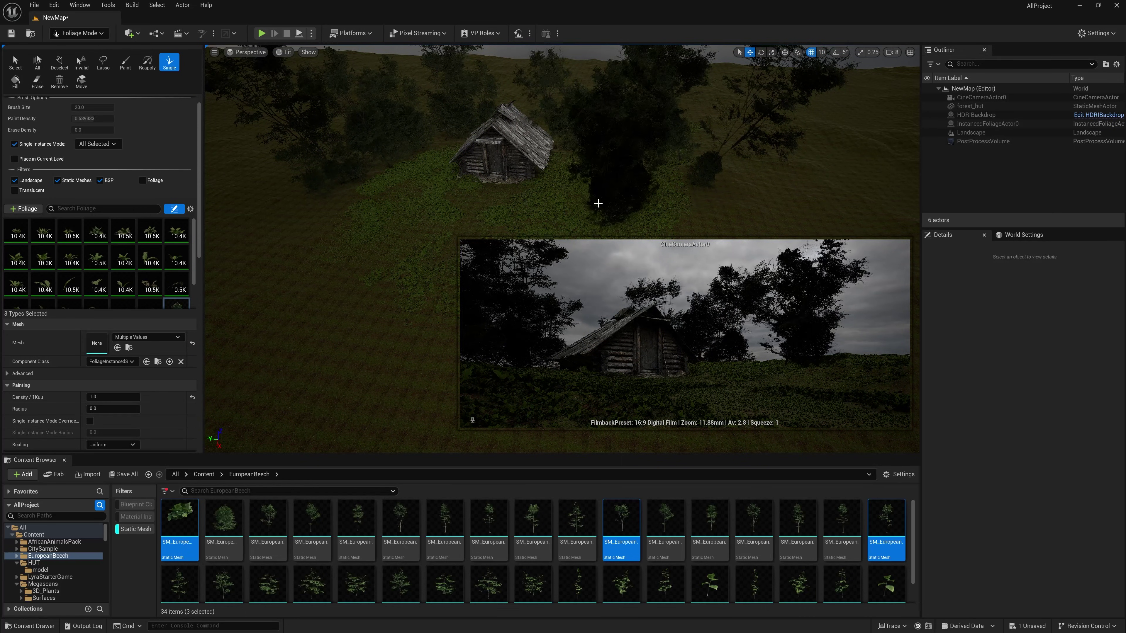
Add single beech trees around the outer edge of the planted clearing to thicken the forest beside the hut
scroll(598, 203, "up", 1)
right_click_drag(597, 203, 691, 246)
left_click(324, 284)
left_click(376, 289)
left_click(436, 248)
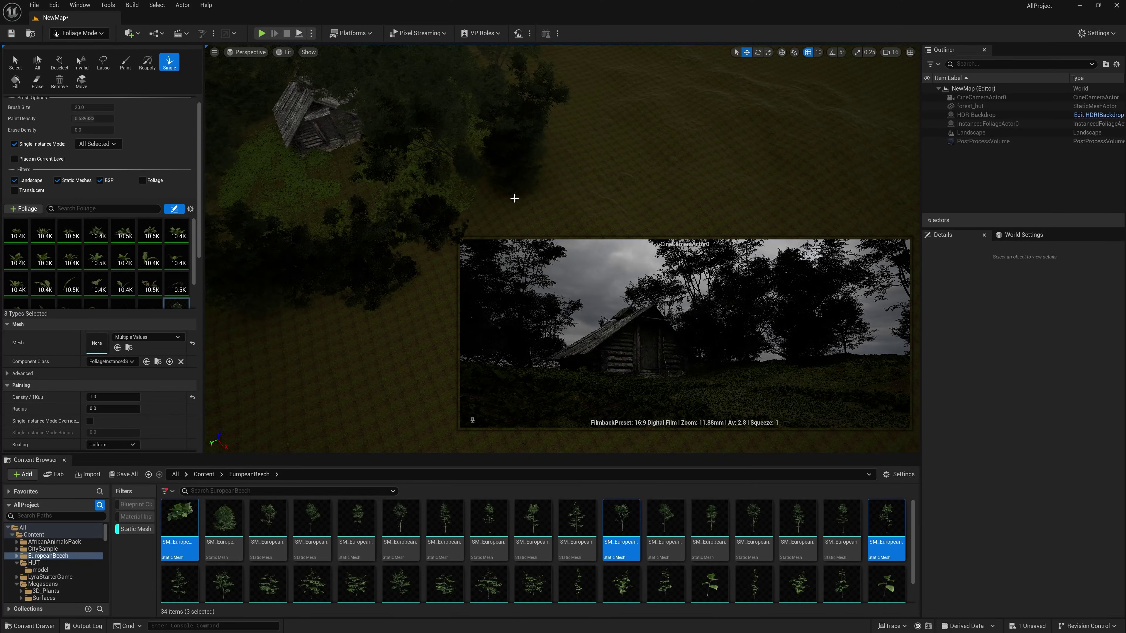
left_click(514, 198)
left_click(404, 312)
left_click(241, 339)
Scatter more single beech trees on the open slope behind the hut
right_click_drag(394, 178, 401, 219)
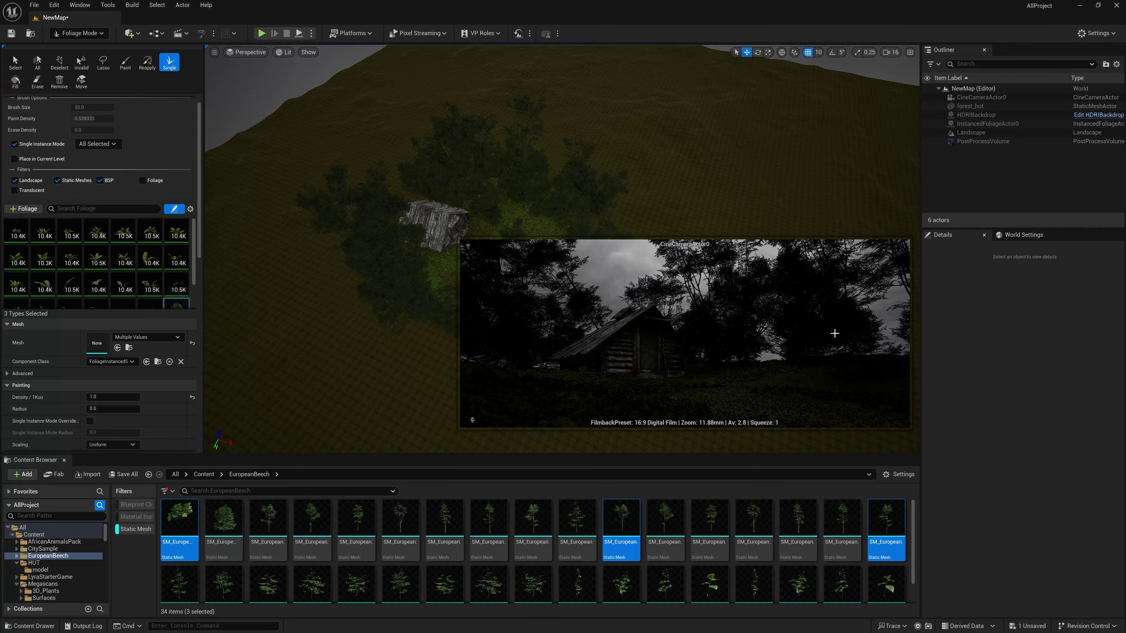
right_click_drag(493, 142, 501, 124)
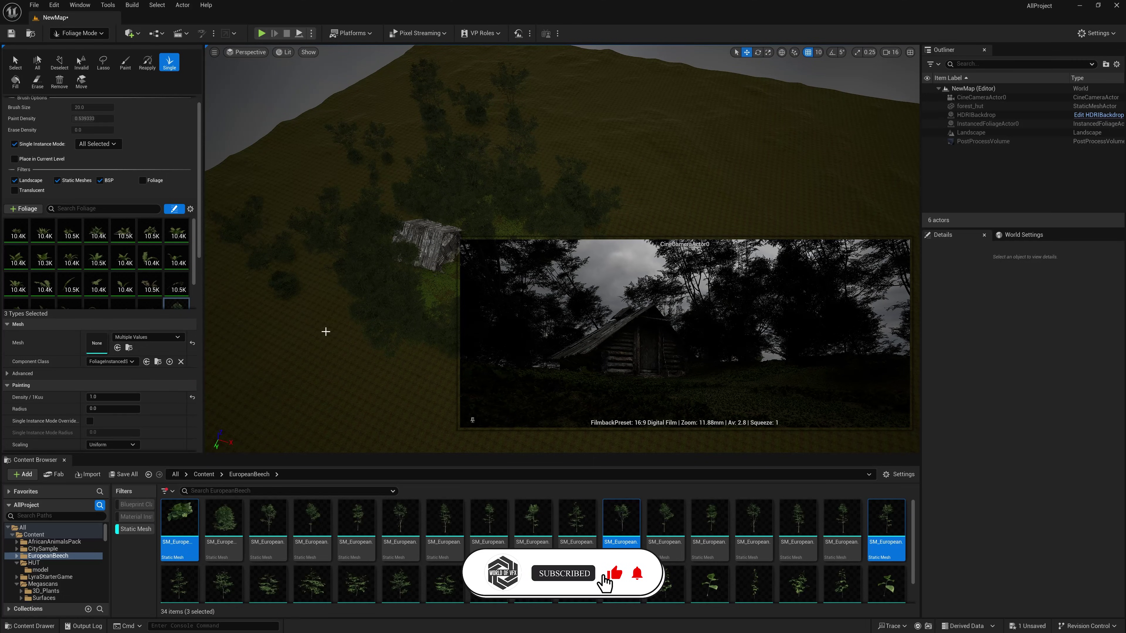
mouse_move(361, 327)
right_mouse_down()
mouse_move(399, 302)
mouse_move(367, 342)
mouse_move(362, 327)
right_mouse_up()
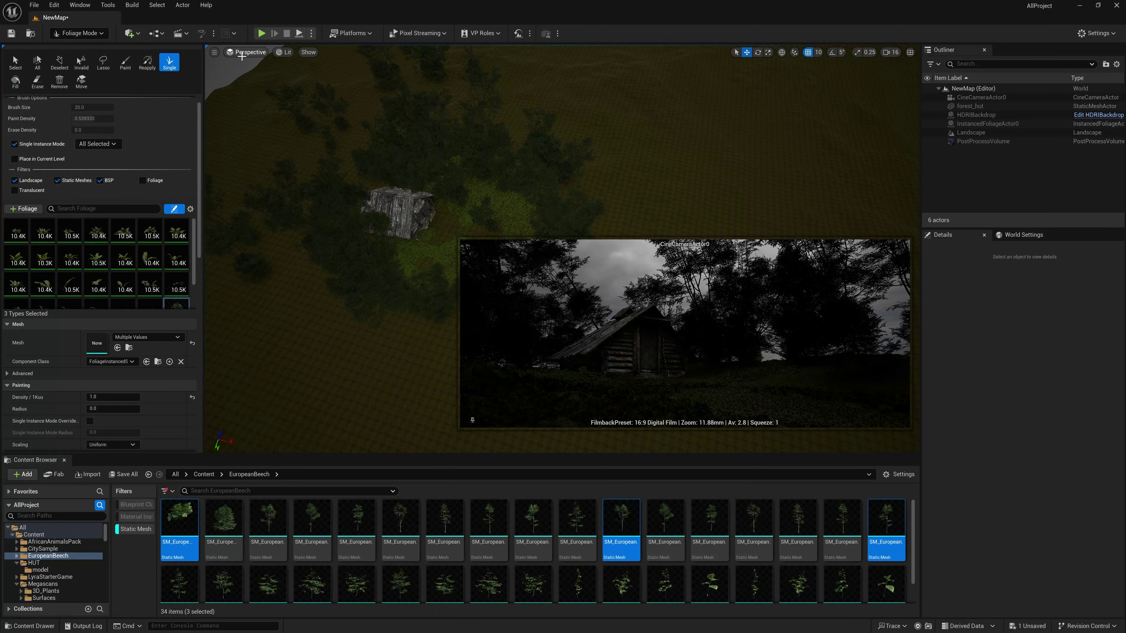
Switch the viewport to Unlit and add more beech trees around the hut with a maximum Scale X of 5
left_click(285, 52)
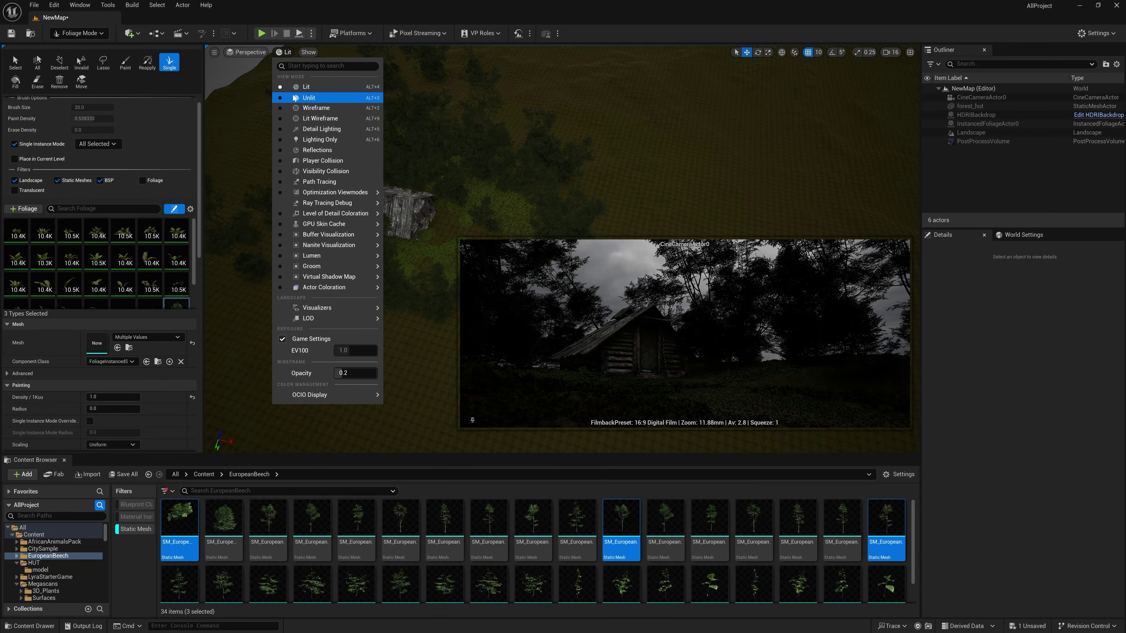
left_click(301, 94)
right_click_drag(362, 222, 438, 173)
right_click_drag(346, 173, 474, 162)
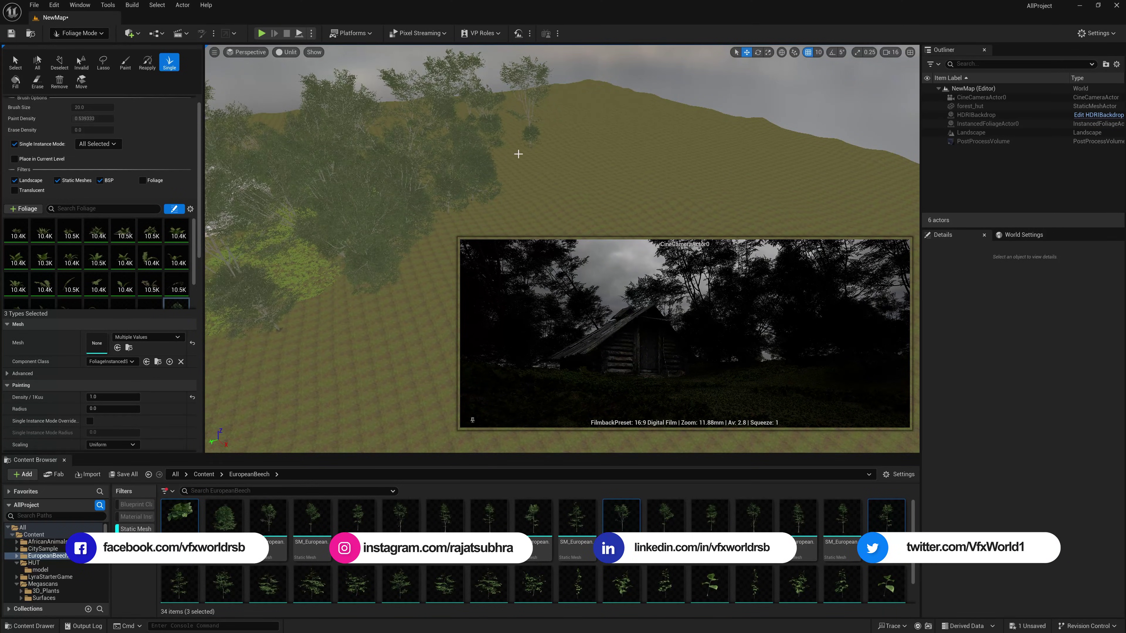
mouse_move(515, 155)
right_mouse_down()
mouse_move(513, 115)
mouse_move(514, 160)
right_mouse_up()
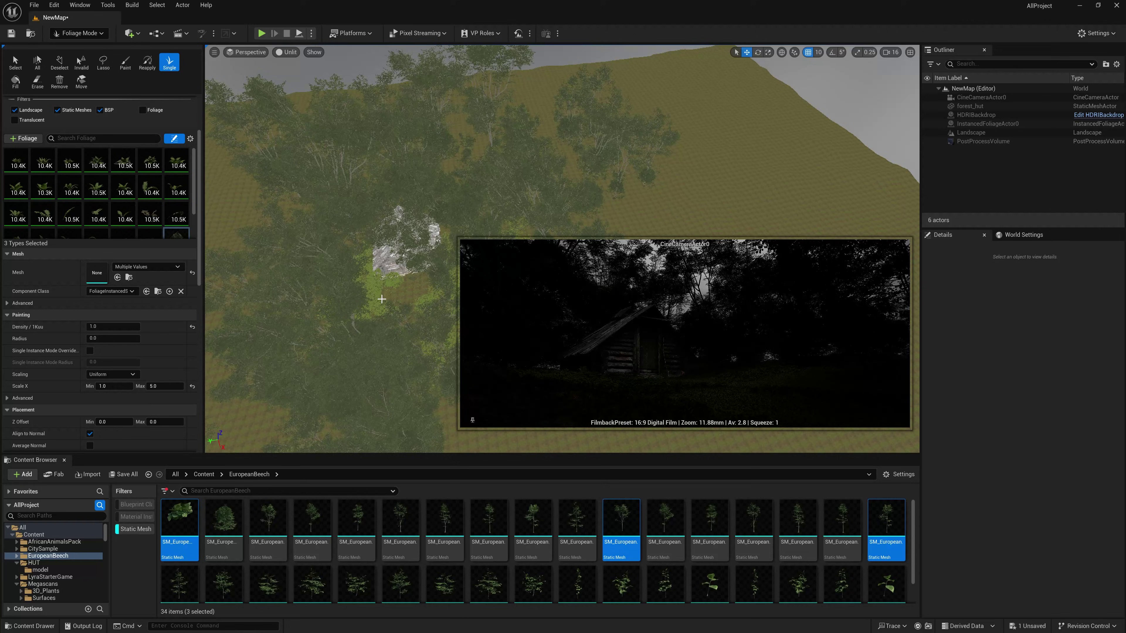
right_click_drag(382, 298, 373, 284)
Return to Selection Mode and place SM_LivingModule_1_Indoor_Merged from the ModularSciFi folder on the ground near the cine camera
left_click(79, 32)
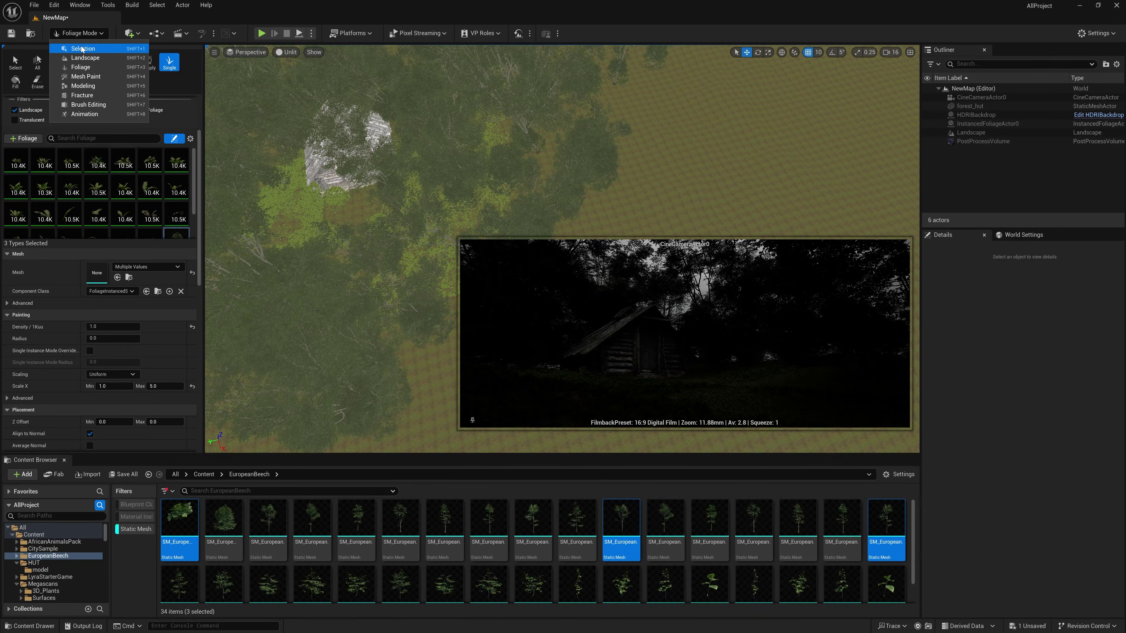
left_click(81, 49)
mouse_move(344, 201)
right_mouse_down()
mouse_move(292, 230)
mouse_move(319, 213)
mouse_move(317, 241)
mouse_move(336, 213)
right_mouse_up()
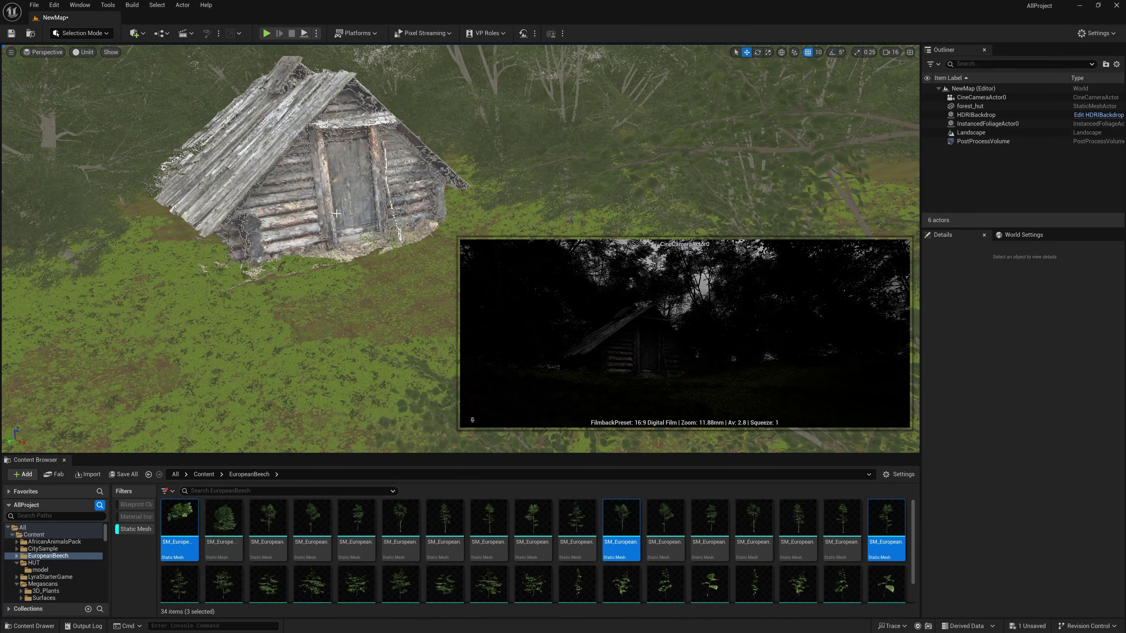
right_click_drag(373, 274, 364, 311)
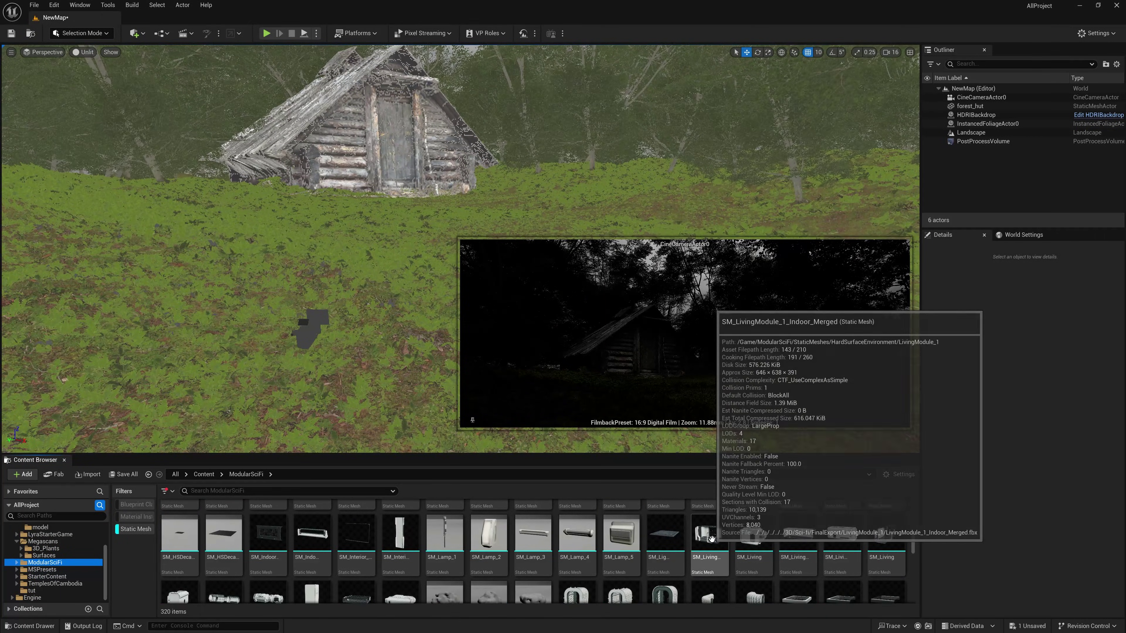
left_click_drag(710, 534, 366, 300)
left_click_drag(329, 334, 310, 377)
Rotate the living module to about 138° around Z, scale it to about 2.86 and reposition it so its opening frames the hut
right_click_drag(310, 376, 316, 375)
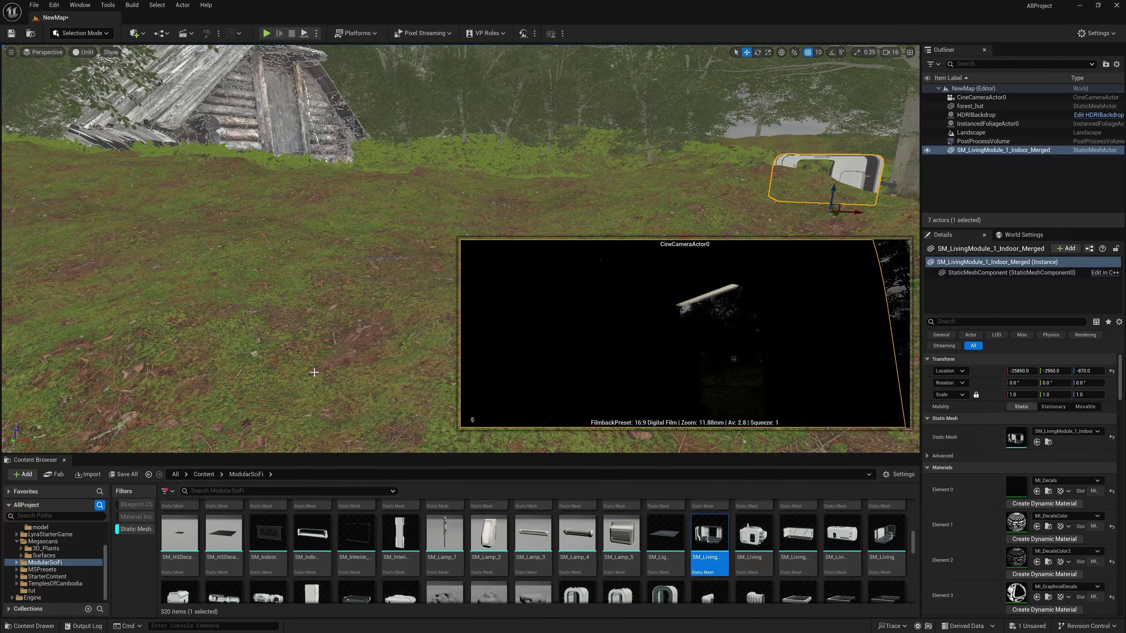
key("f")
left_click(892, 55)
left_click(803, 78)
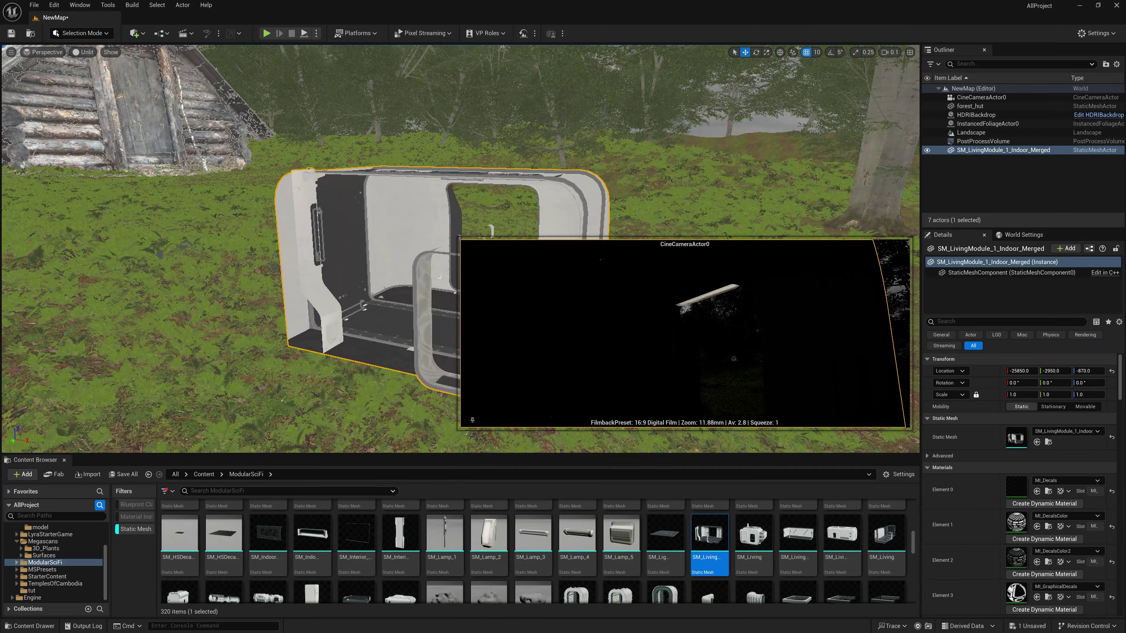
right_click_drag(620, 178, 627, 224)
mouse_move(731, 81)
right_mouse_down()
mouse_move(720, 81)
mouse_move(732, 81)
right_mouse_up()
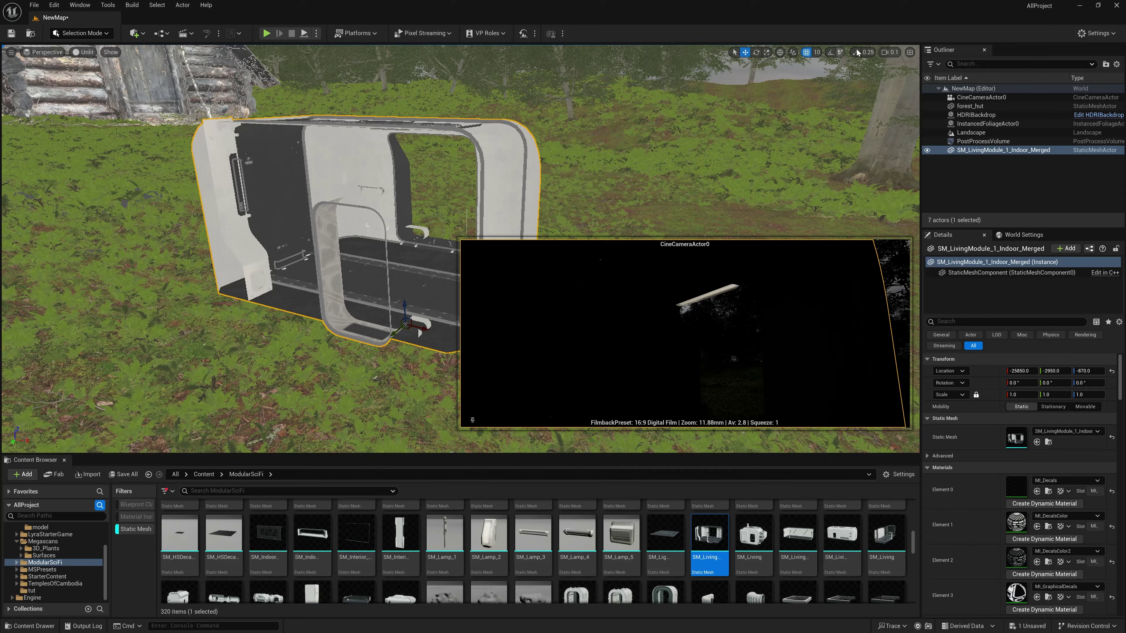
left_click(891, 52)
left_click_drag(796, 73, 821, 73)
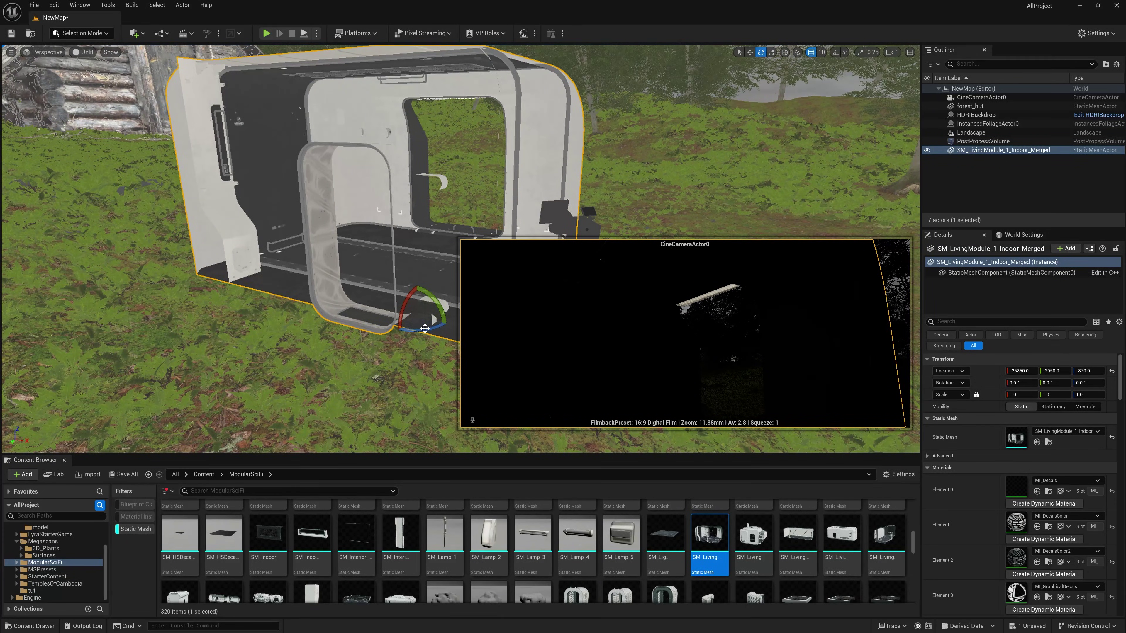
left_click_drag(1086, 382, 1103, 382)
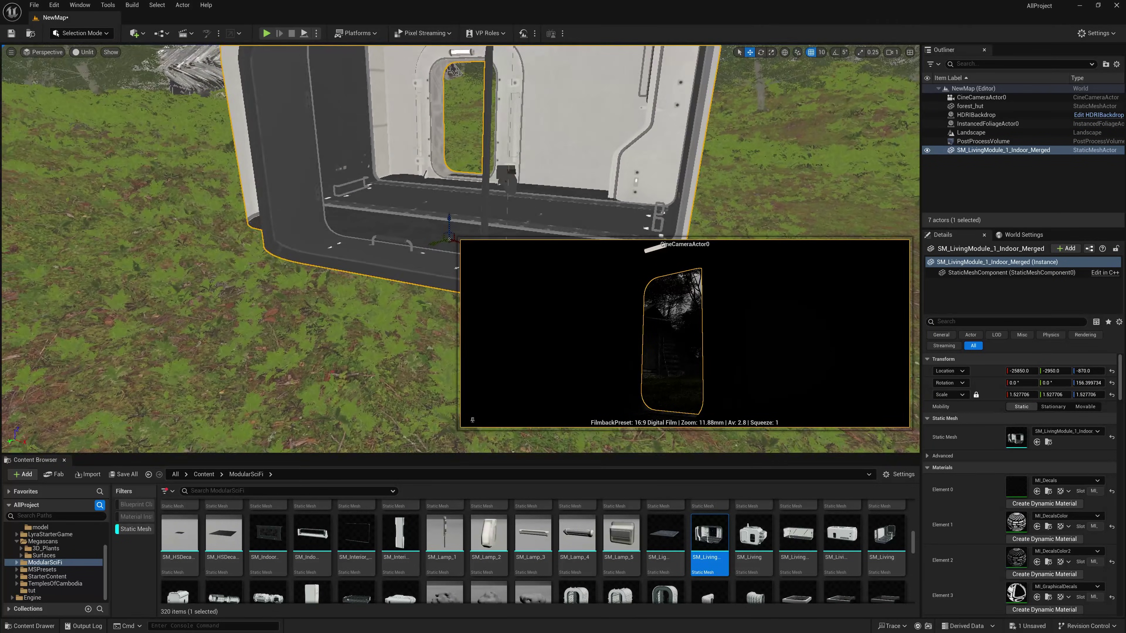
right_click_drag(399, 186, 443, 208)
left_click_drag(442, 195, 450, 248)
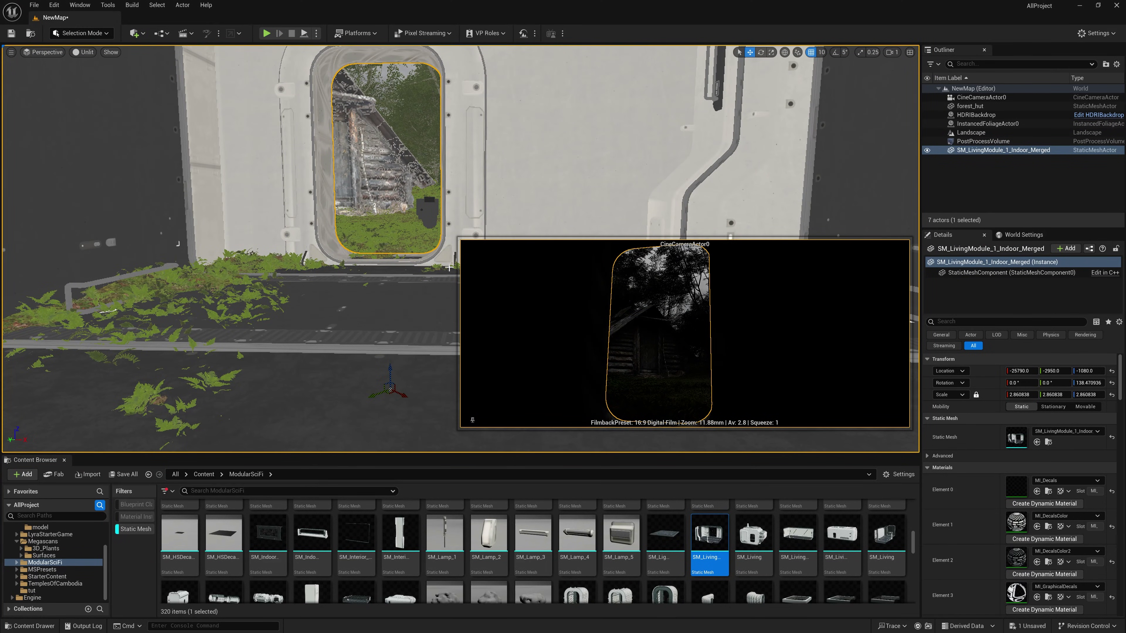
Pilot CineCameraActor0 and reframe the shot so the hut is seen through the module's opening with the module's floor edge in frame
left_click(42, 54)
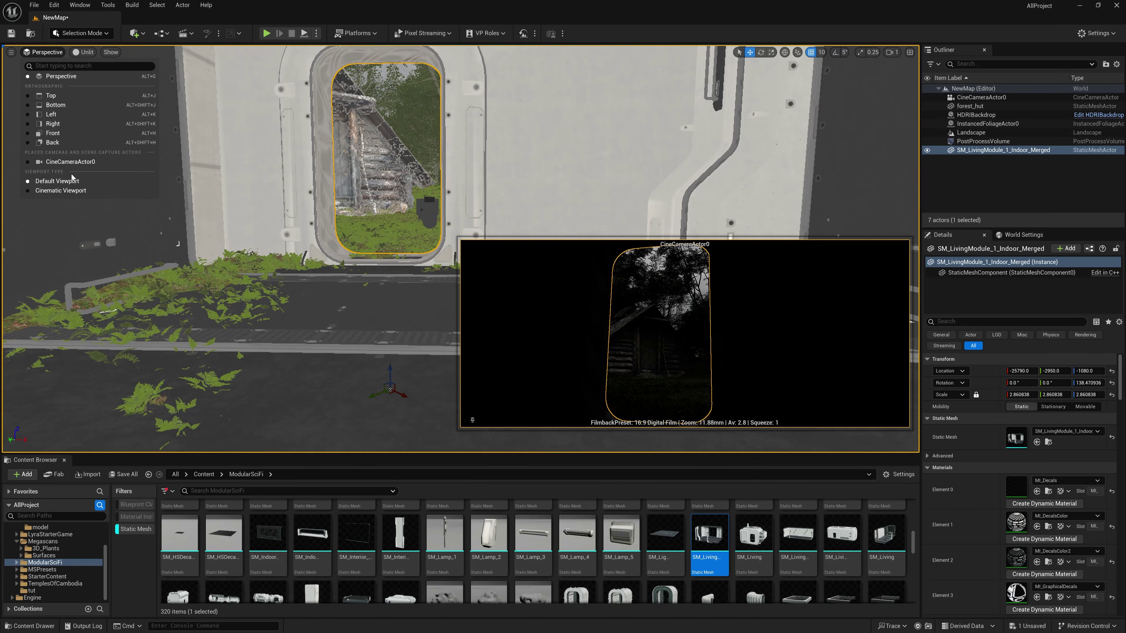
left_click(70, 161)
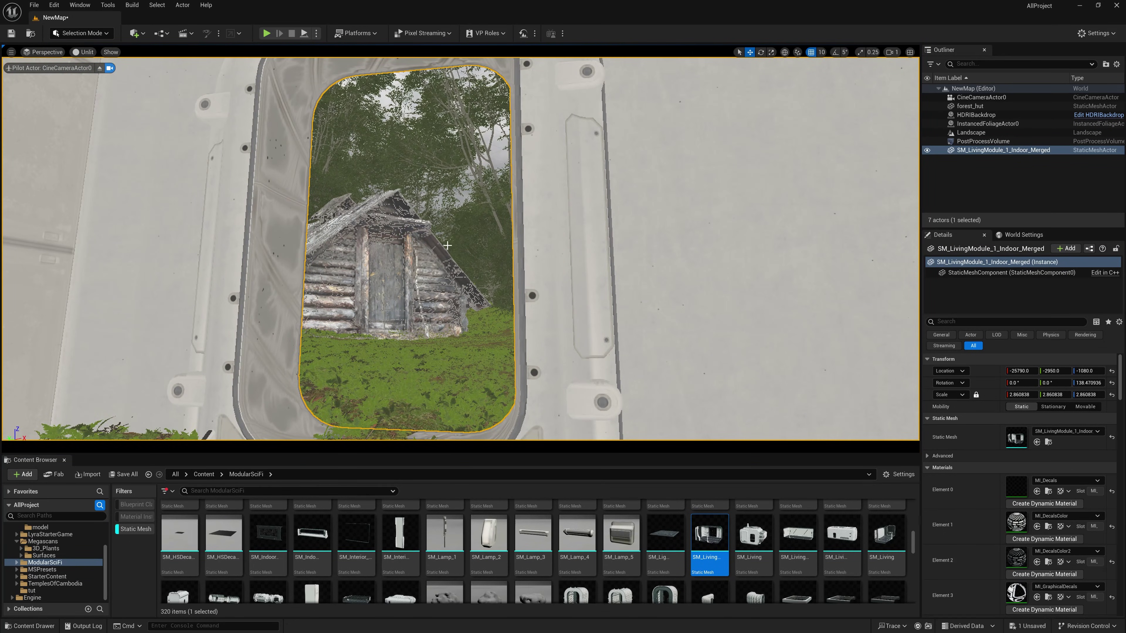
middle_click_drag(447, 245, 450, 247)
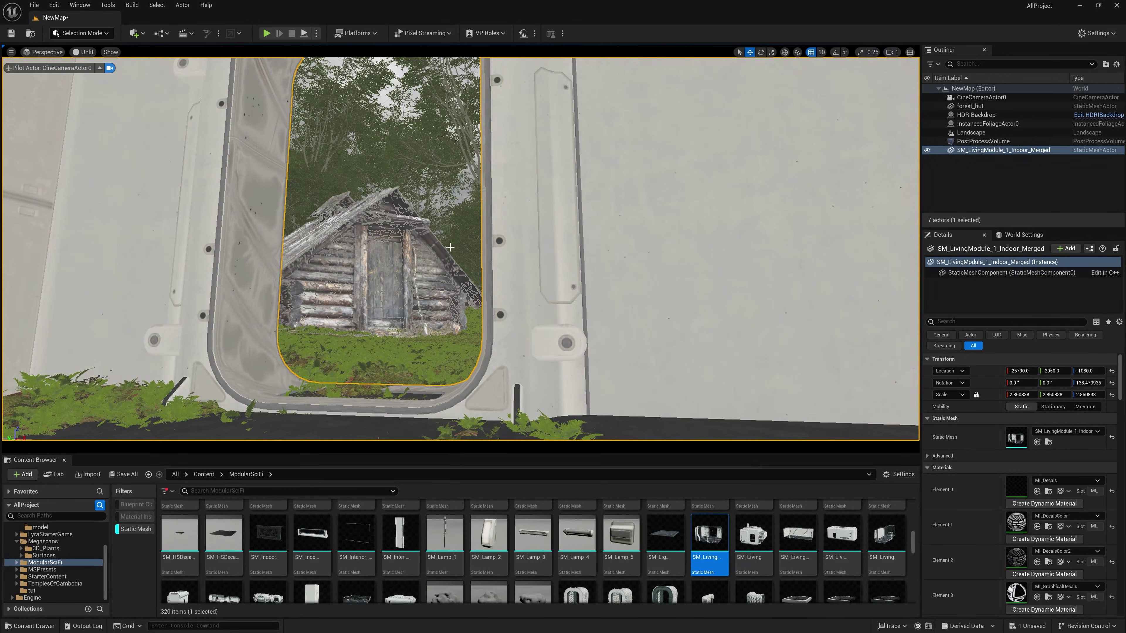
right_click_drag(449, 247, 433, 272)
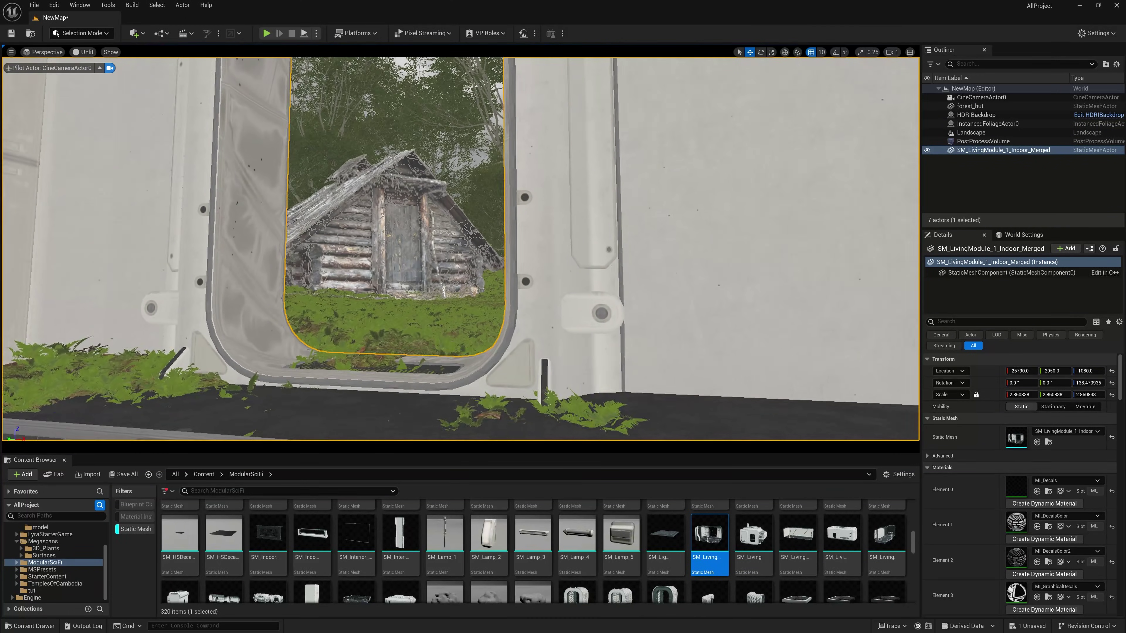
scroll(207, 362, "up", 5)
scroll(207, 361, "down", 6)
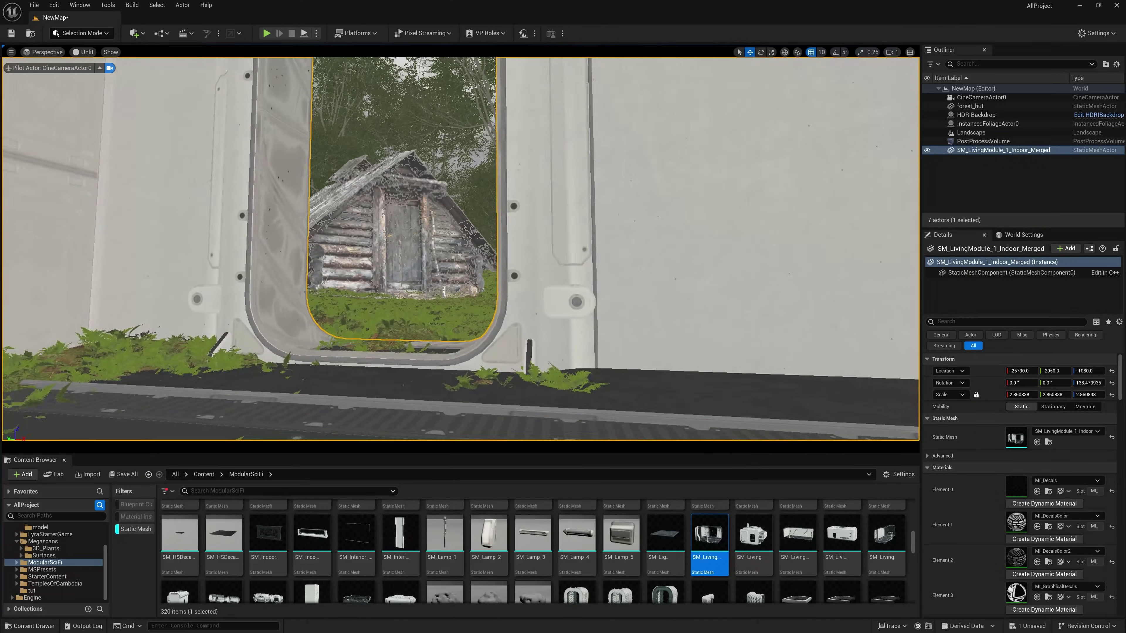
scroll(207, 361, "down", 1)
right_click_drag(207, 361, 208, 308)
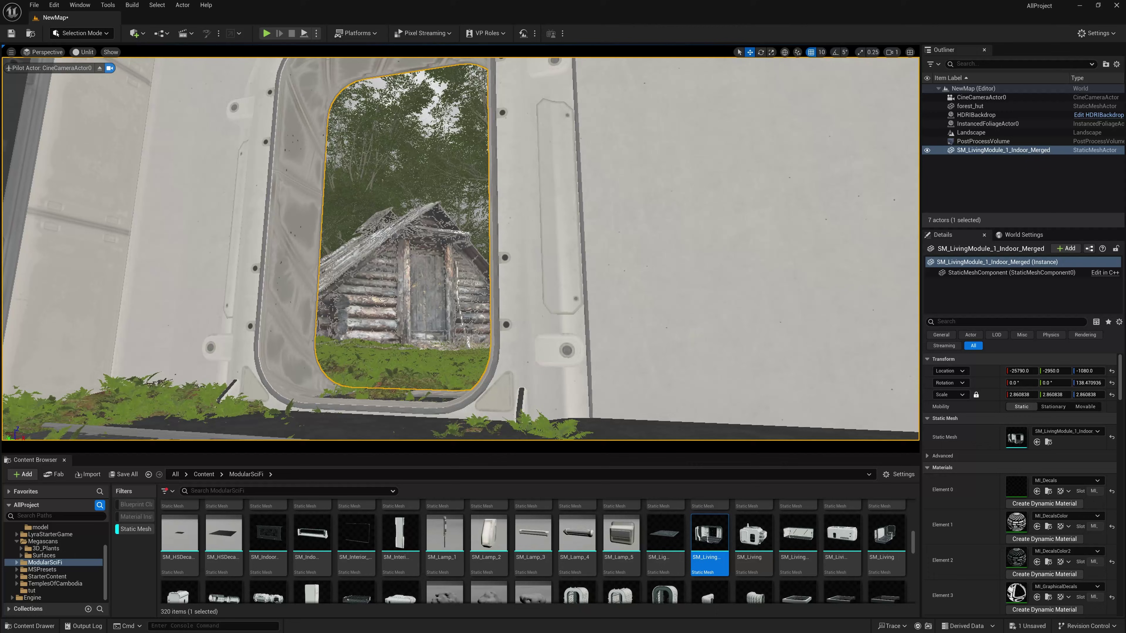
Place SM_Lamp_1 from the ModularSciFi folder on the ground beside the module's opening
left_click_drag(444, 535, 222, 343)
key("e")
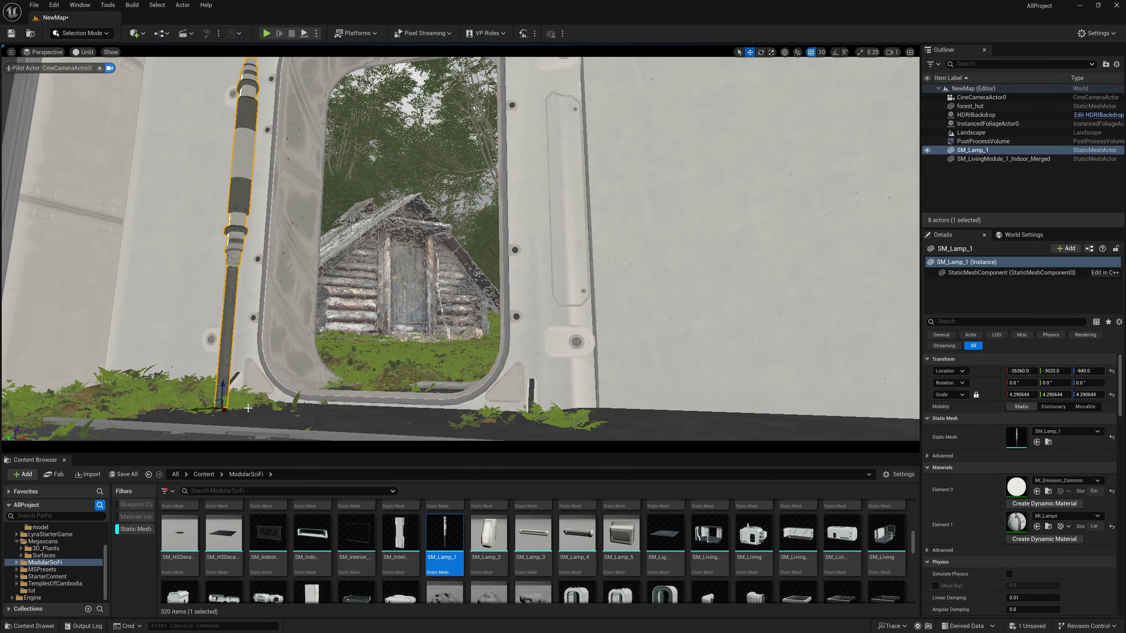
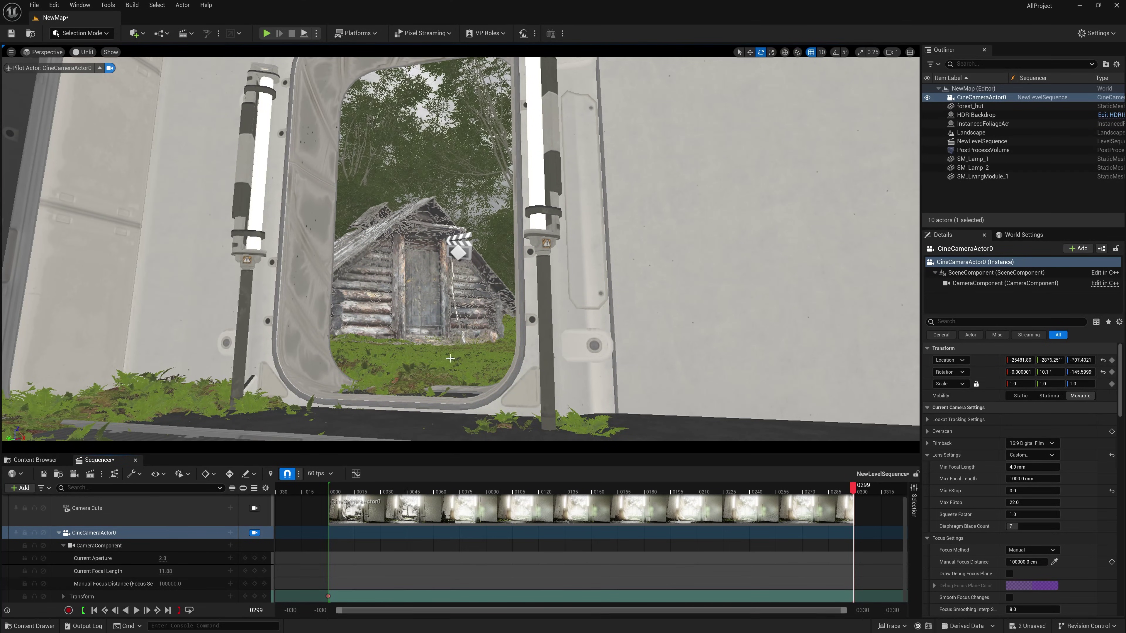
Fly the piloted cine camera through the opening to frame the whole hut and key its Transform at frame 299
key("w")
mouse_move(450, 358)
right_mouse_down()
mouse_move(463, 358)
mouse_move(443, 356)
right_mouse_up()
key("q")
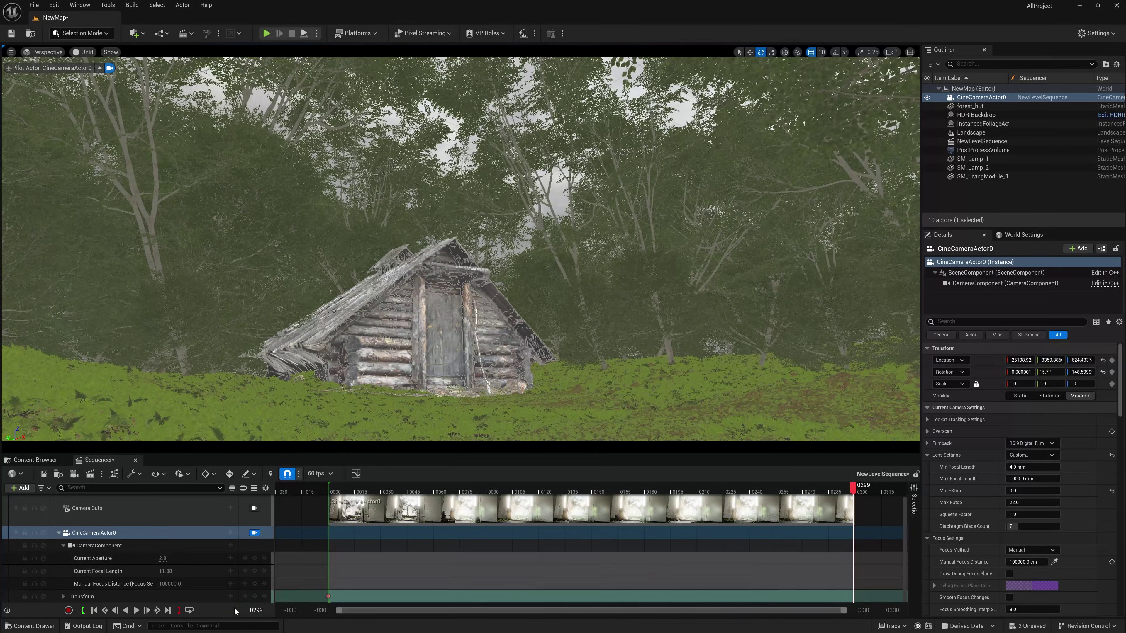
left_click(254, 596)
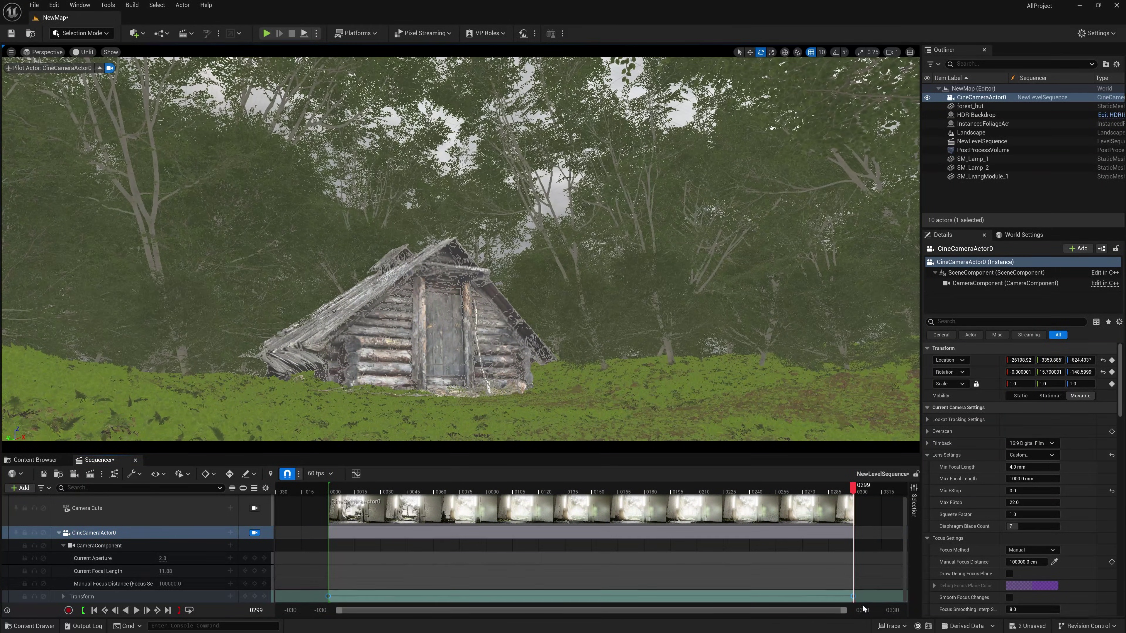
right_click(853, 596)
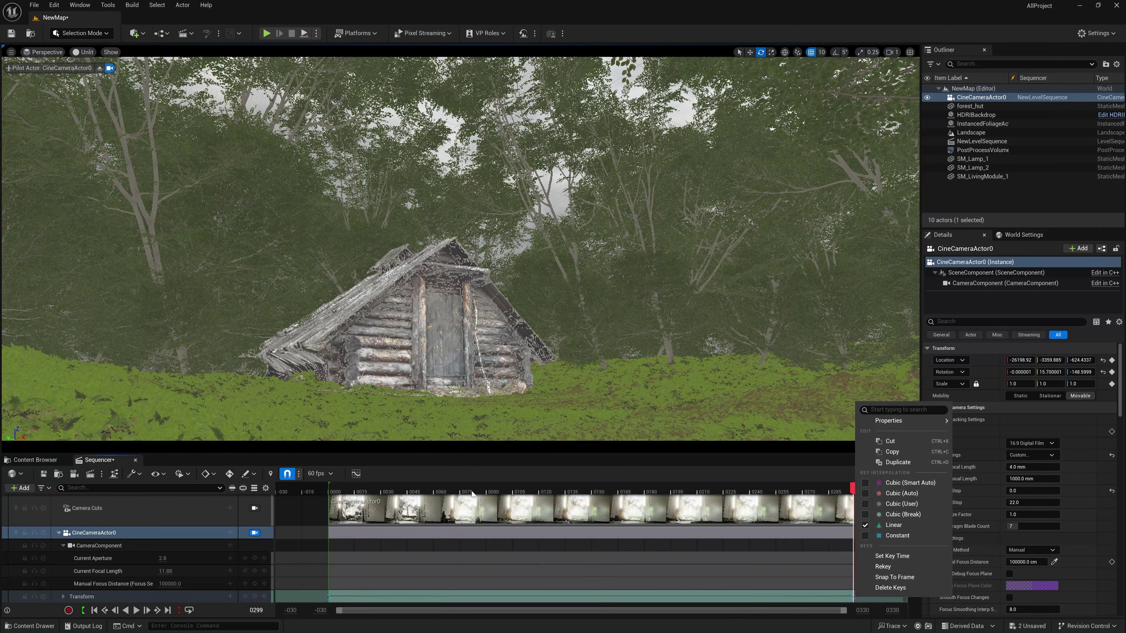
left_click(563, 482)
Preview the camera move by playing the sequence, then return the playhead to frame 6
left_click_drag(554, 492, 394, 508)
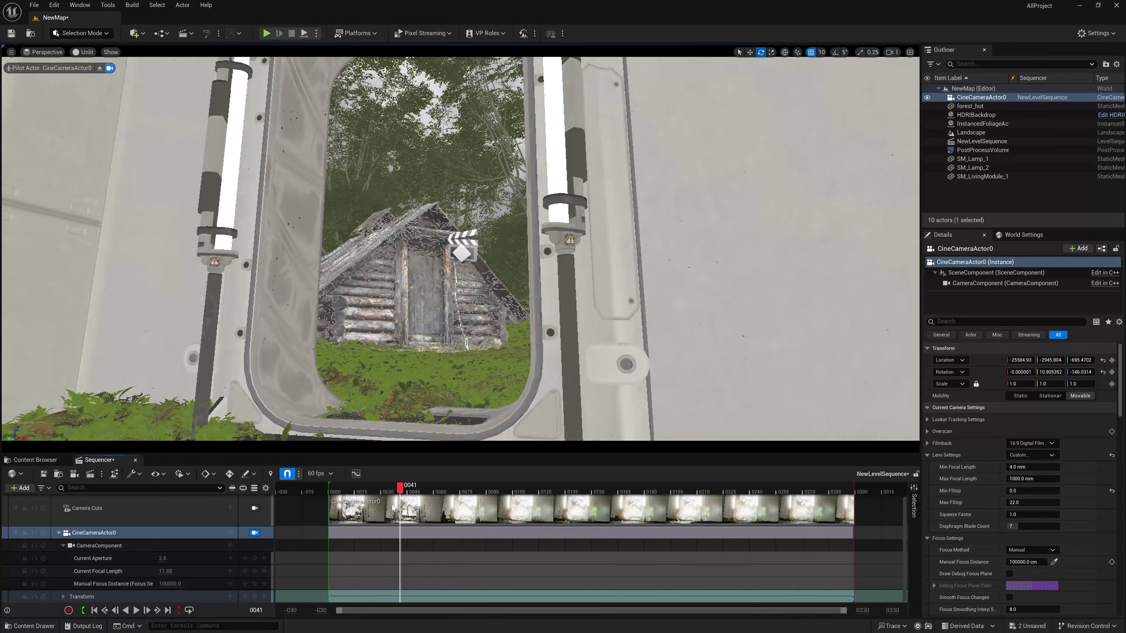
key("space")
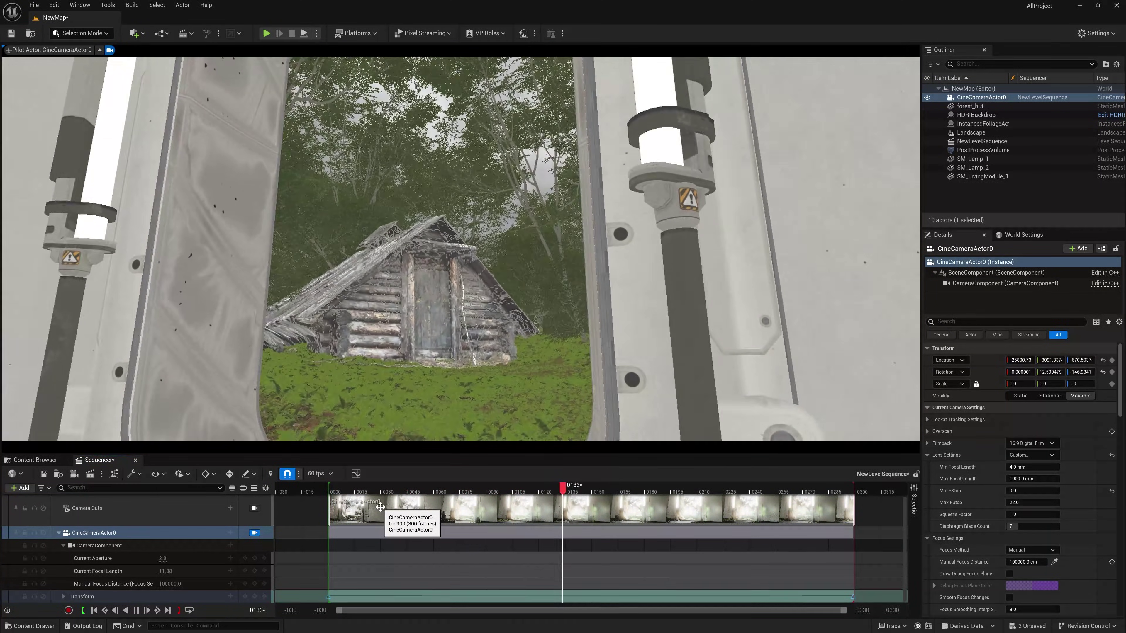
left_click_drag(390, 491, 339, 492)
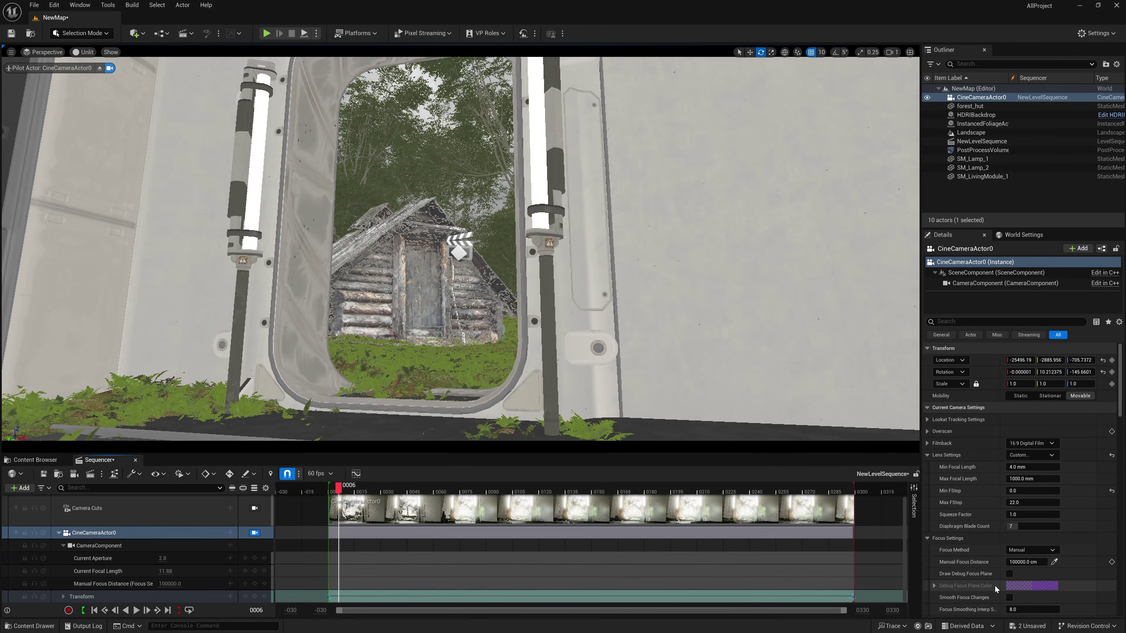
Turn on Draw Debug Focus Plane and set the camera's Manual Focus Distance to about 16087 cm so the plane meets the hut
left_click(1009, 574)
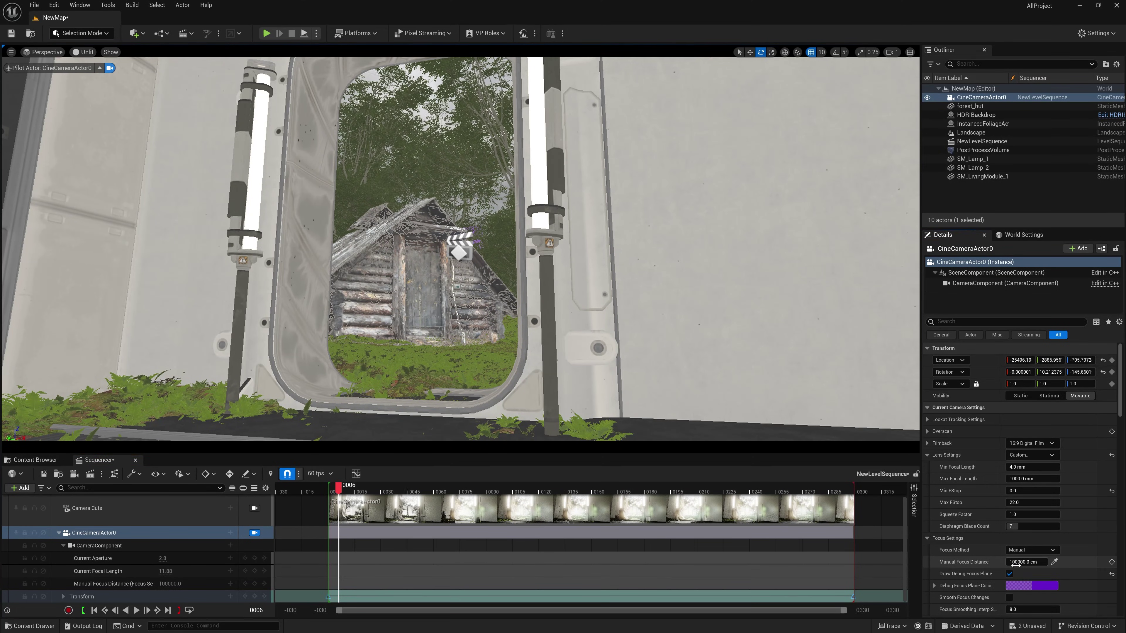
left_click_drag(1021, 562, 1001, 563)
scroll(972, 571, "down", 3)
scroll(973, 571, "down", 1)
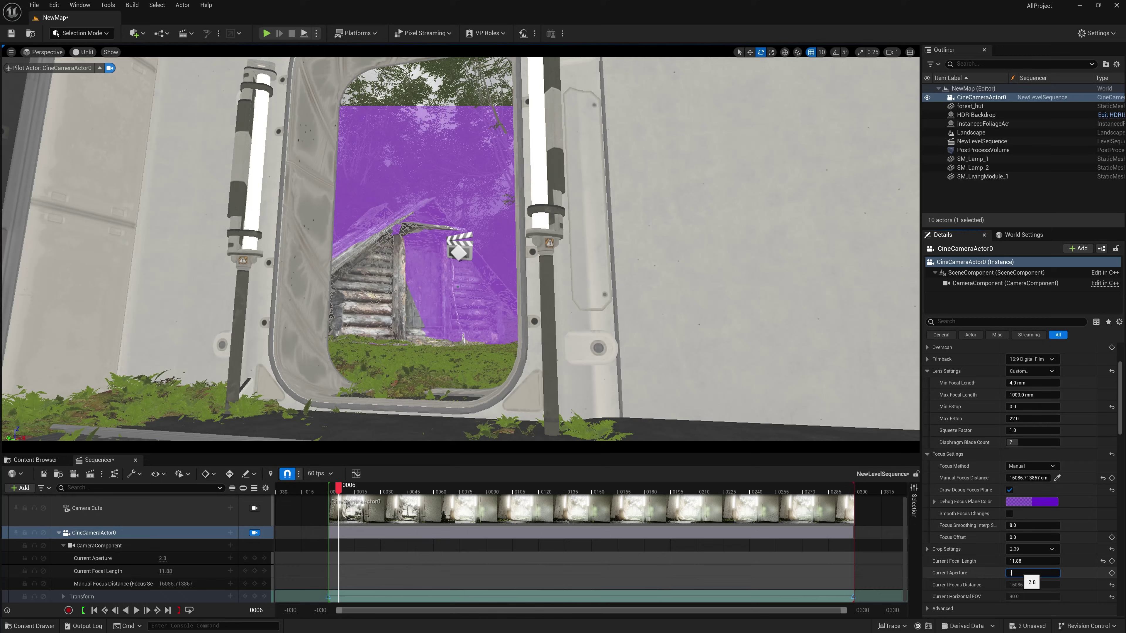
Set the camera's Current Aperture to 0.2, view it in Lit mode without the debug focus plane and check the shot at frame 252
left_click(76, 52)
left_click(102, 87)
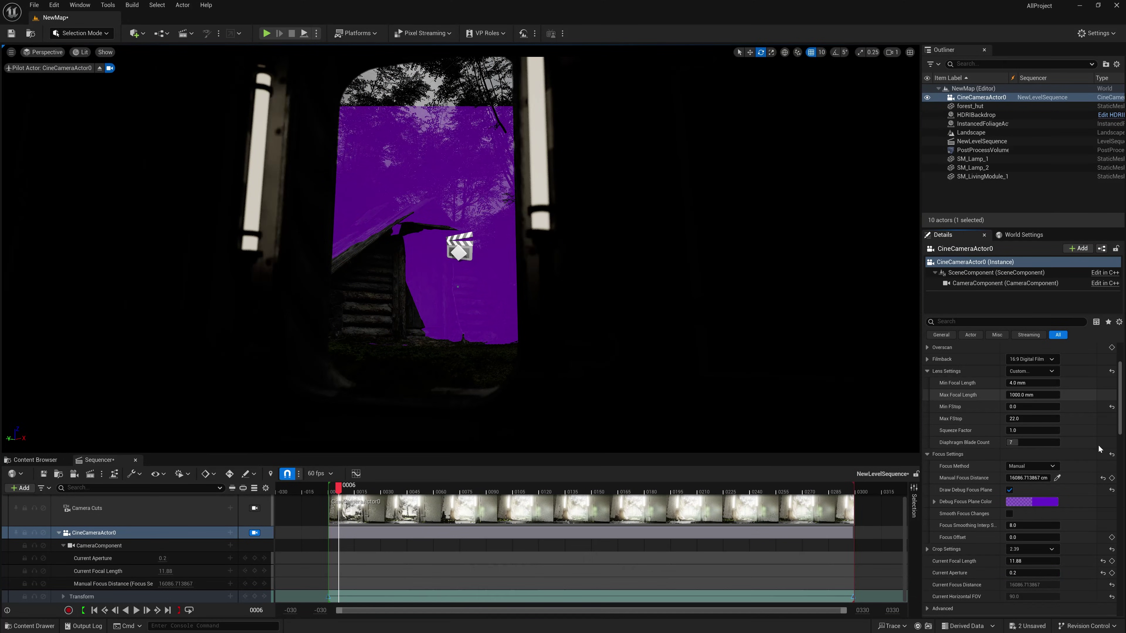
left_click(1009, 490)
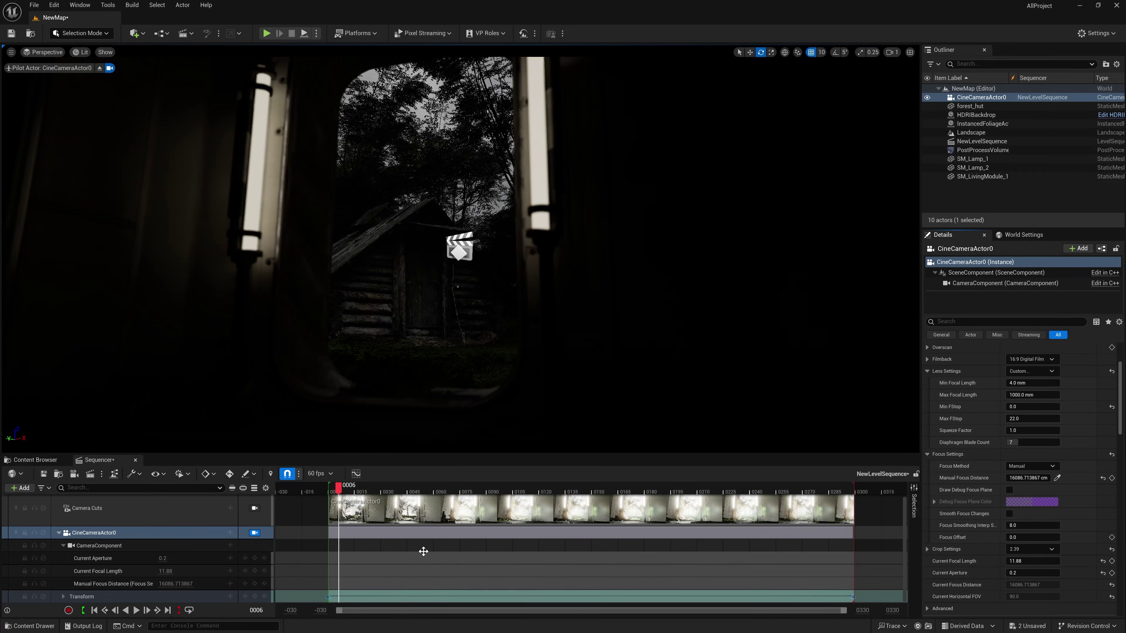
left_click_drag(339, 486, 770, 478)
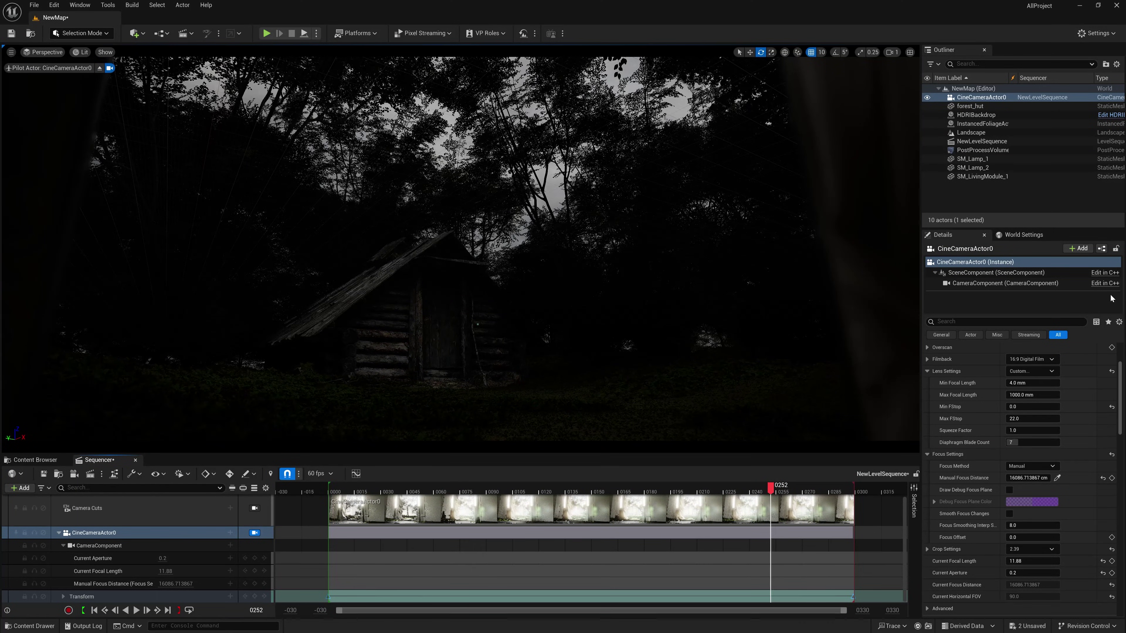
Save the level and add an Exponential Height Fog to the scene
left_click(1005, 205)
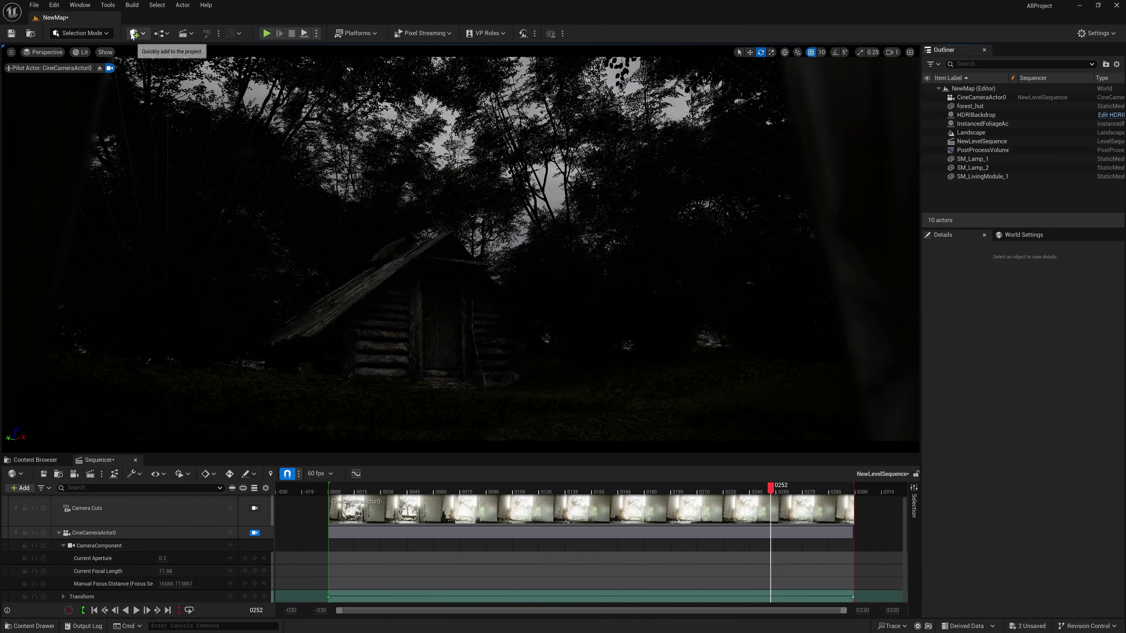
left_click(12, 35)
left_click(134, 33)
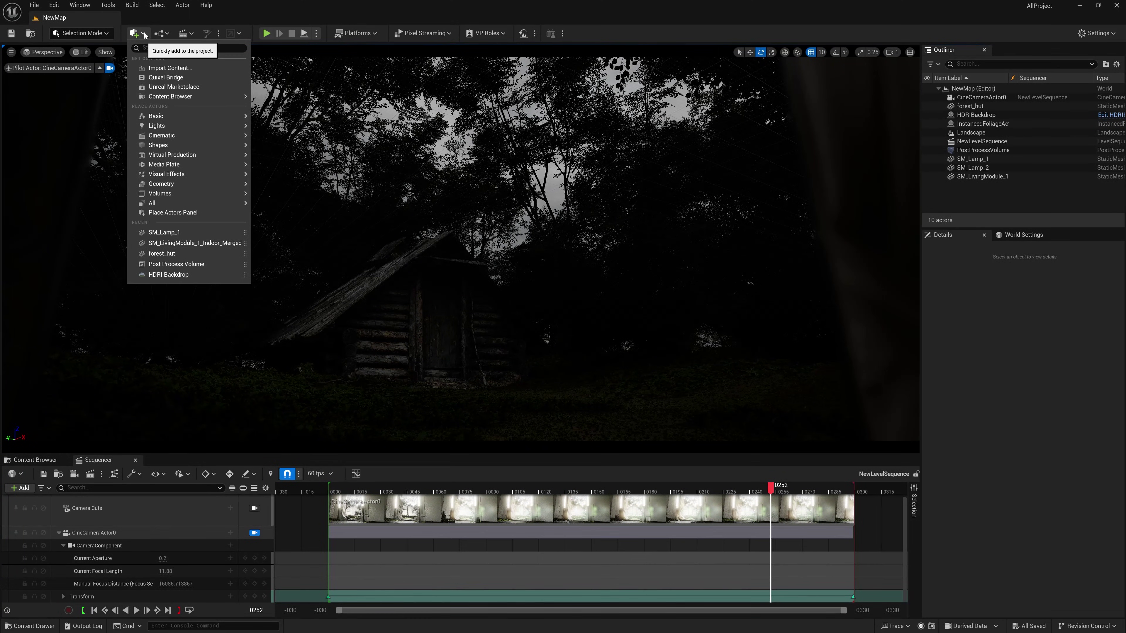
mouse_move(195, 177)
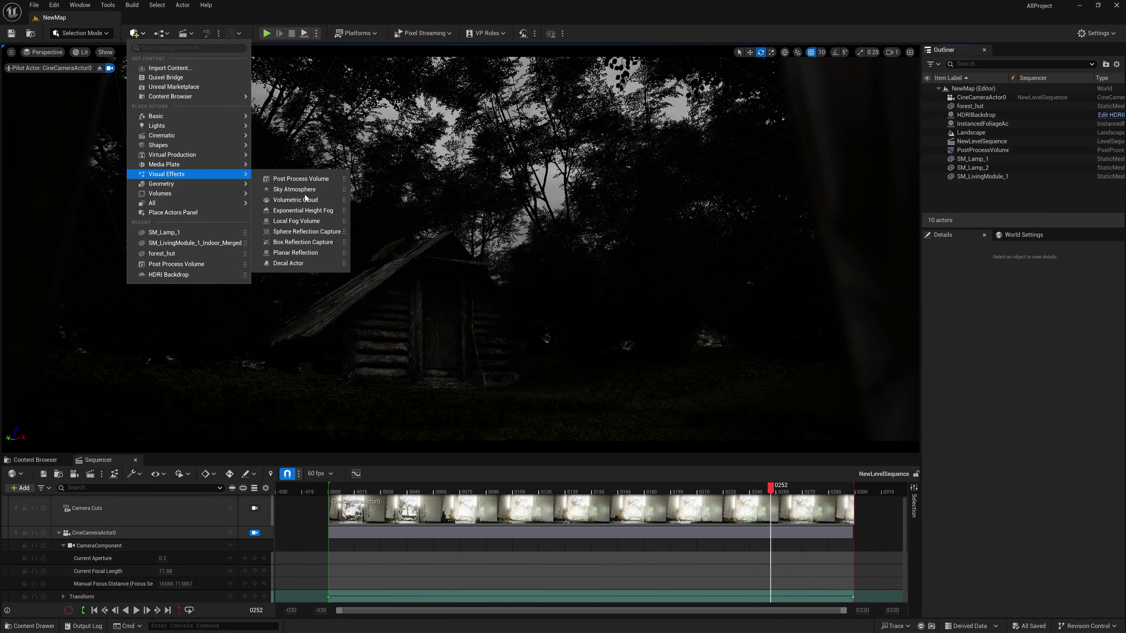
left_click(299, 210)
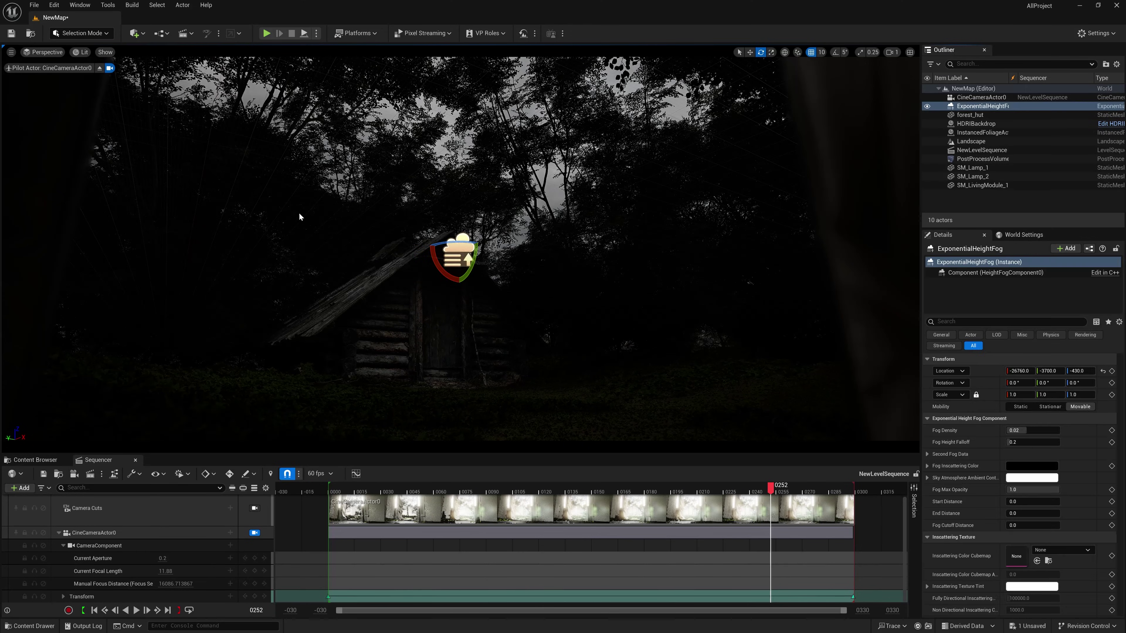
Set the height fog's Fog Density to 0.8 and enable Volumetric Fog
left_click(1021, 430)
type("0.8")
key("Return")
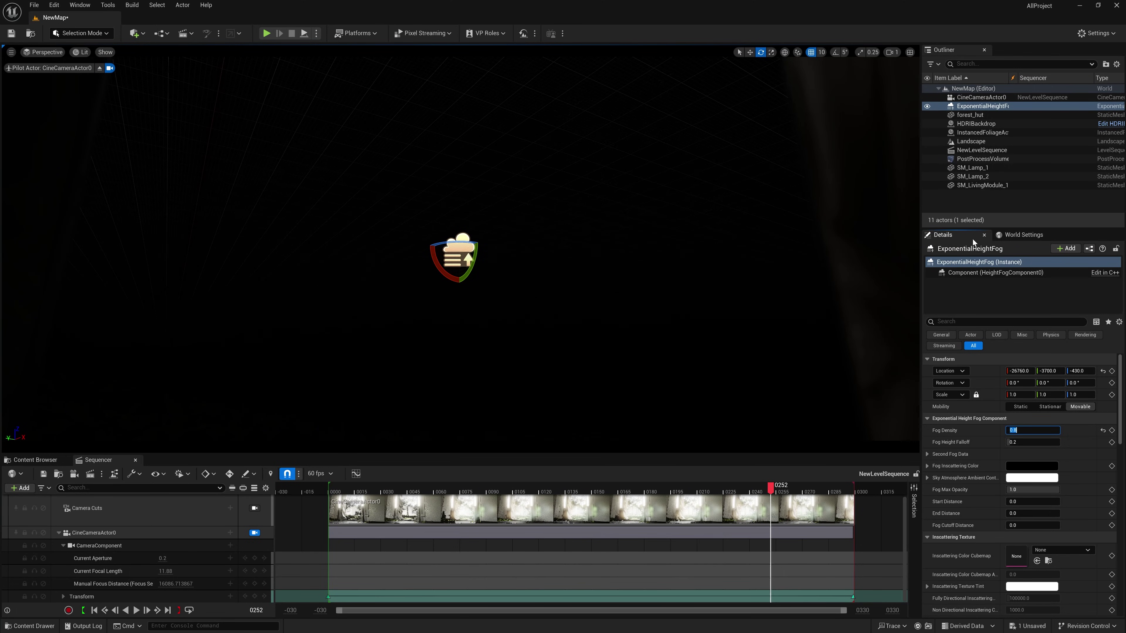
scroll(957, 477, "down", 5)
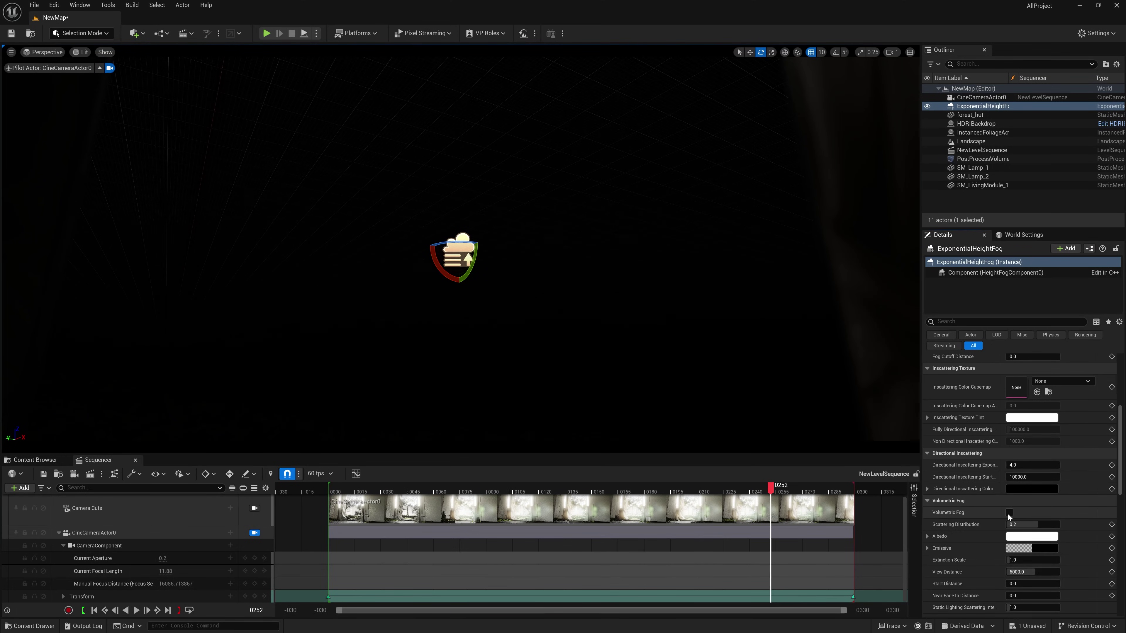
left_click(1009, 513)
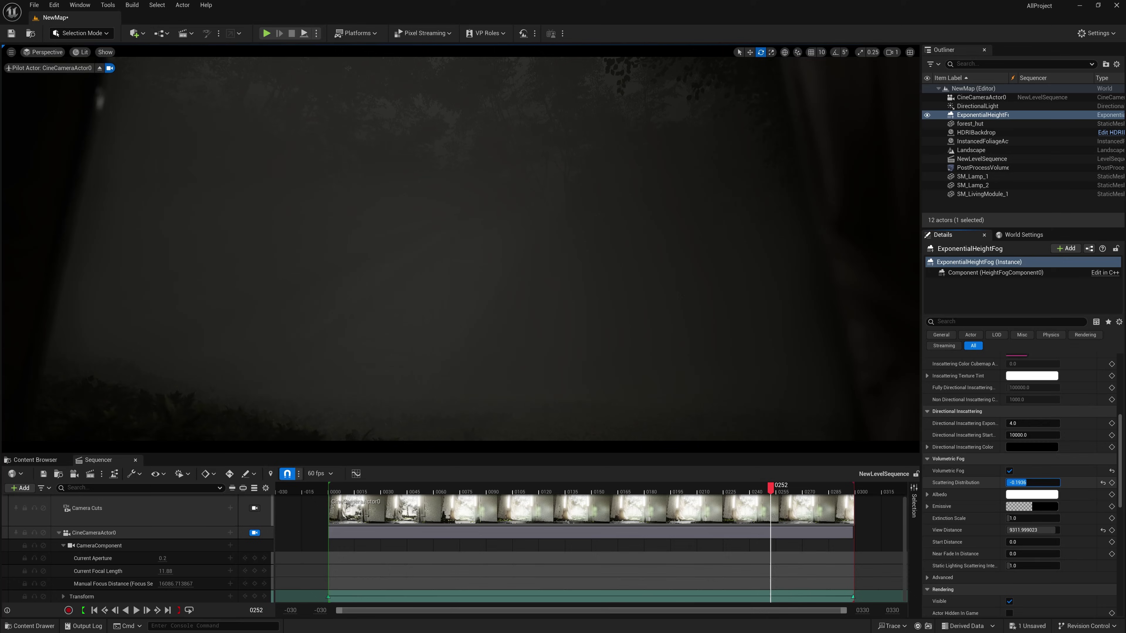
Set the volumetric fog's Scattering Distribution to about -0.17, Start Distance to 5000 and Near Fade In Distance to about 469, and check frame 223
scroll(1008, 531, "down", 2)
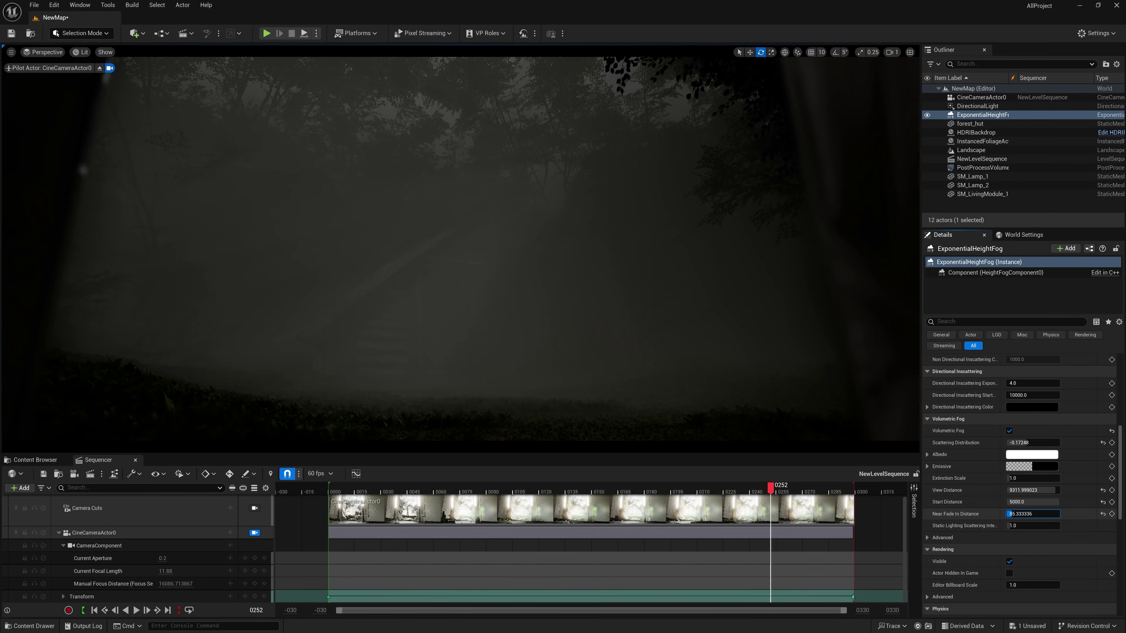
key("Return")
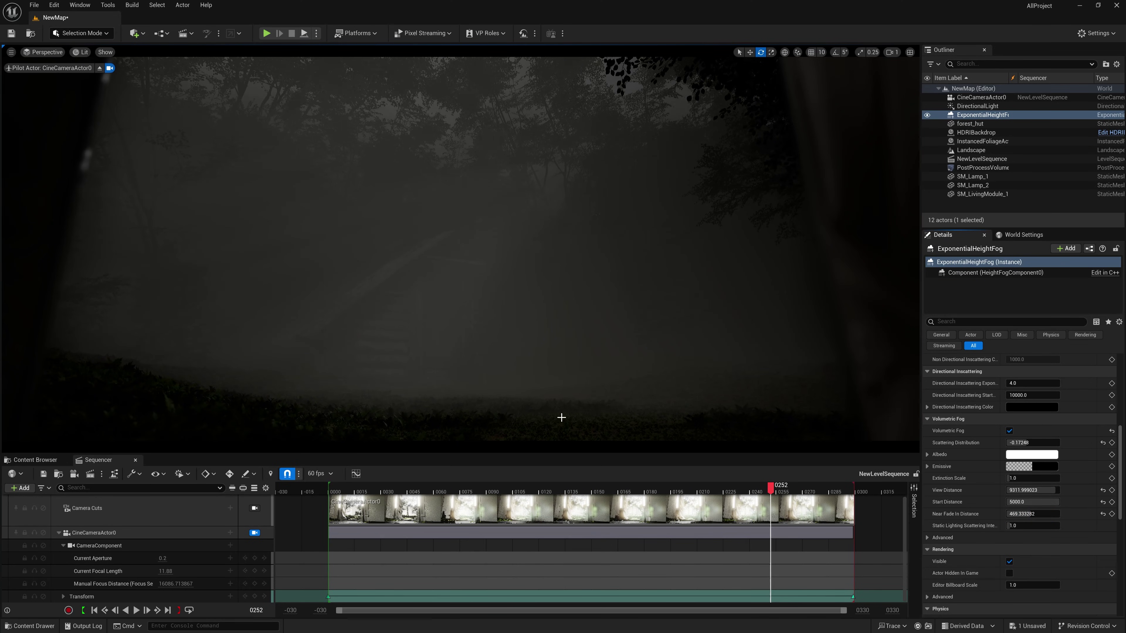
left_click_drag(565, 489, 721, 490)
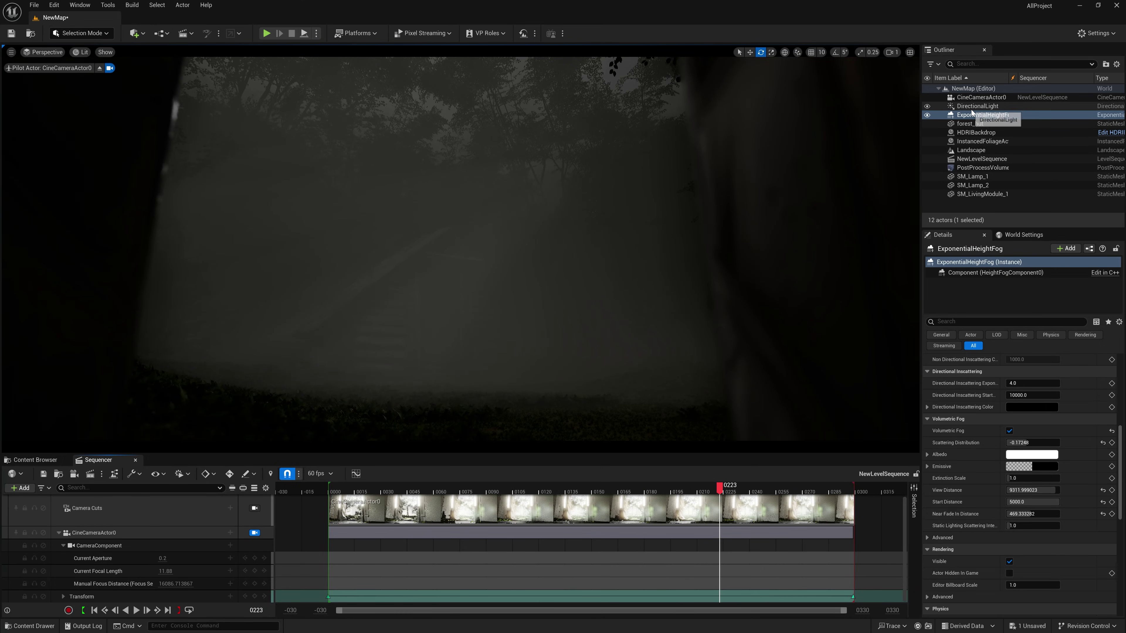
Raise the Exposure Compensation of the PostProcessVolume to brighten the foggy shot
left_click(969, 204)
left_click(980, 166)
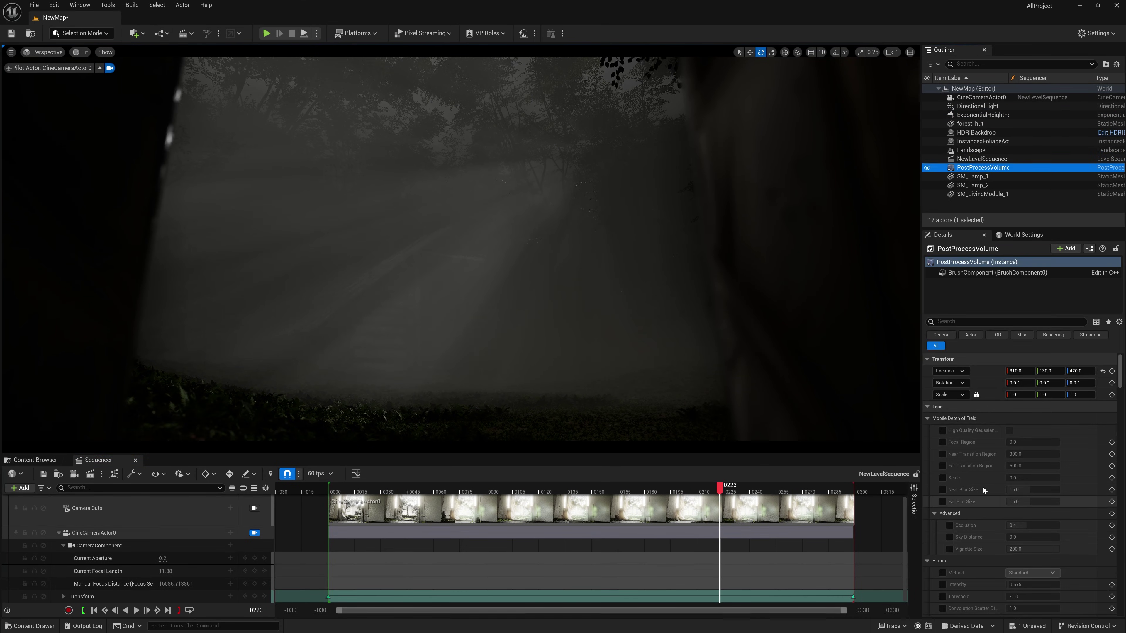
scroll(982, 482, "down", 3)
scroll(982, 483, "down", 5)
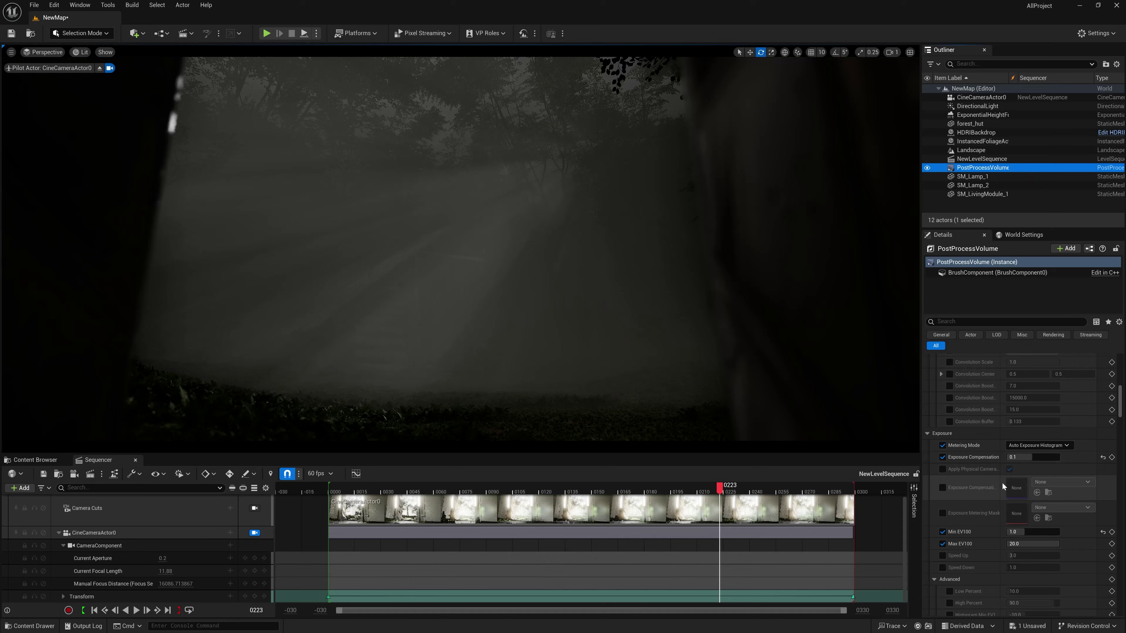
left_click(1033, 457)
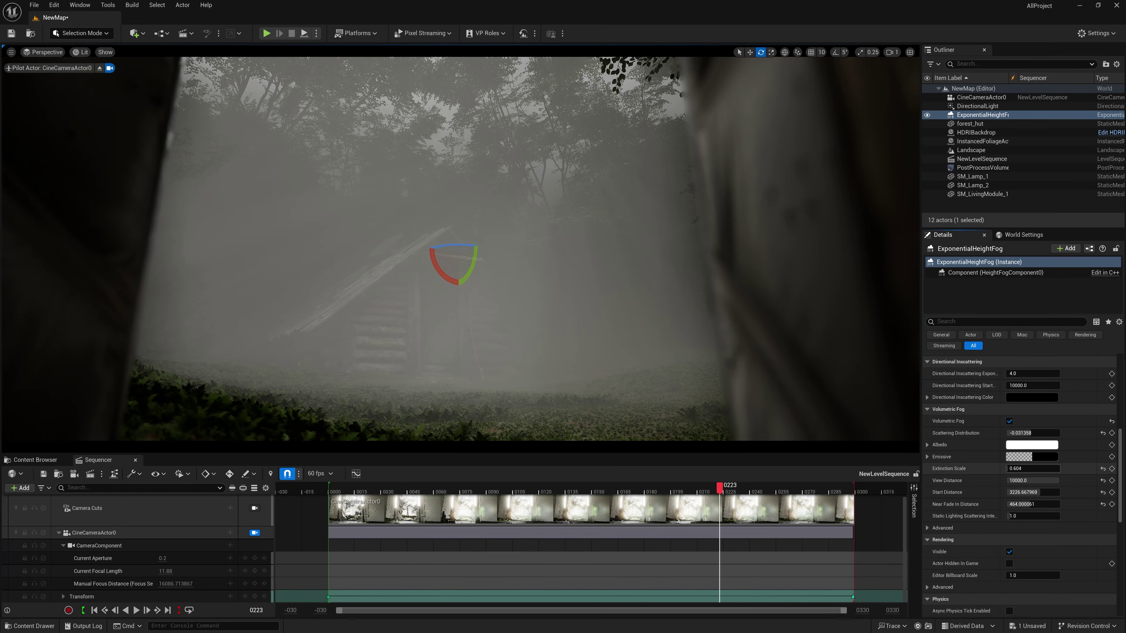
Reduce the height fog's Extinction Scale to about 0.44, lower its Scattering Distribution to about -0.5 and adjust the Fog Height Falloff
left_click_drag(1032, 468, 1025, 433)
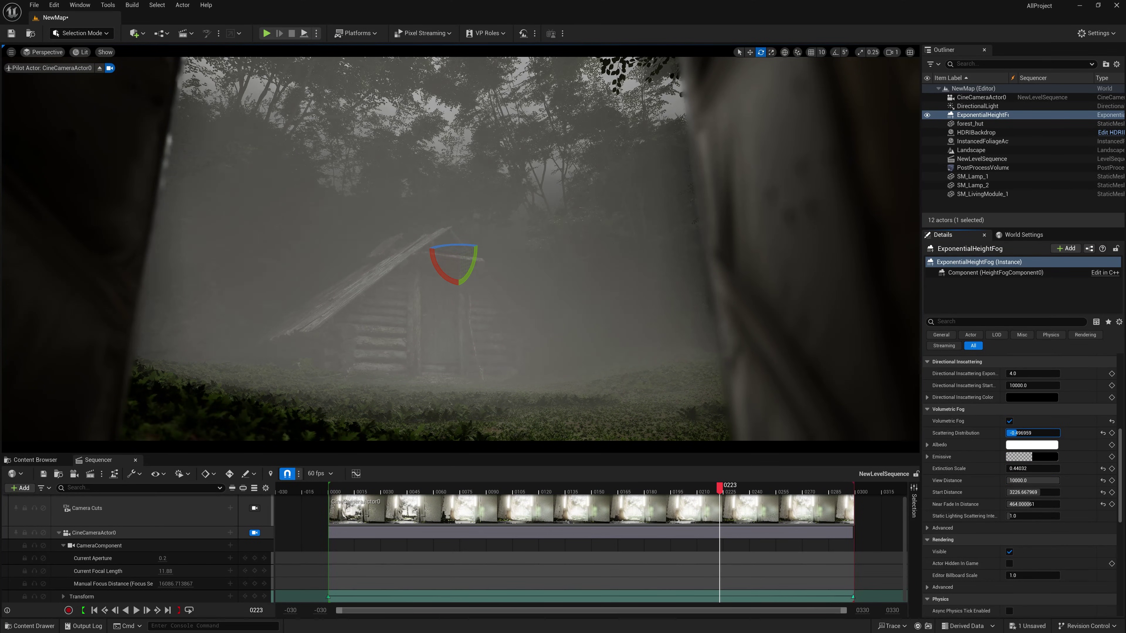
scroll(953, 439, "up", 10)
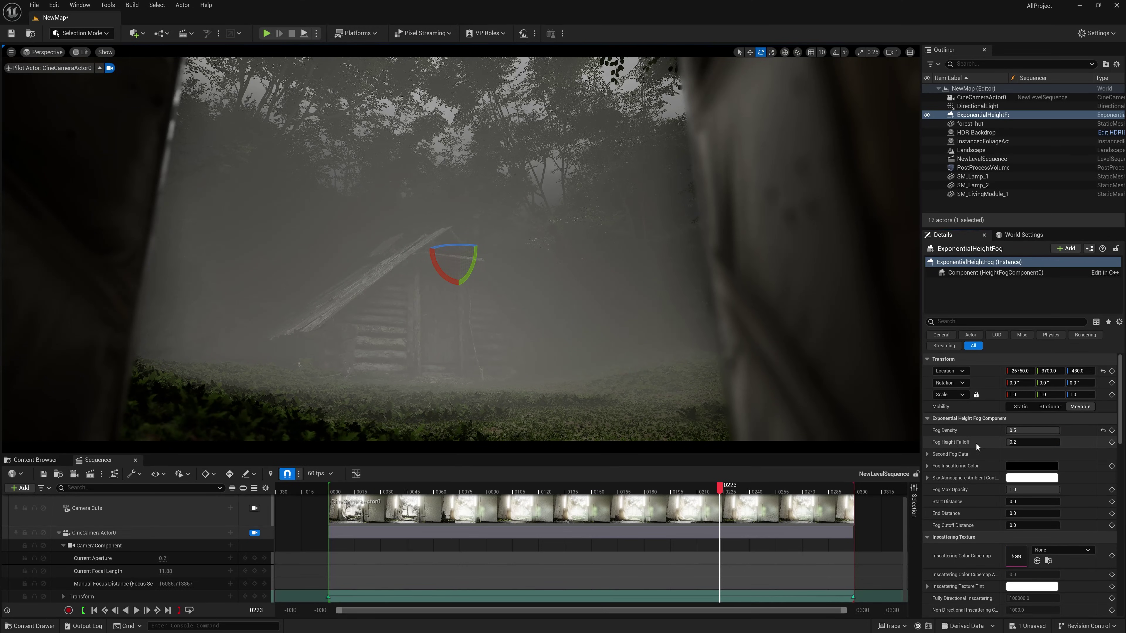
mouse_move(1015, 442)
left_mouse_down()
mouse_move(1037, 443)
mouse_move(1008, 442)
left_mouse_up()
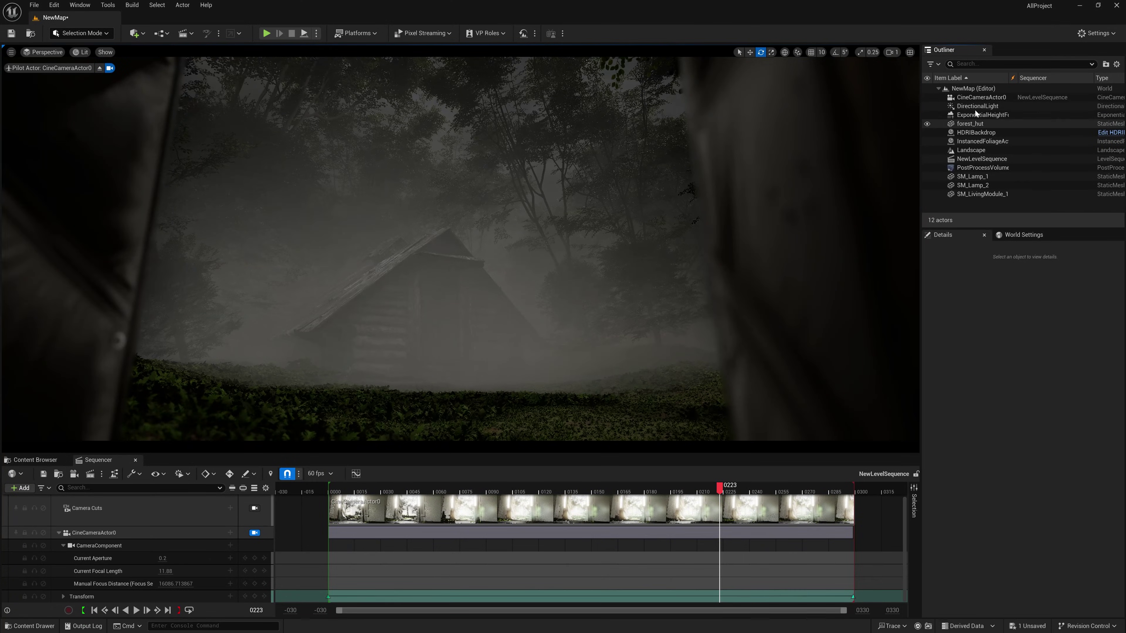
Rotate the DirectionalLight to about -33° around Y and 17° around Z and set its Intensity to 10 lux
left_click(977, 107)
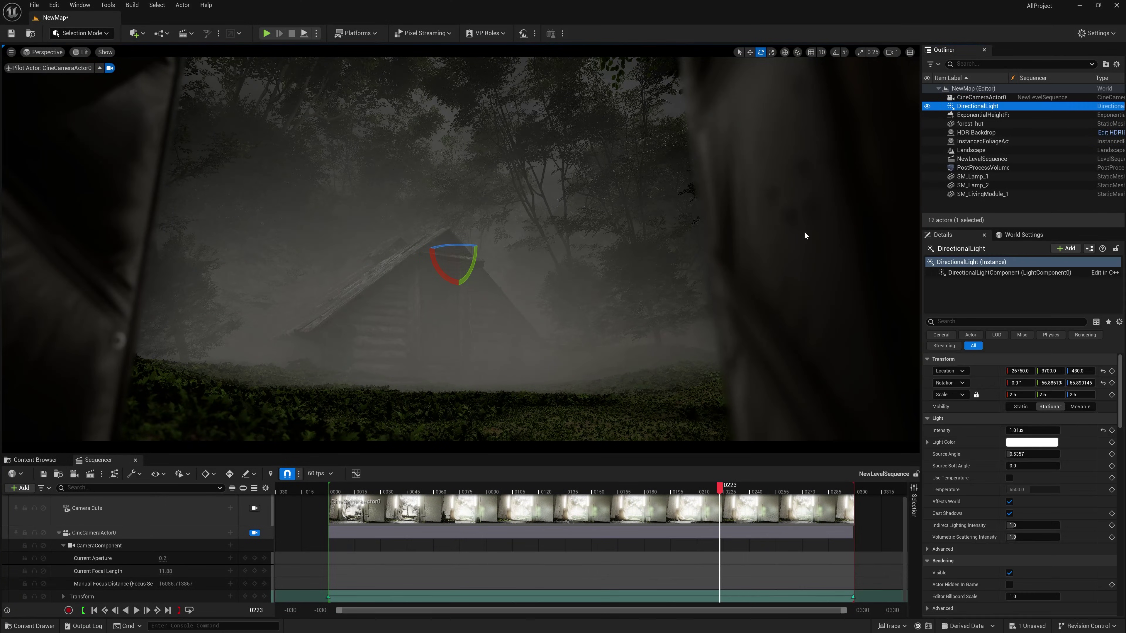
left_click(641, 291)
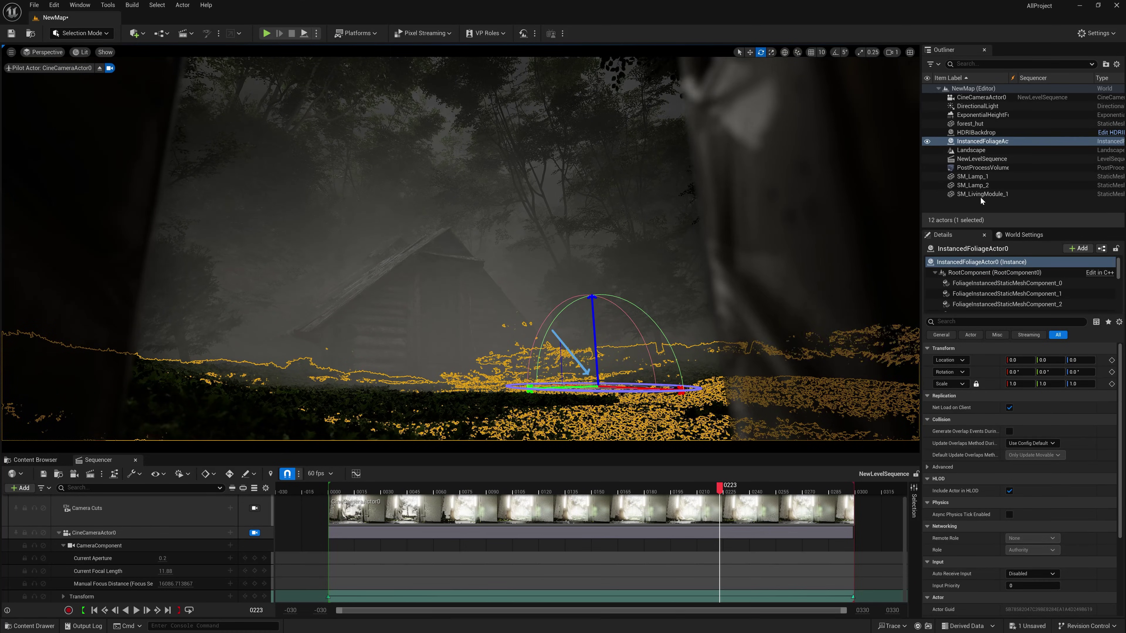
left_click(977, 106)
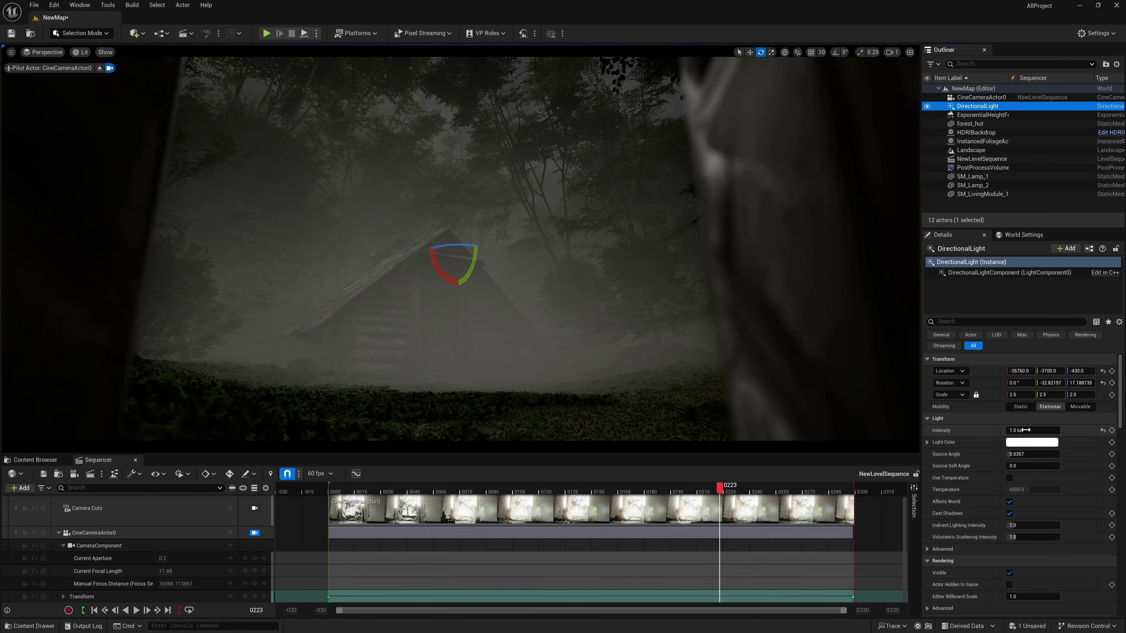
left_click(1026, 430)
type("10")
key("Return")
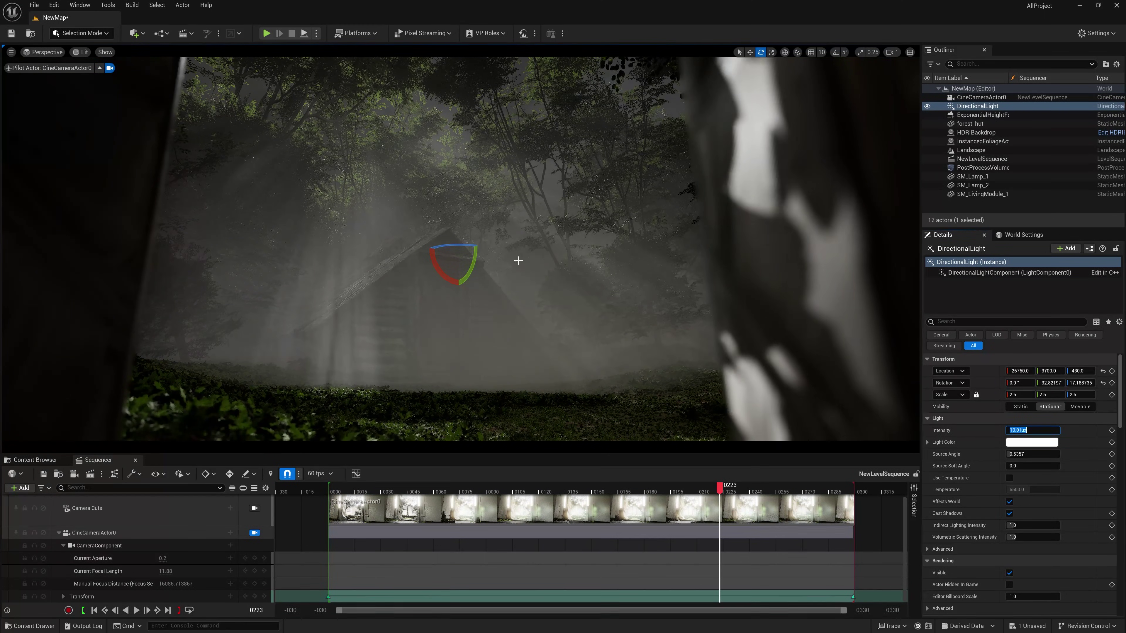
left_click(1020, 205)
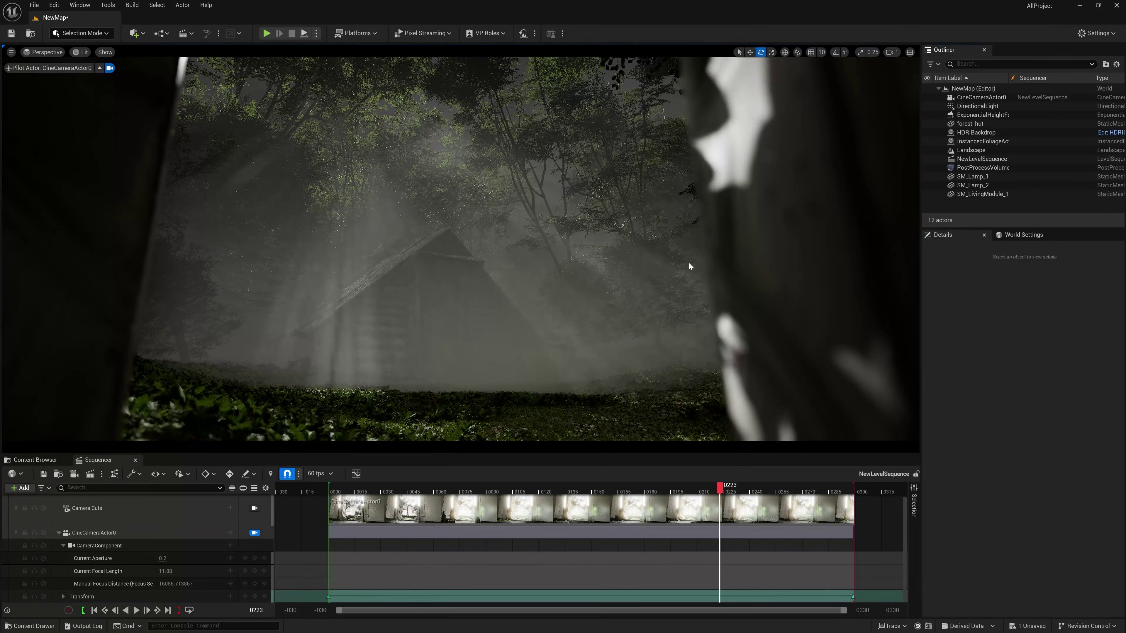
left_click(548, 301)
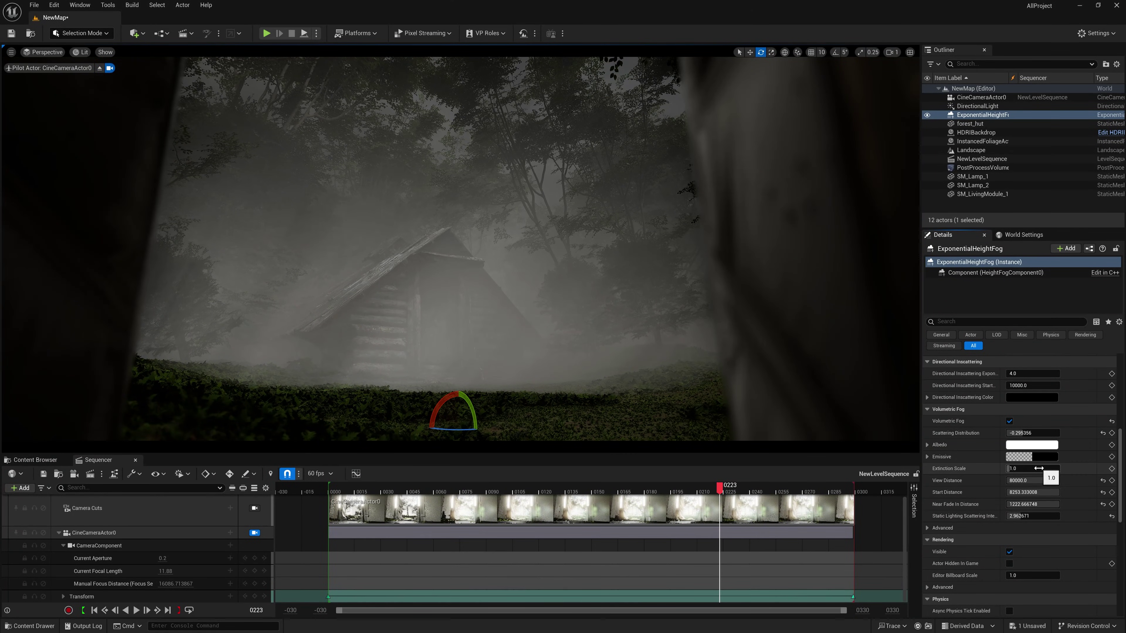
Set the height fog's Extinction Scale to 0.5
key("Return")
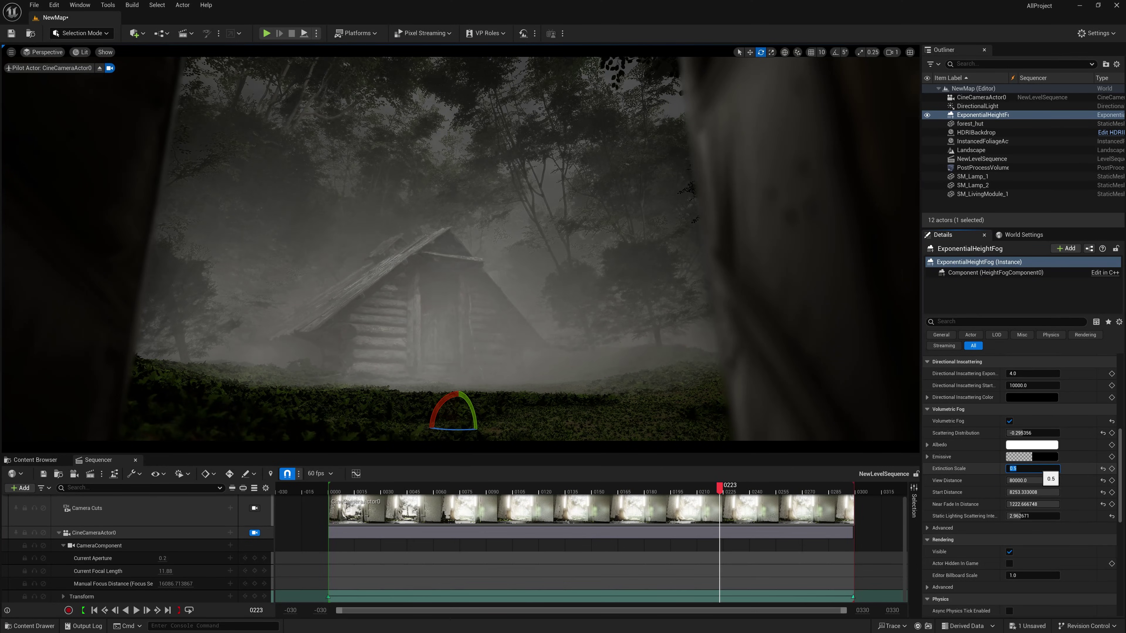
left_click(1032, 446)
mouse_move(891, 473)
left_mouse_down()
mouse_move(877, 473)
mouse_move(886, 466)
left_mouse_up()
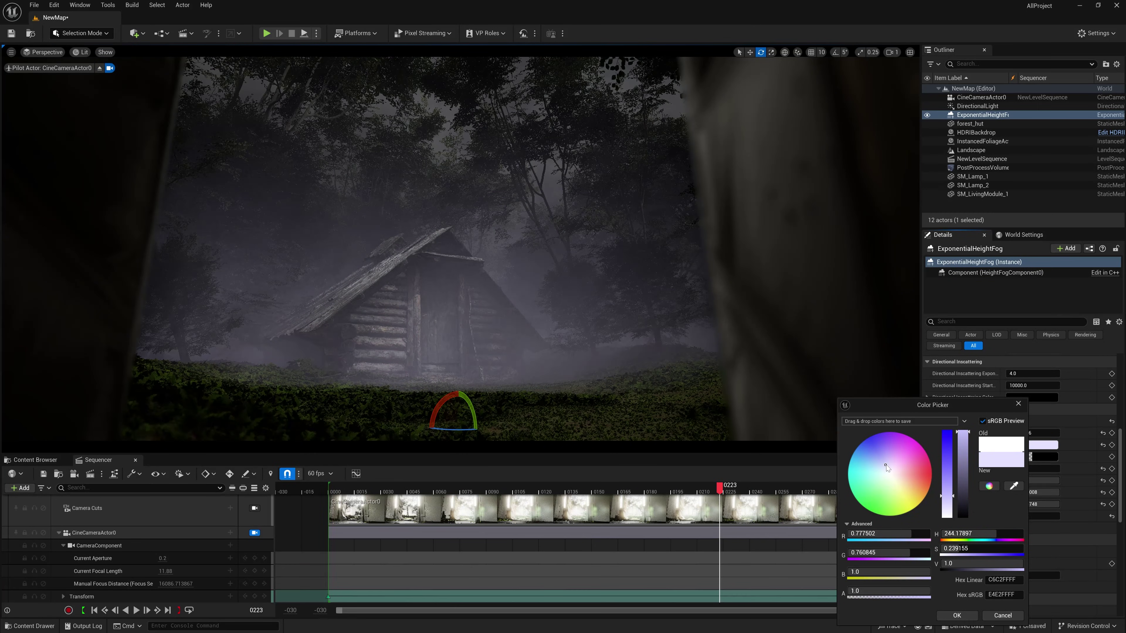
left_click(1000, 616)
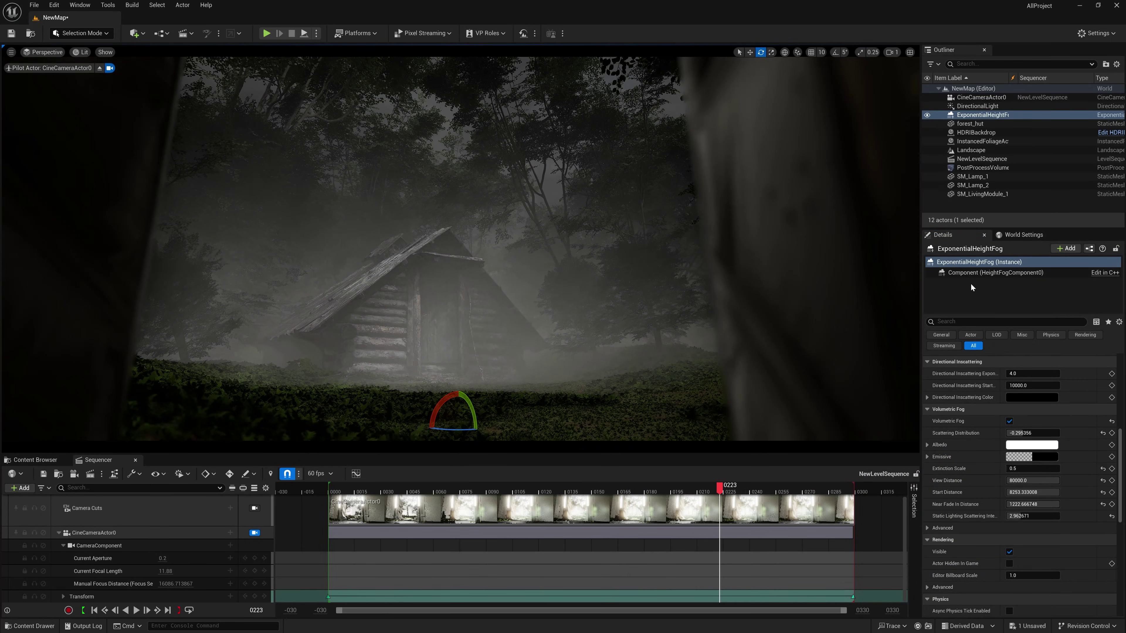
At frame 263, enable Temperature Type and Temp in the PostProcessVolume's color grading and lower the White Balance Temp to about 5492
left_click(982, 168)
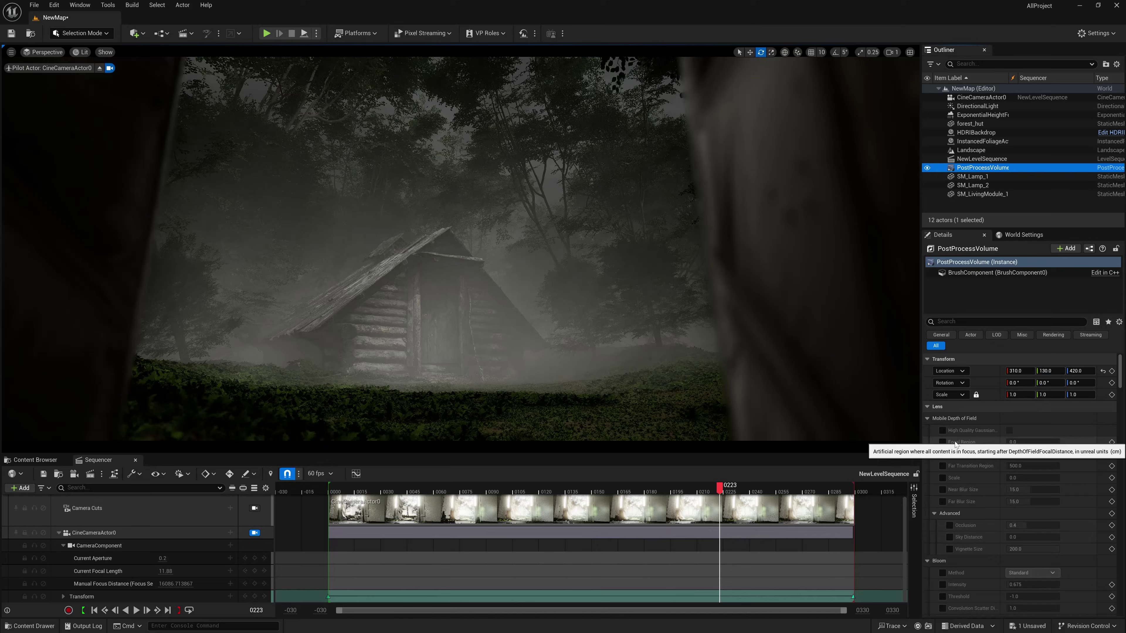
left_click_drag(428, 485, 704, 489)
mouse_move(785, 489)
left_mouse_down()
mouse_move(610, 489)
mouse_move(794, 495)
left_mouse_up()
scroll(957, 530, "down", 10)
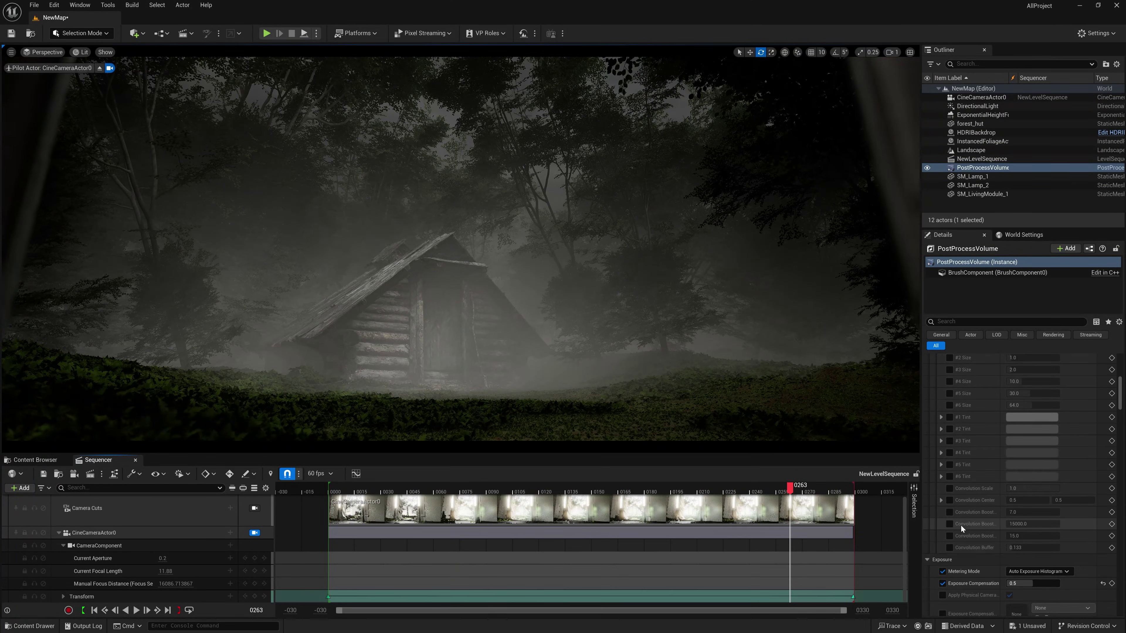
scroll(961, 524, "down", 8)
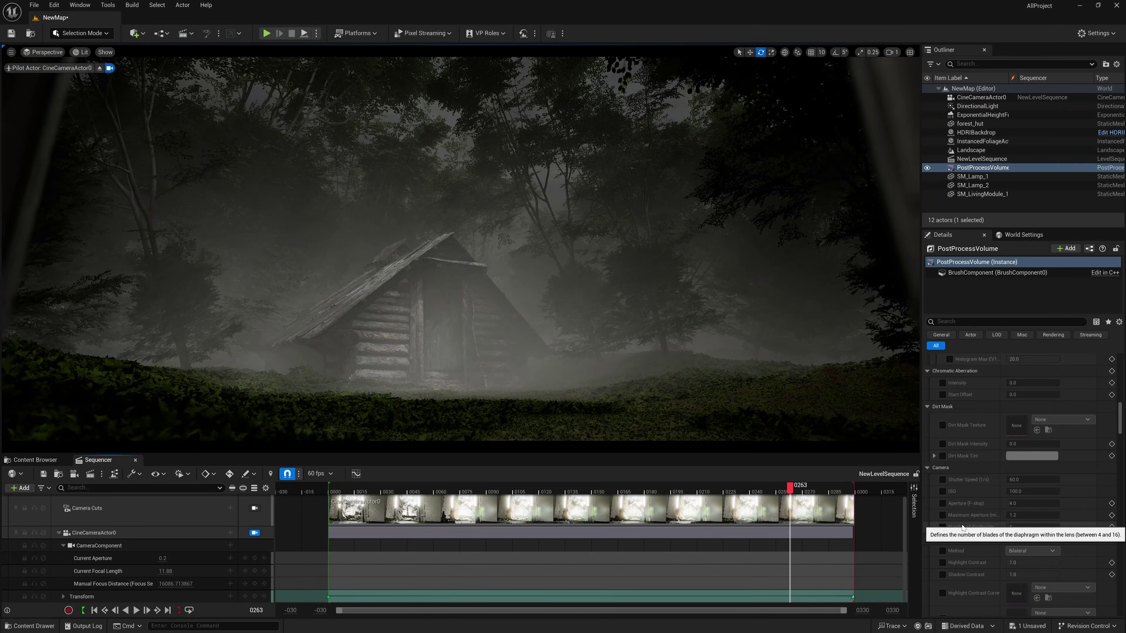
scroll(962, 523, "down", 10)
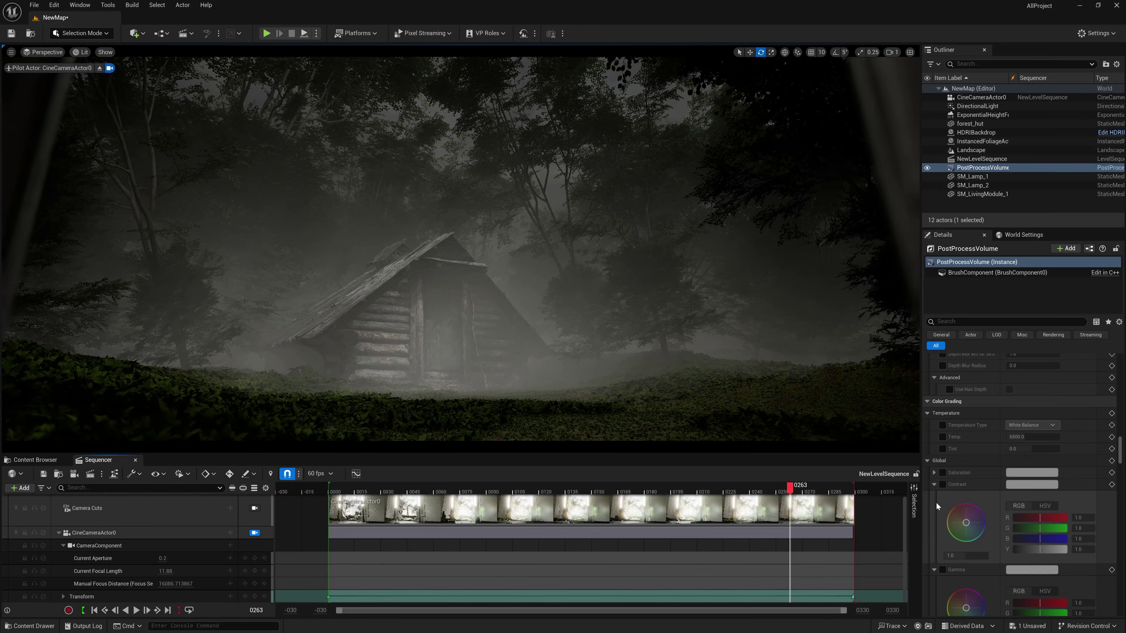
left_click(943, 425)
left_click(943, 437)
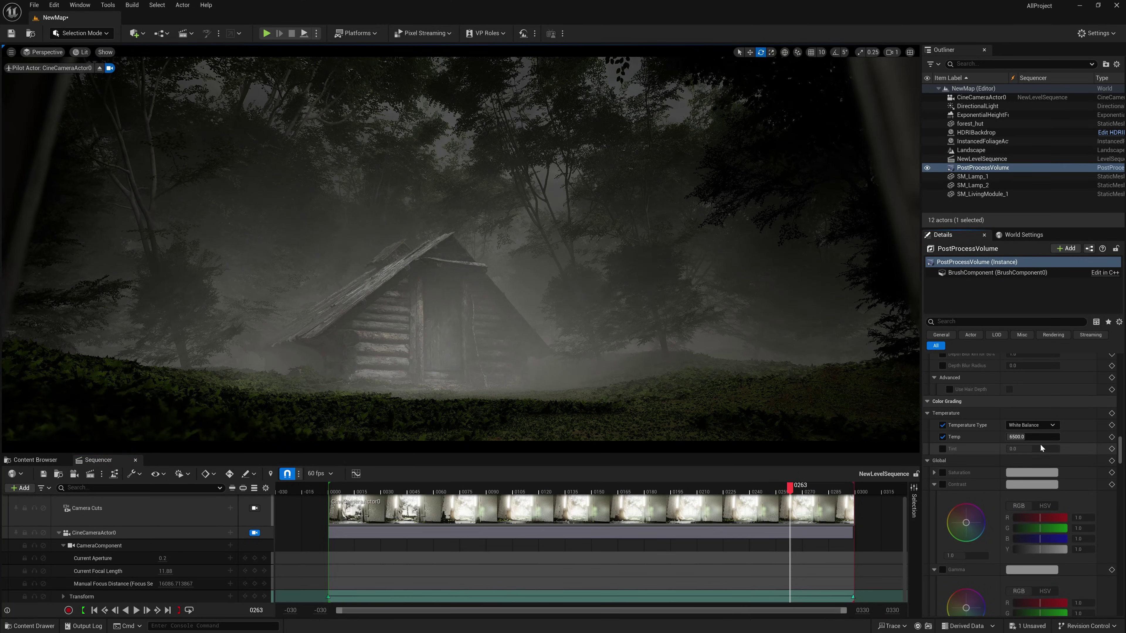
left_click_drag(1030, 437, 1015, 437)
double_click(1029, 437)
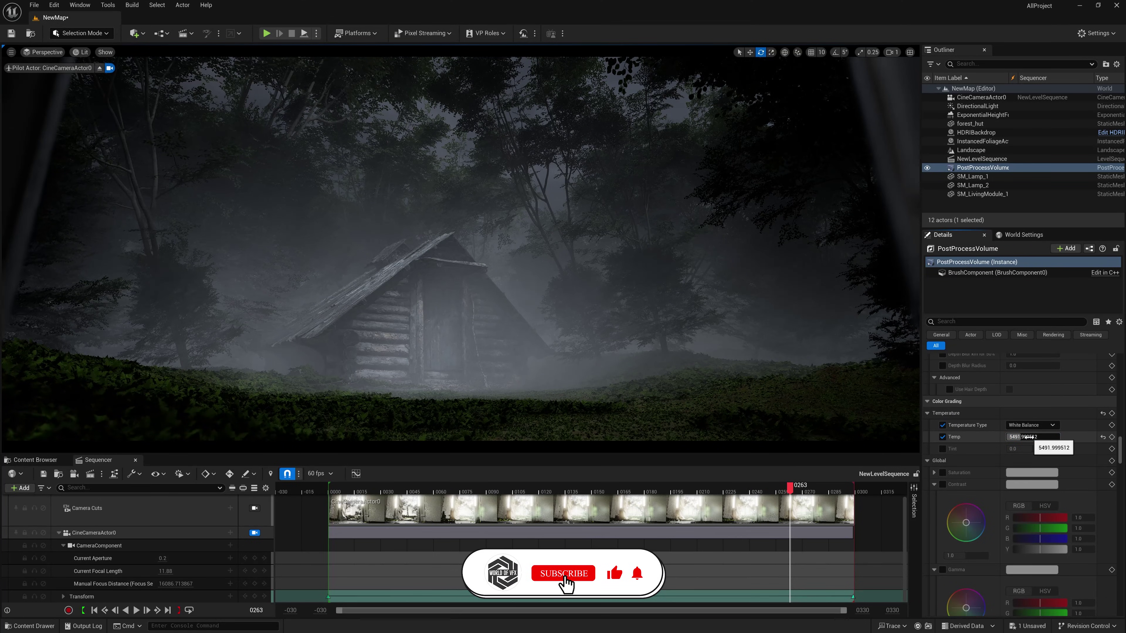
Enable the global Saturation and Contrast of the PostProcessVolume, setting Saturation to 1.09 and Contrast to 1.24
left_click(944, 484)
left_click(943, 472)
left_click(933, 472)
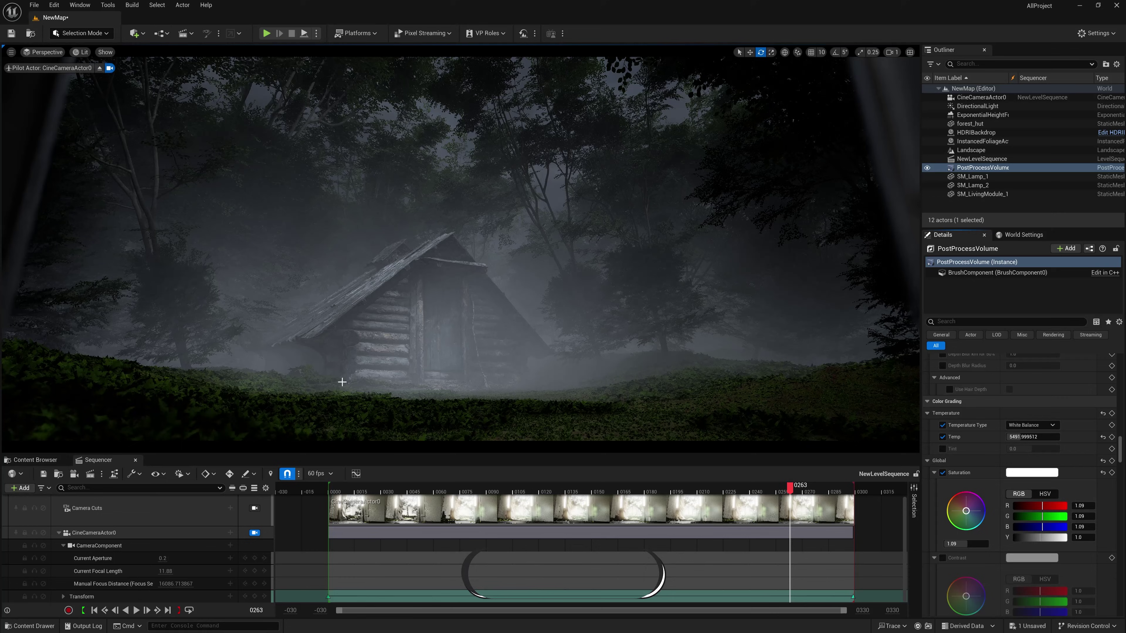
scroll(947, 489, "down", 5)
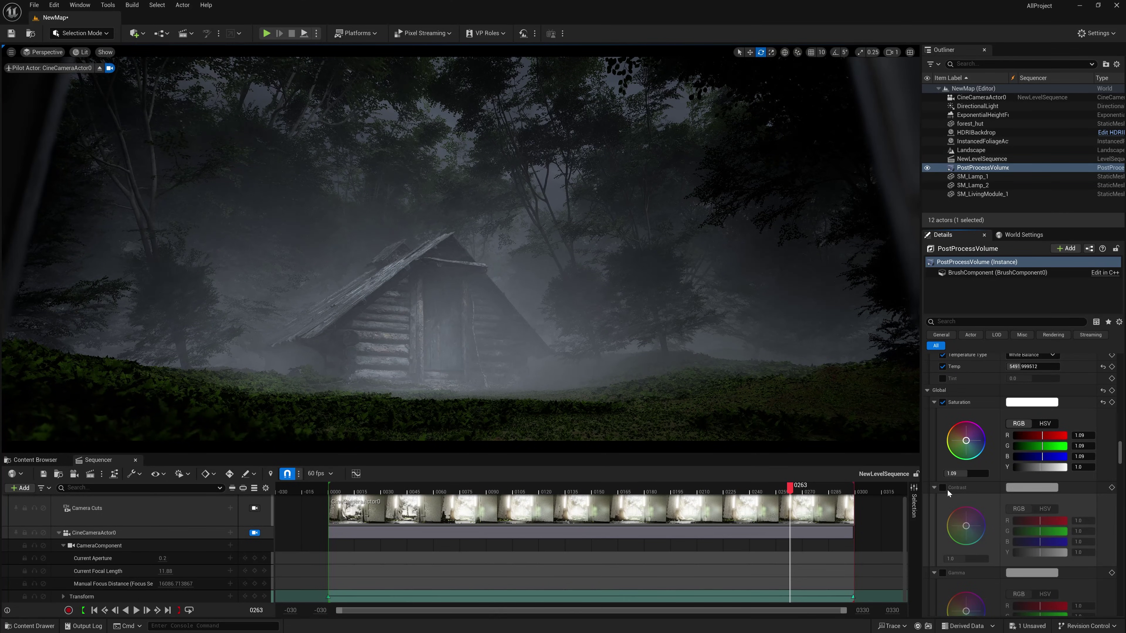
left_click(942, 488)
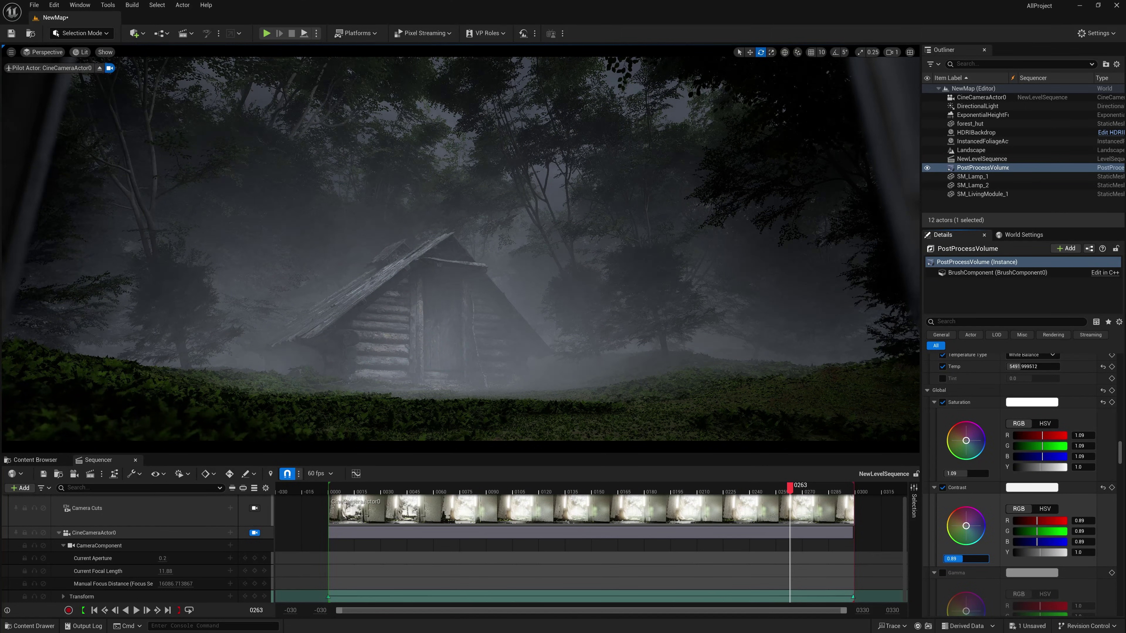
left_click_drag(962, 559, 969, 558)
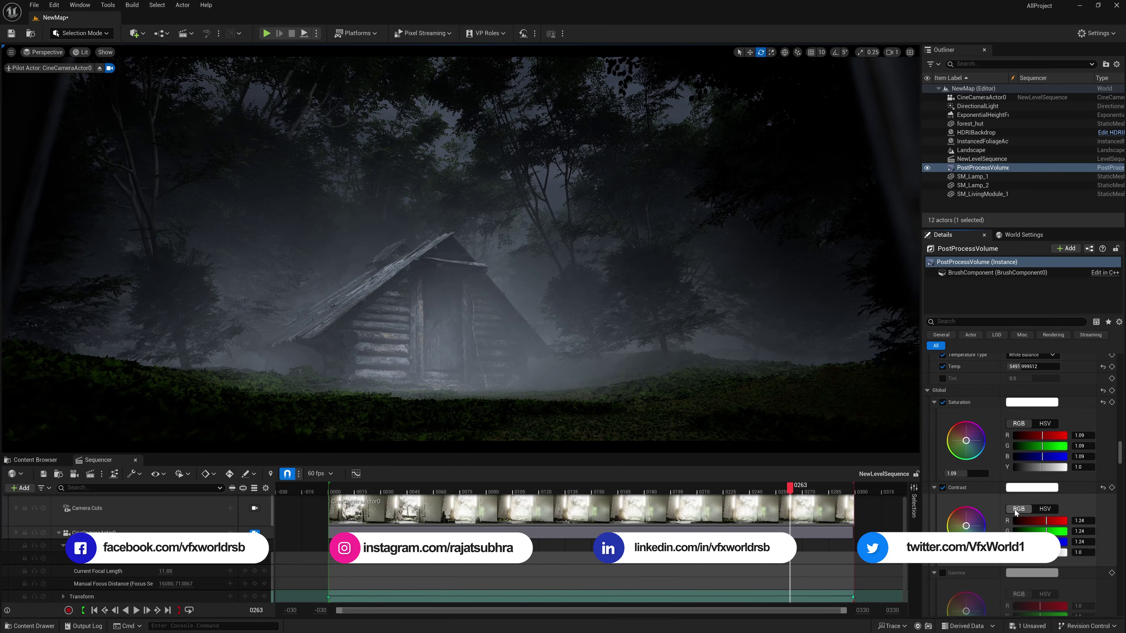
Enable the global Gamma and Gain of the PostProcessVolume, setting Gamma to 0.99 and Gain to 1.15
scroll(946, 485, "down", 5)
left_click(942, 460)
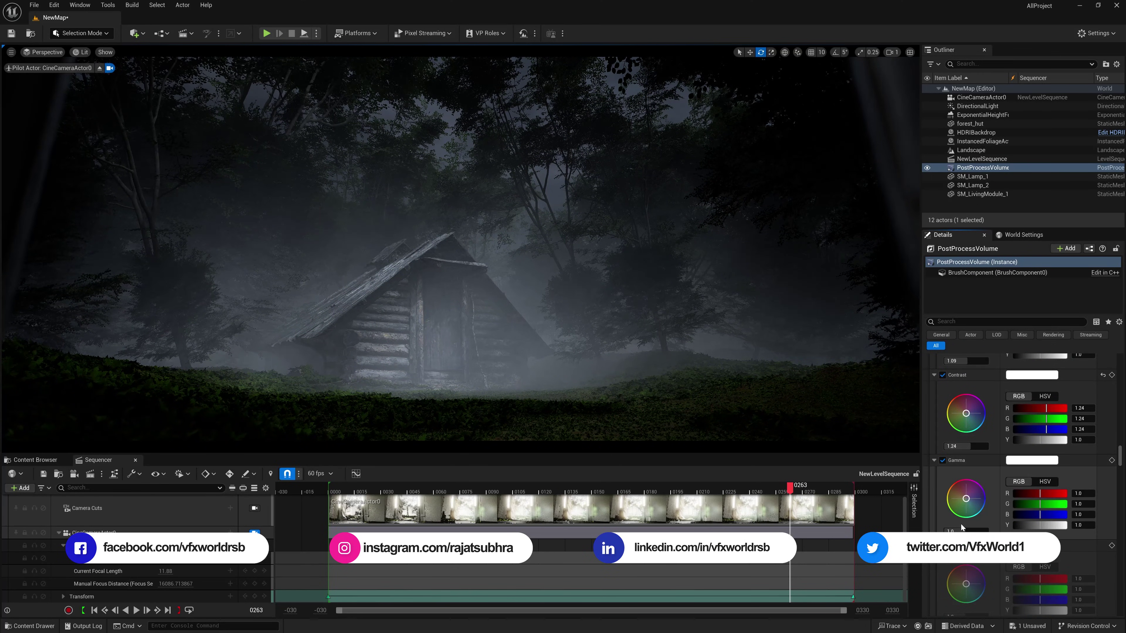
left_click_drag(964, 532, 965, 531)
scroll(965, 493, "down", 1)
left_click(942, 518)
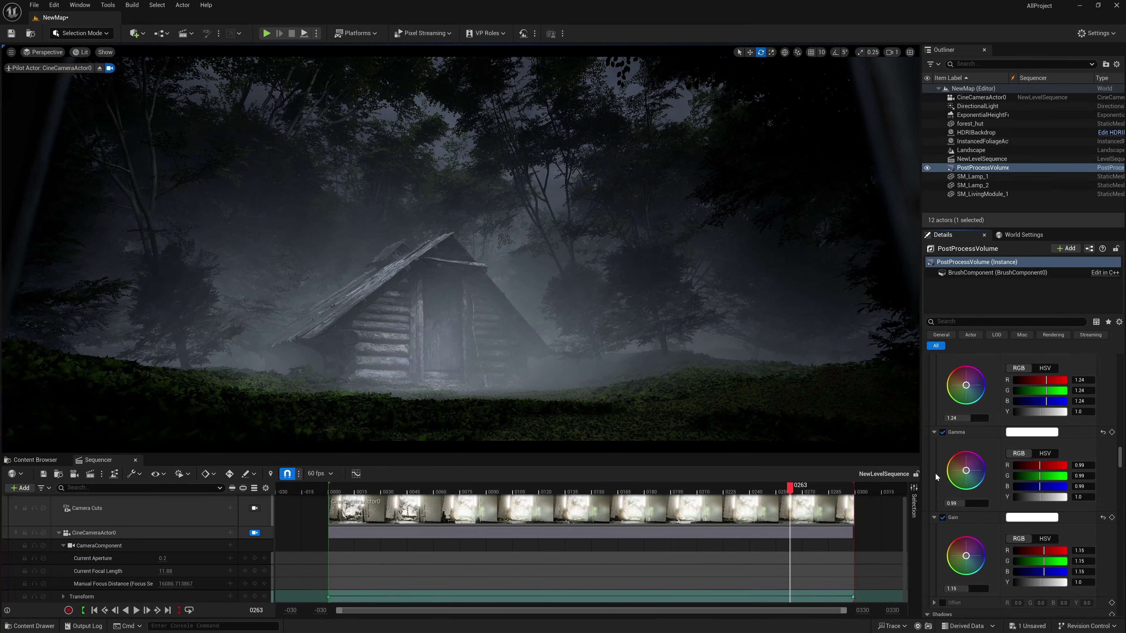
Adjust the Shadows Saturation, lower the Shadows Contrast to 0.55 and raise the Midtones Contrast to 1.3
scroll(978, 536, "down", 6)
left_click(943, 458)
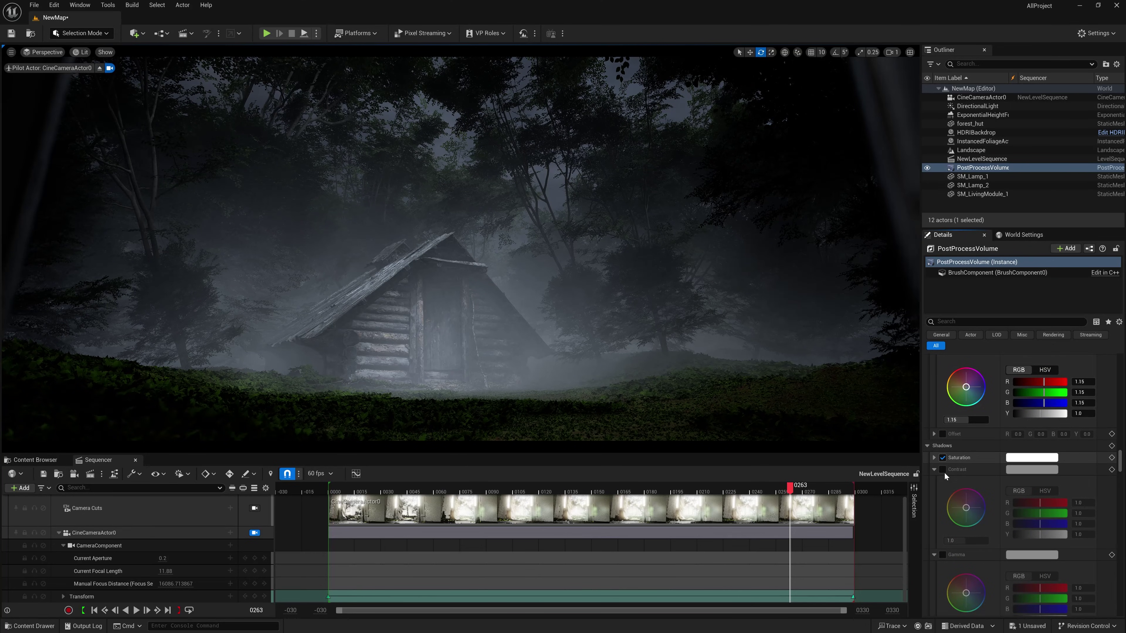
left_click(943, 469)
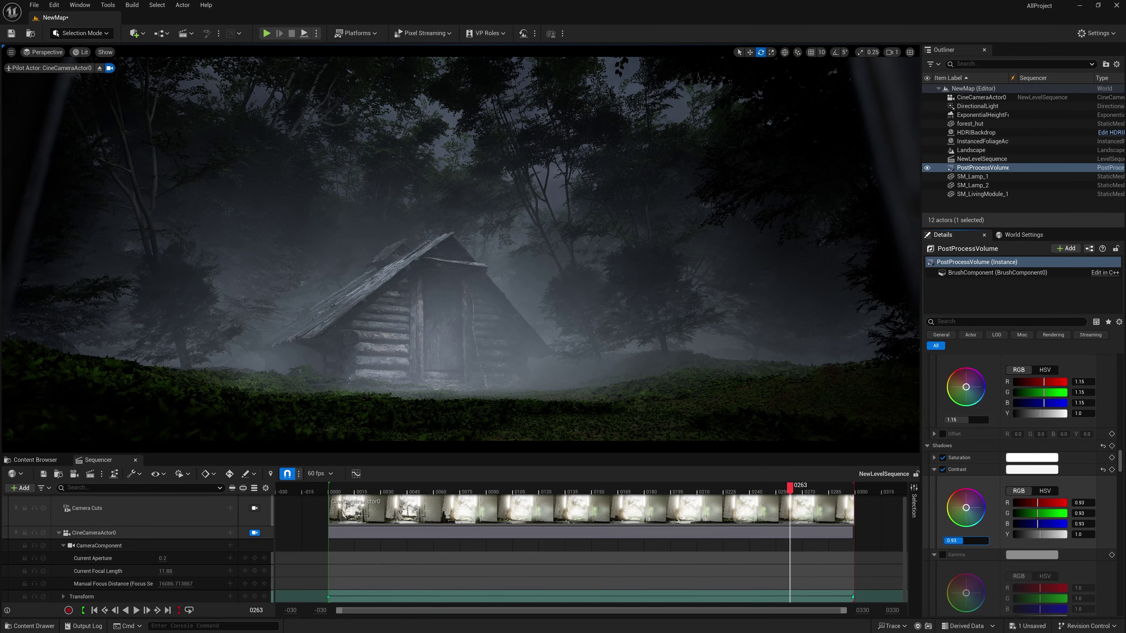
mouse_move(962, 540)
left_mouse_down()
mouse_move(972, 540)
mouse_move(953, 540)
left_mouse_up()
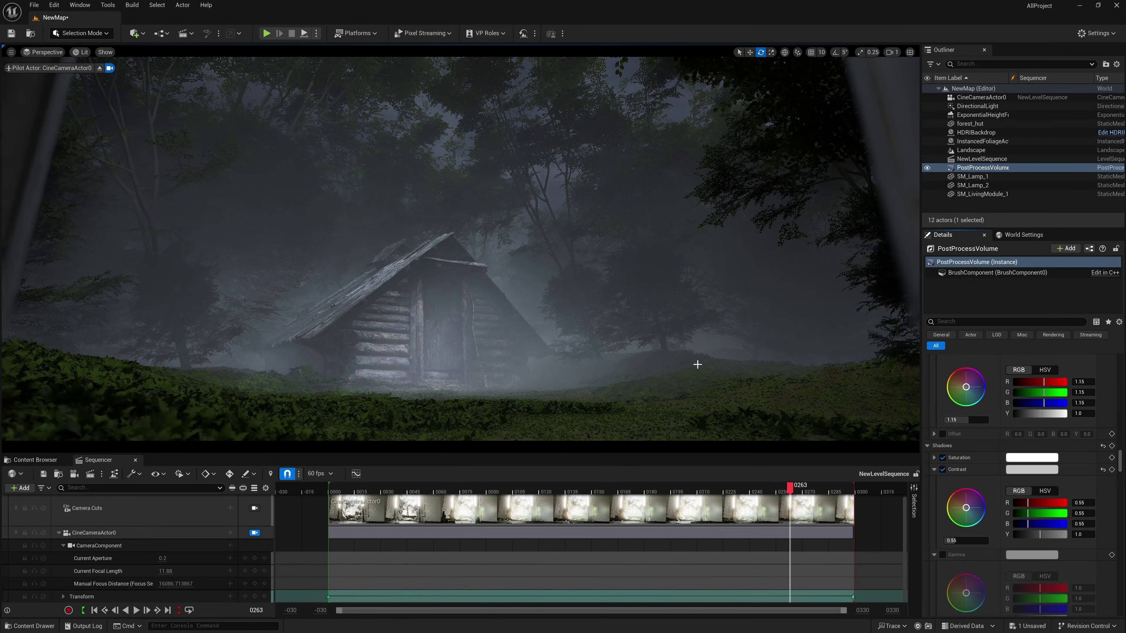
left_click(934, 457)
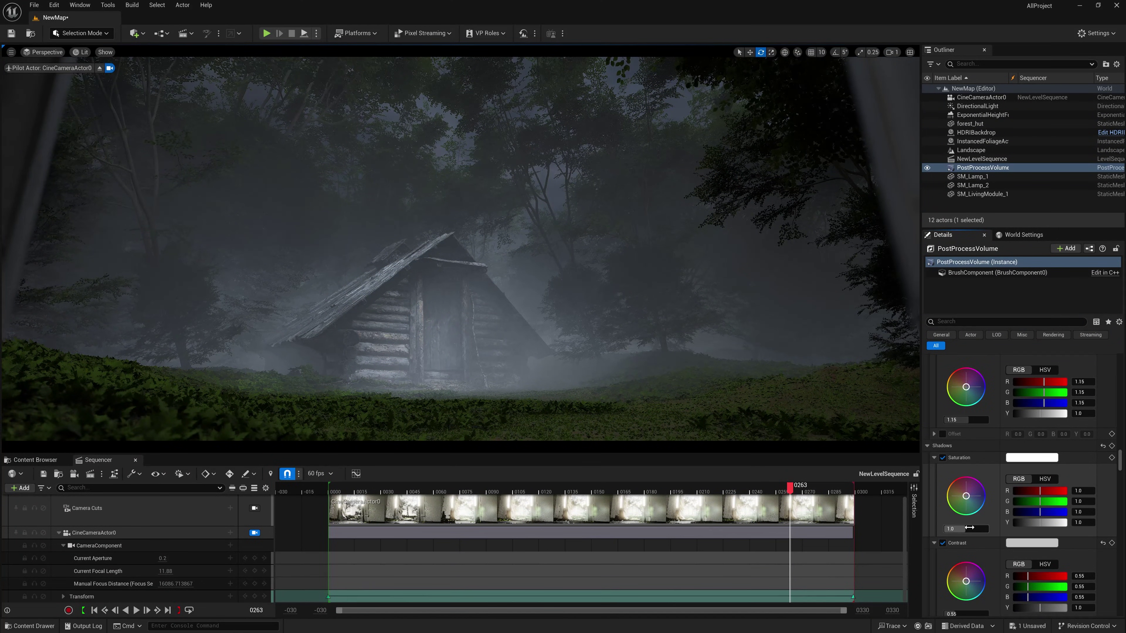
left_click_drag(963, 529, 961, 529)
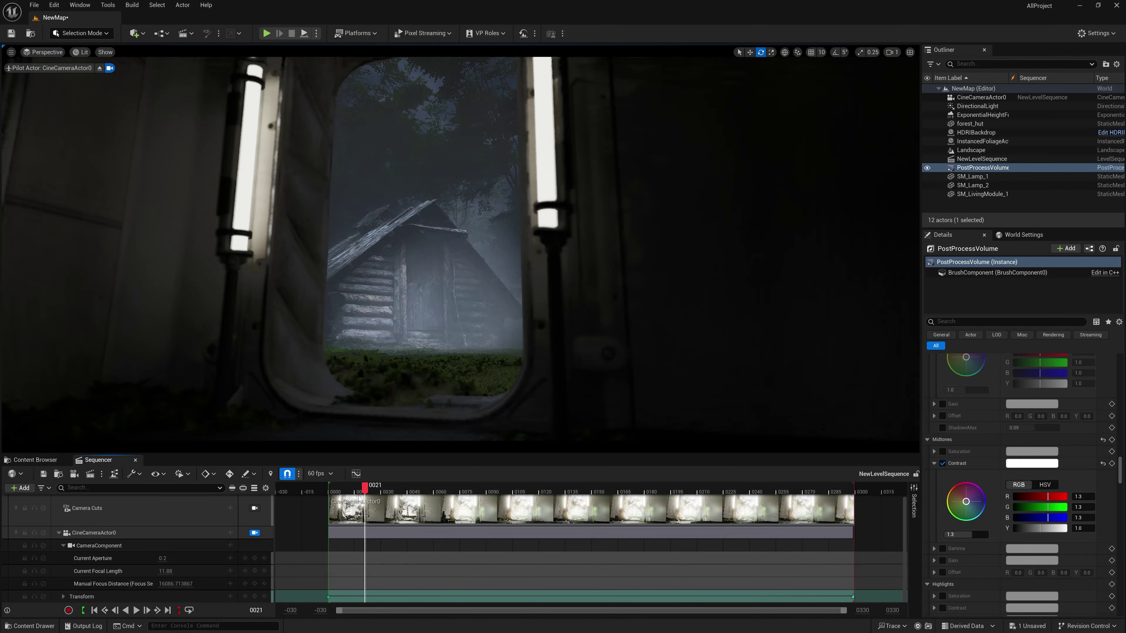
At frame 287, enable the PostProcessVolume's Vignette Size and Vignette Intensity overrides and raise the intensity to about 0.81
left_click_drag(364, 486, 836, 500)
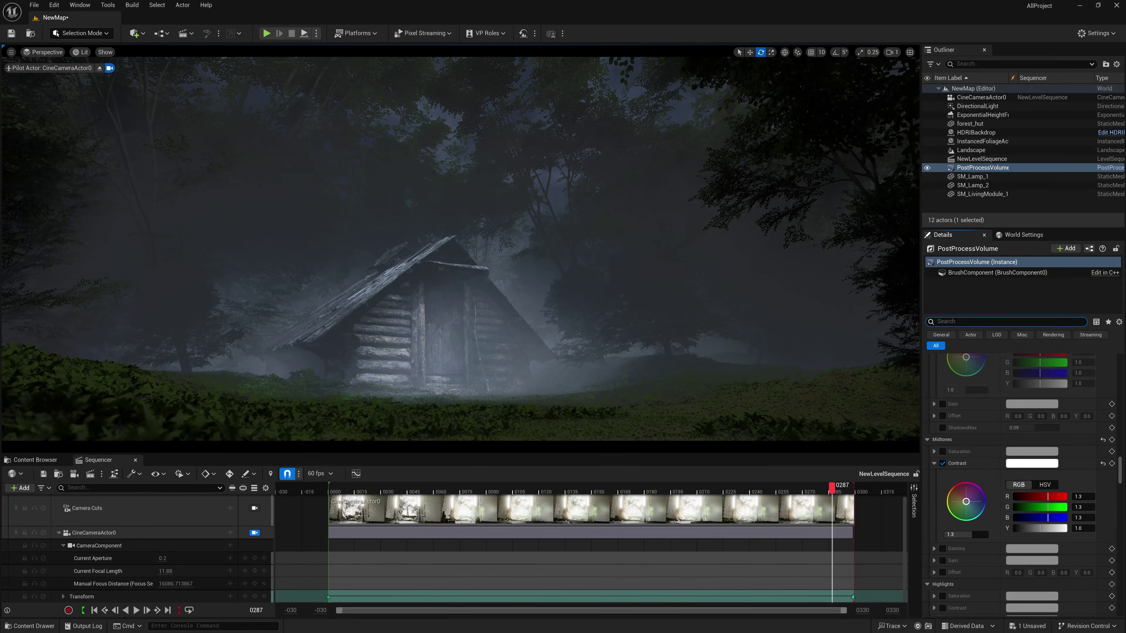
type("vig")
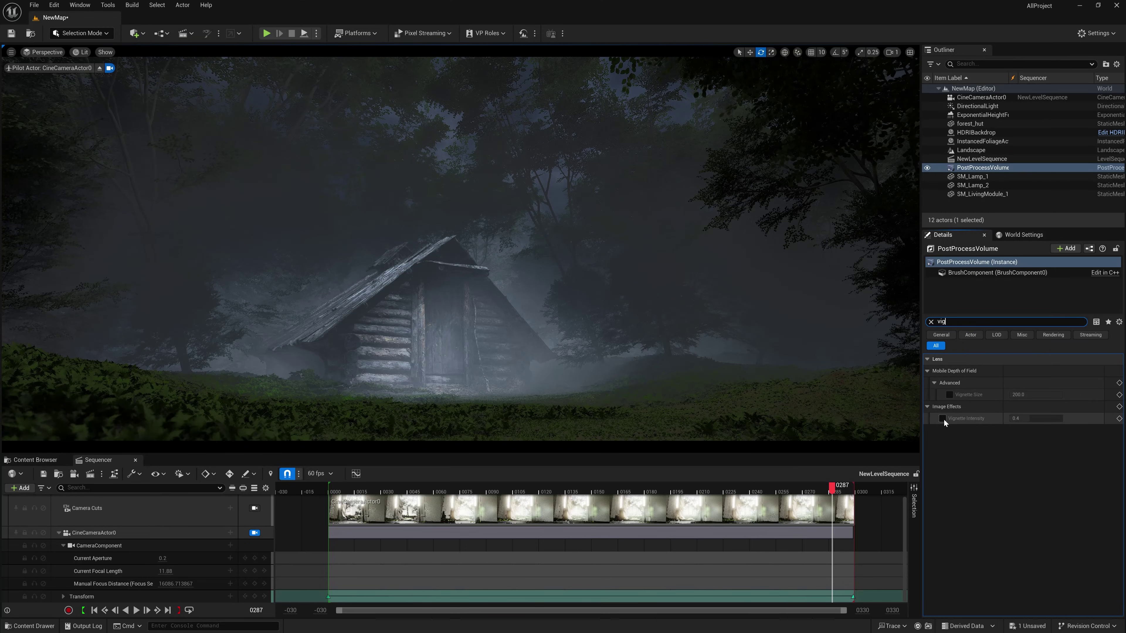
left_click(942, 418)
left_click(949, 394)
left_click(1036, 418)
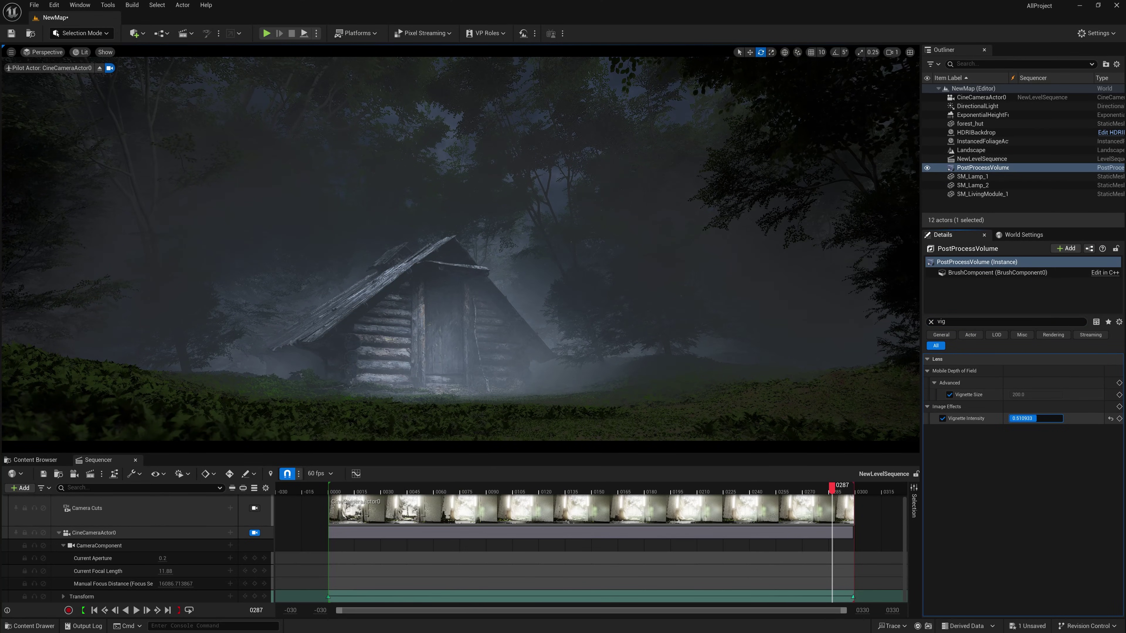
left_click_drag(1036, 418, 1059, 418)
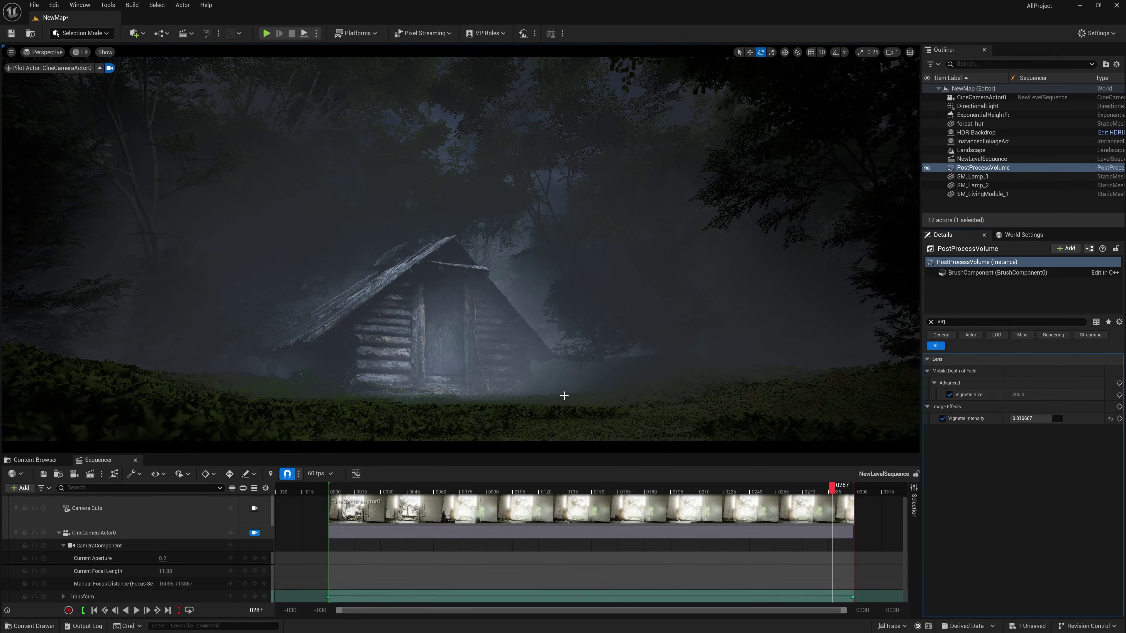
Re-aim the directional light interactively in the viewport at frame 205, clear the foliage selection and check the lighting at frame 263
left_click_drag(575, 492, 688, 490)
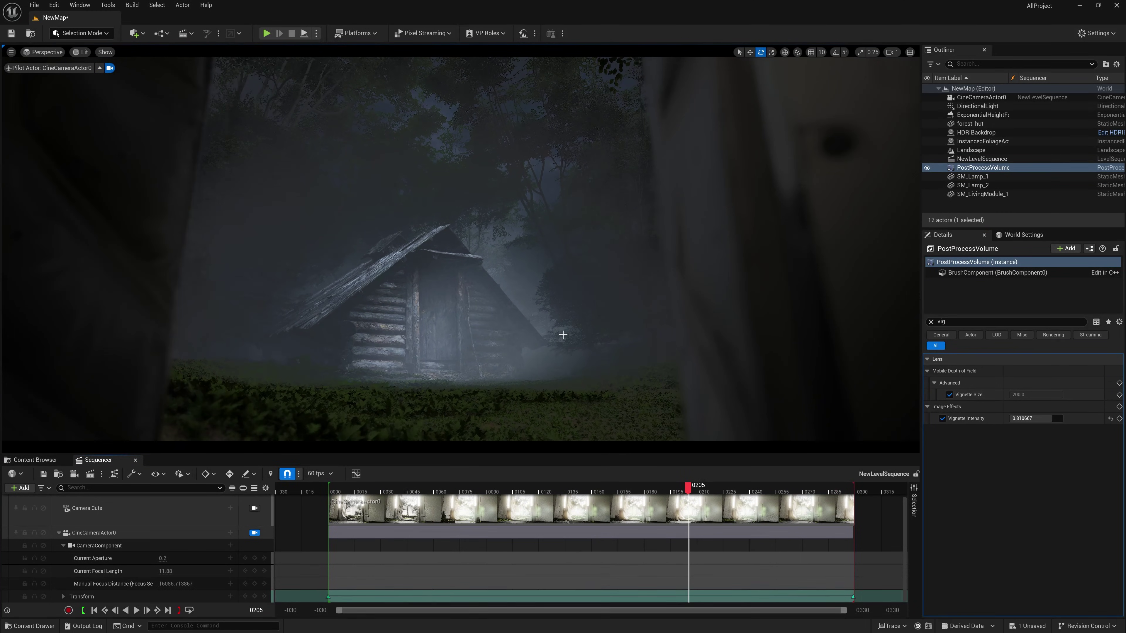
left_click(562, 335)
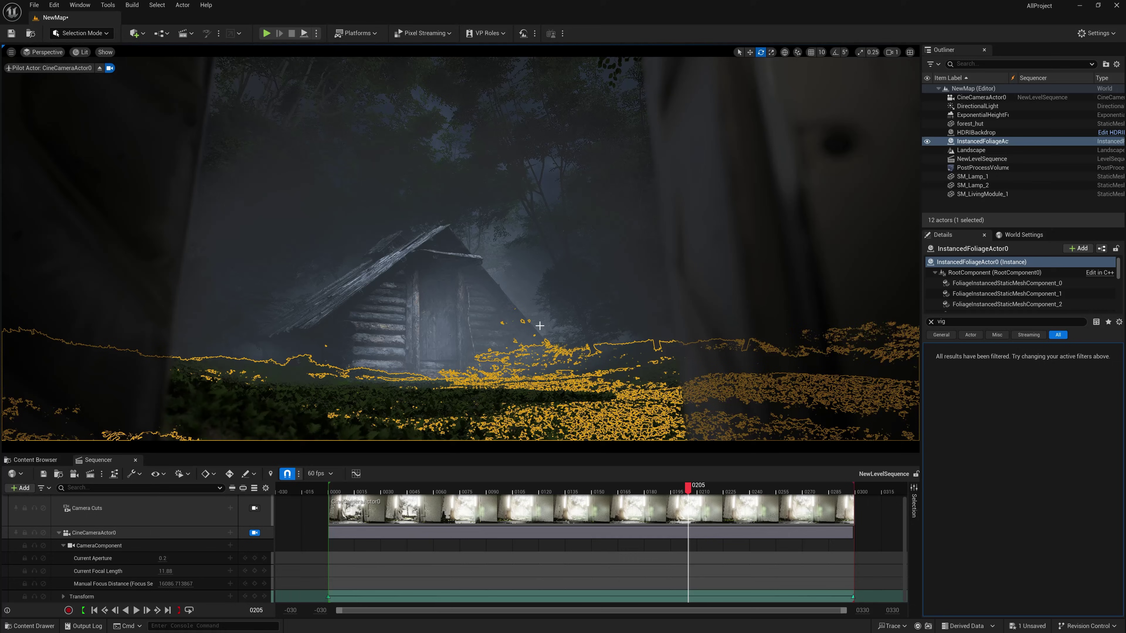
key("ctrl+l")
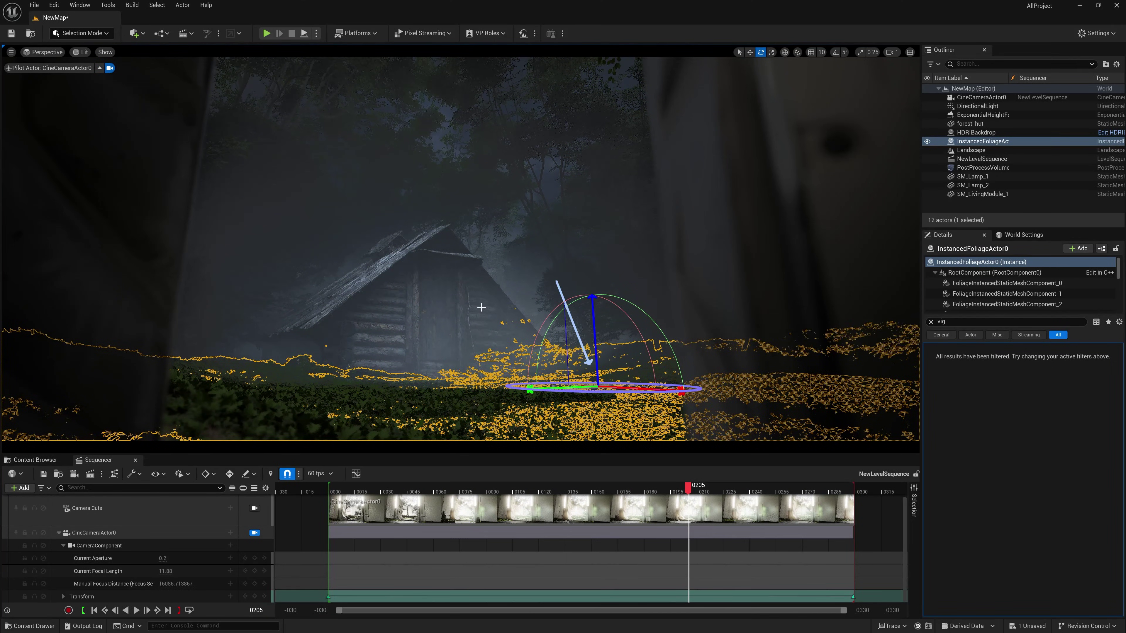
left_click(979, 217)
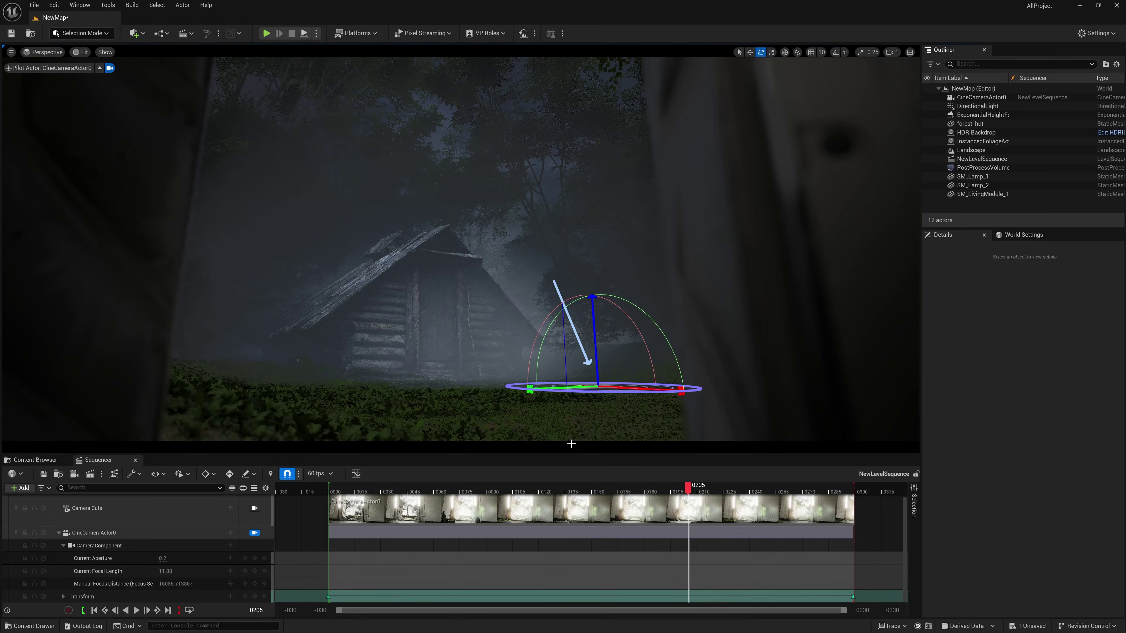
left_click_drag(611, 489, 793, 490)
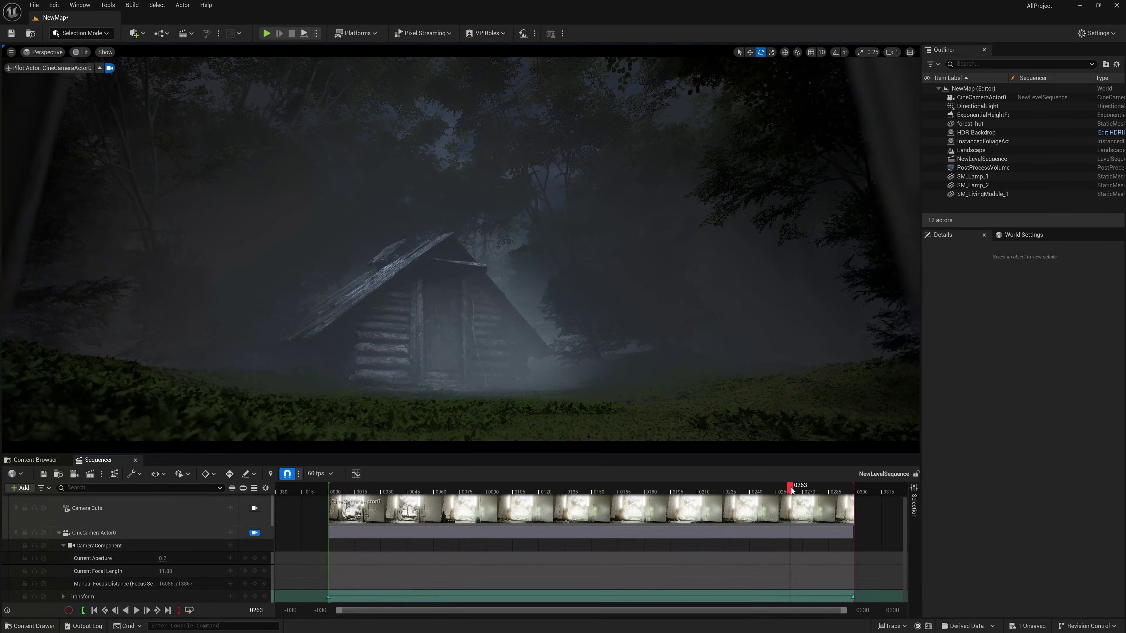
Search the whole Content folder for assets of type ParticleSystem, with the Static Mesh filter turned off
left_click(41, 460)
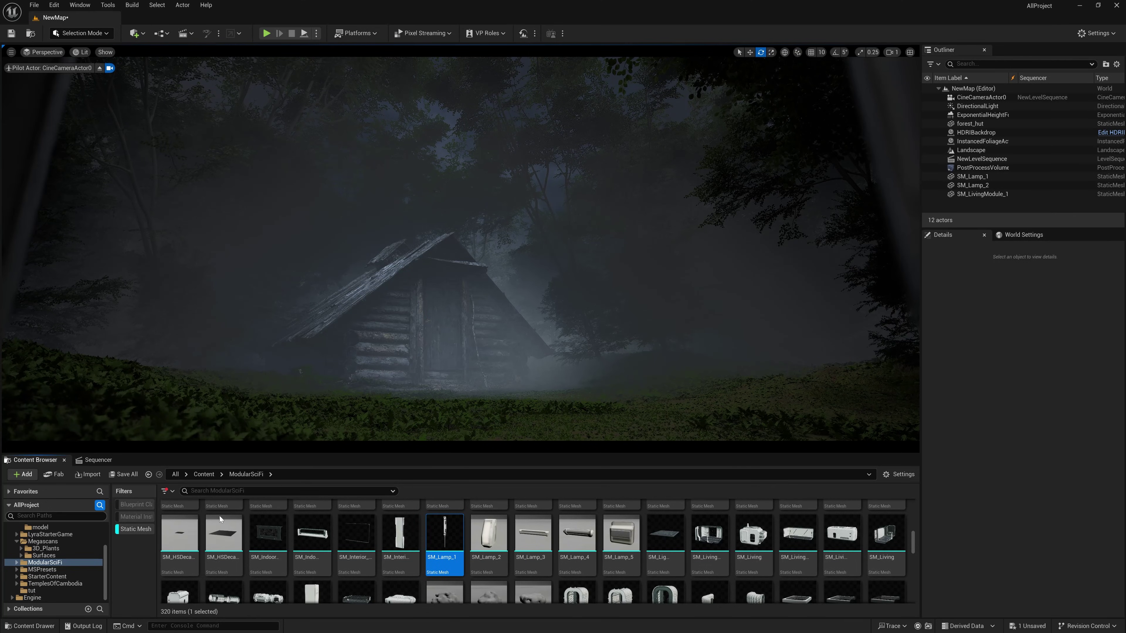
type("partic")
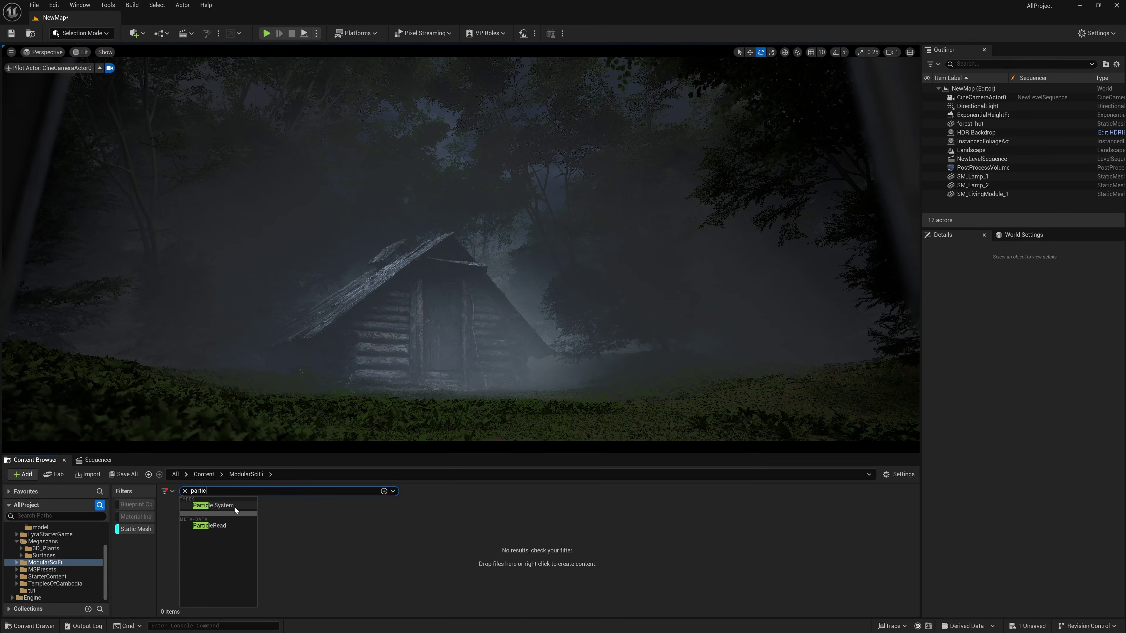
left_click(234, 506)
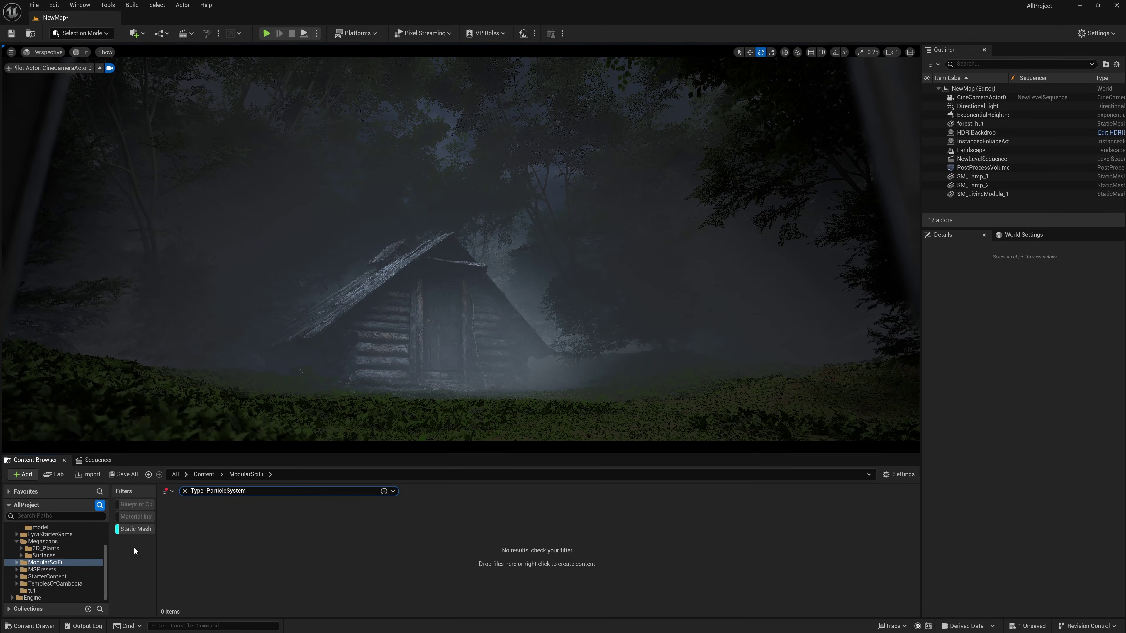
left_click(136, 530)
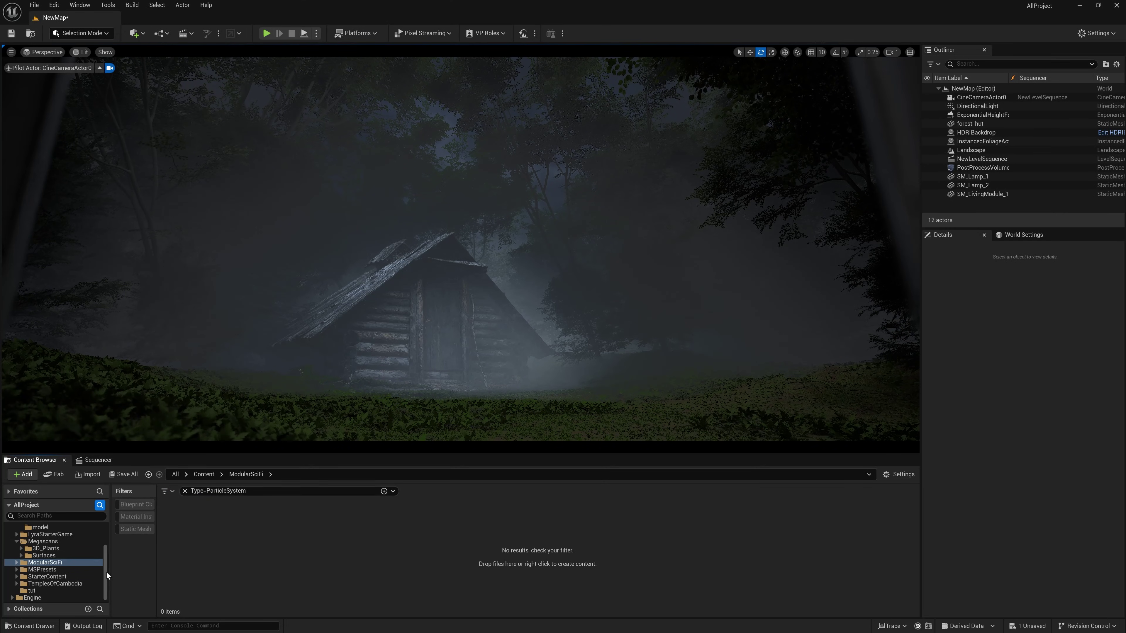
left_click_drag(106, 572, 111, 536)
left_click(64, 528)
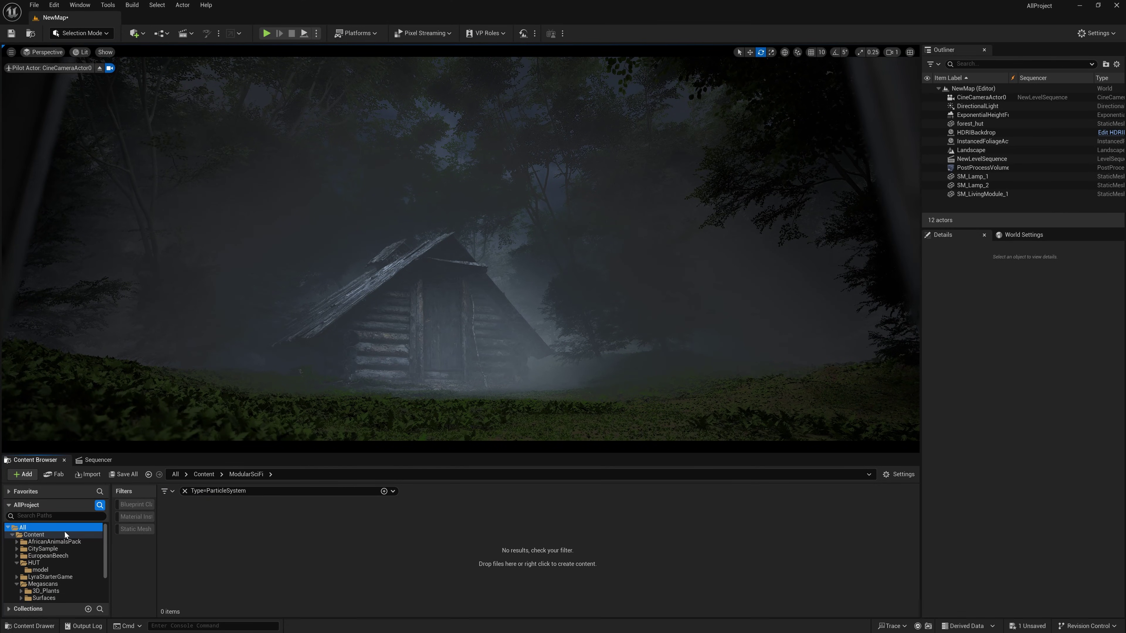
left_click(64, 533)
Place the P_Fire particle system on the grass in front of the hut's right side, clear the selection and check the shot at frame 126
left_click(311, 519)
left_click_drag(312, 519, 578, 399)
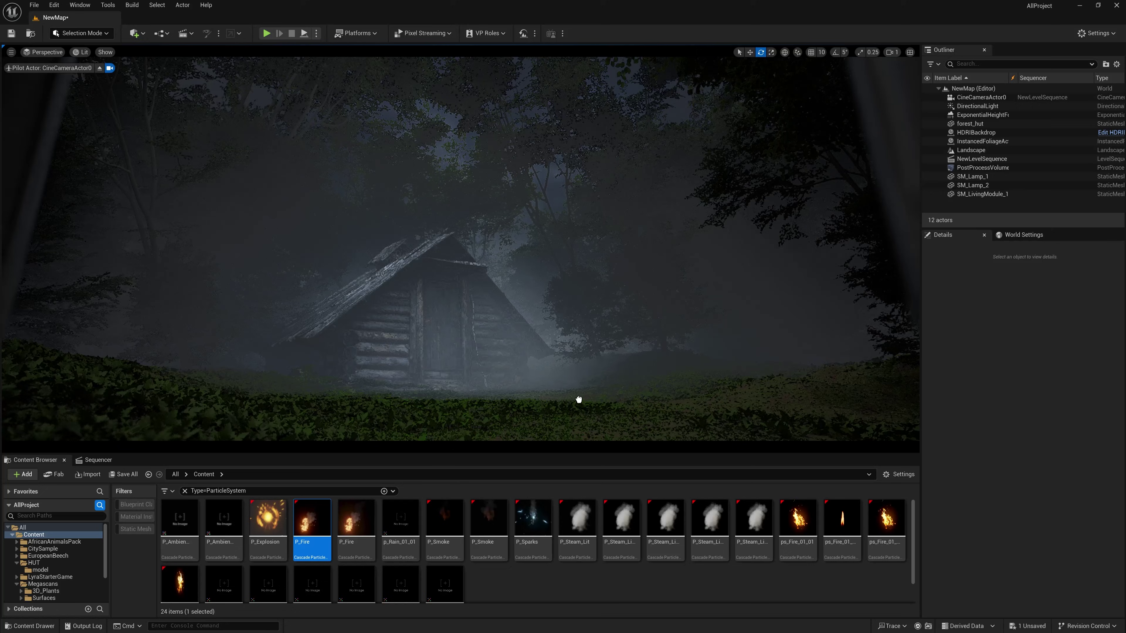
left_click_drag(600, 437, 599, 430)
key("r")
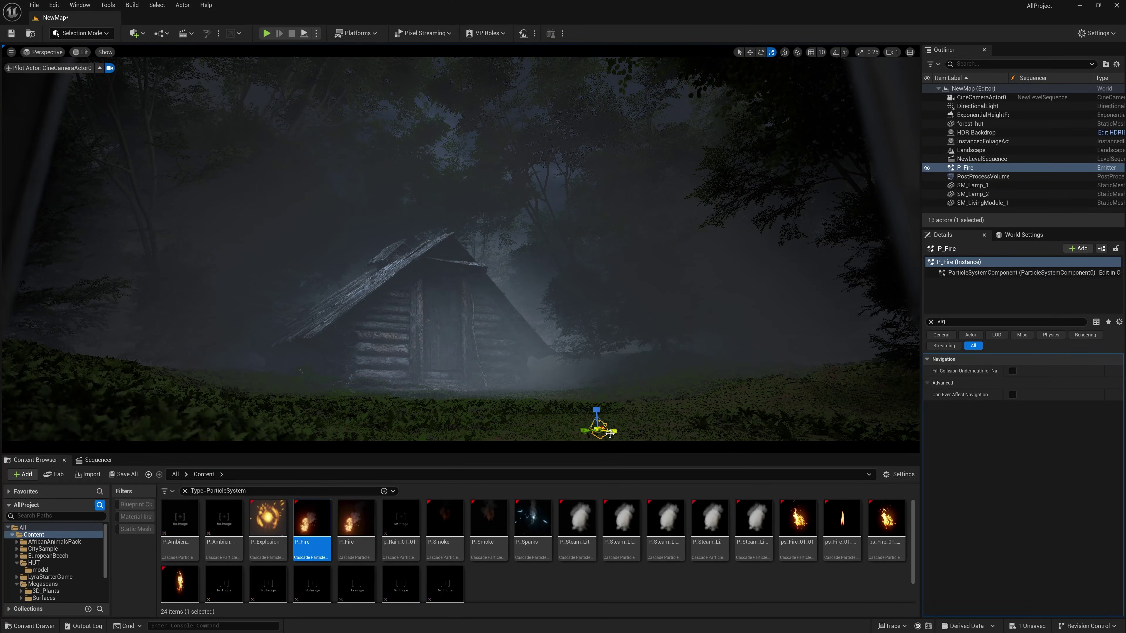
key("r")
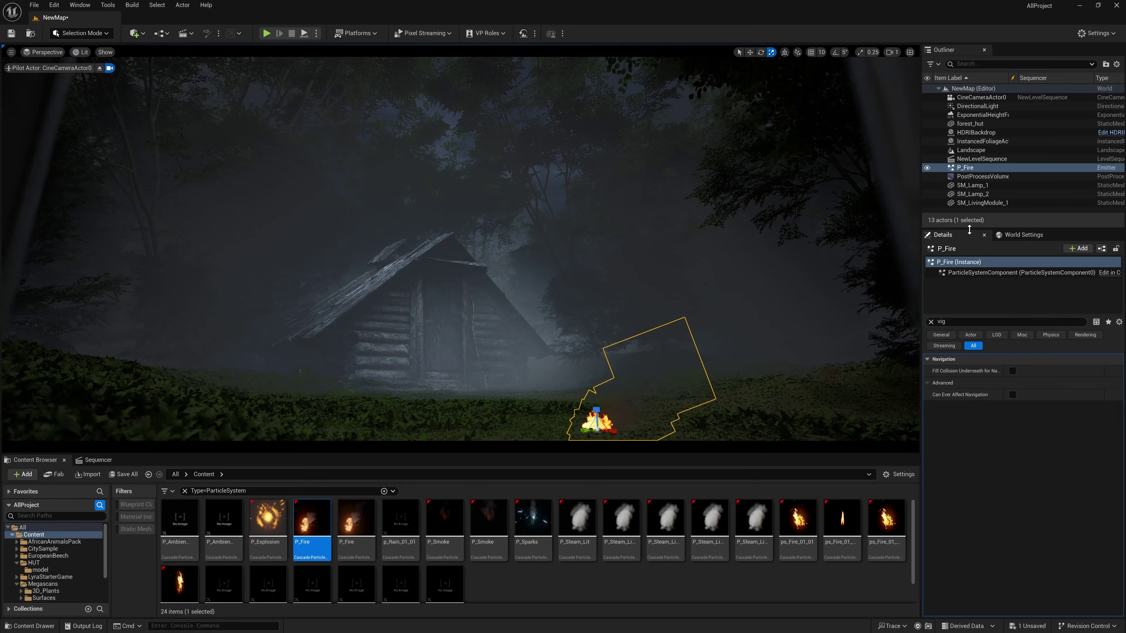
left_click_drag(969, 229, 973, 285)
left_click(979, 244)
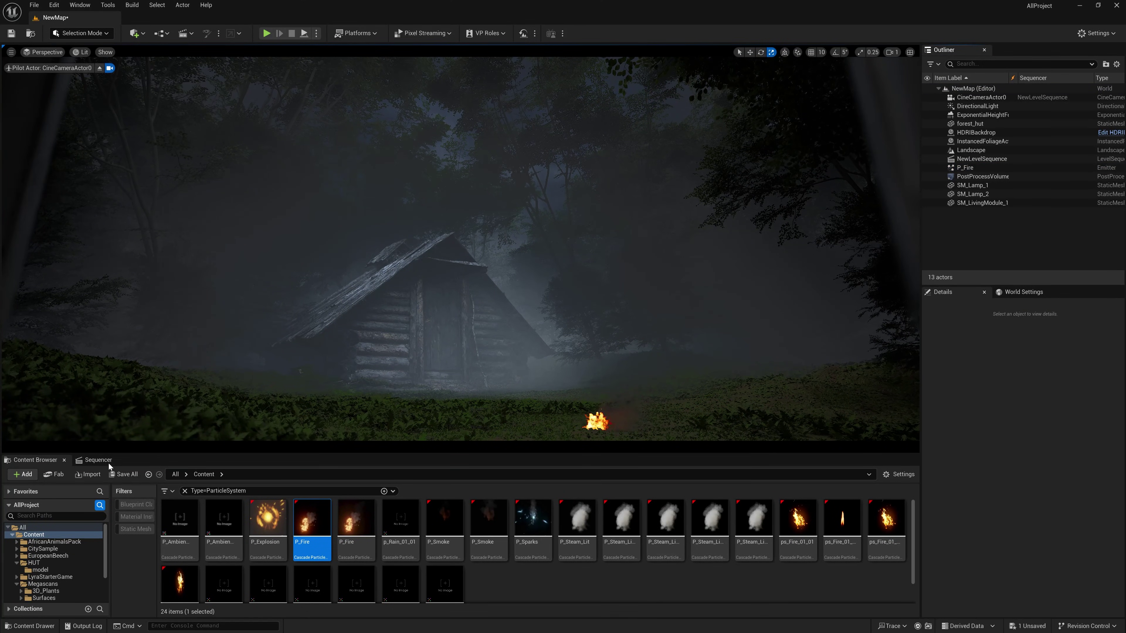
left_click(98, 460)
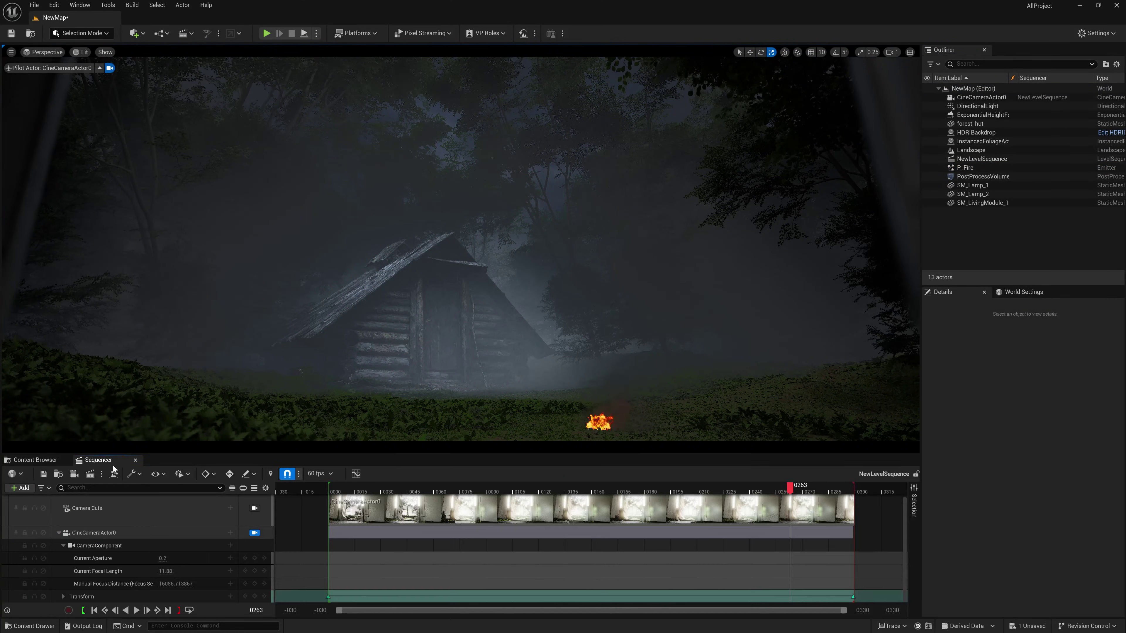
left_click_drag(794, 488, 550, 541)
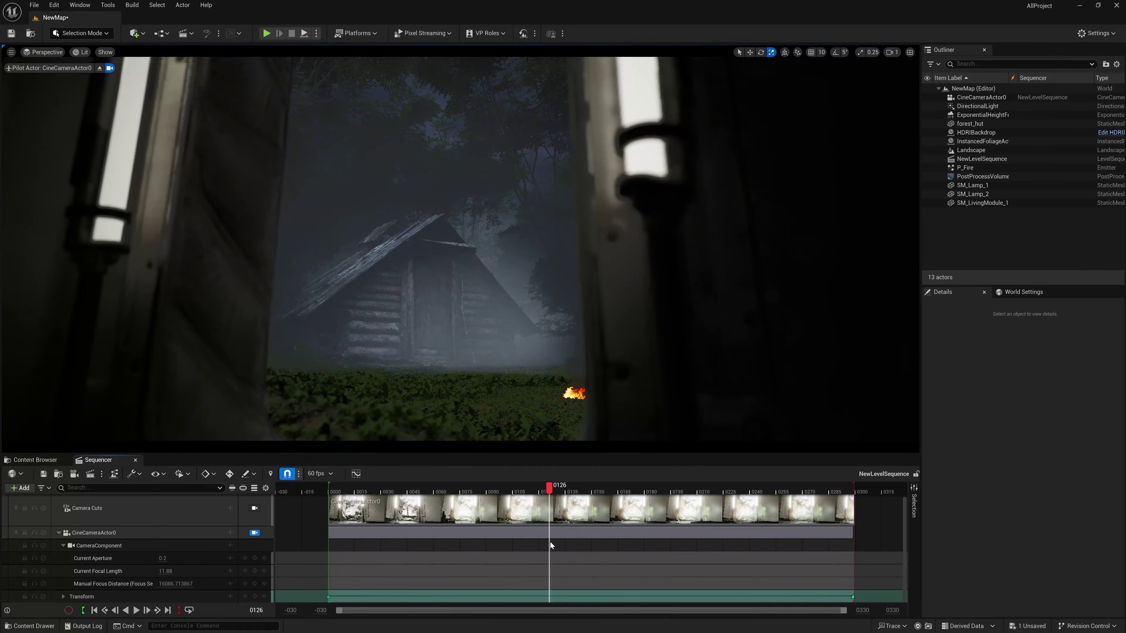
Send the level sequence to the Movie Render Queue and remove the .jpg Sequence [8bit] export from its configuration
left_click(90, 474)
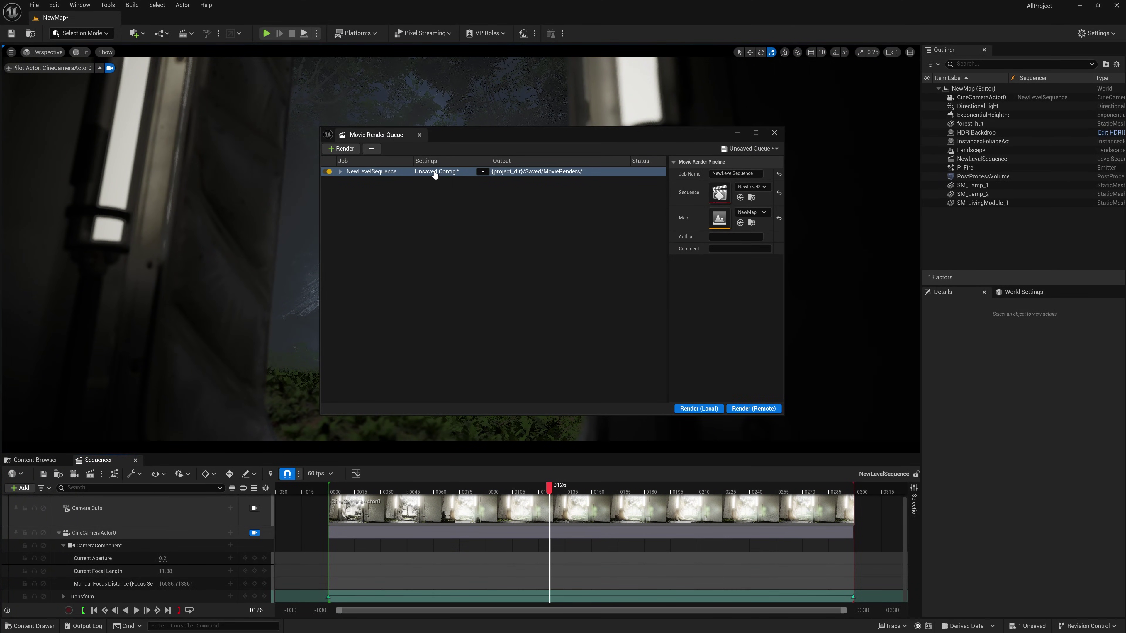
left_click(434, 172)
left_click(460, 225)
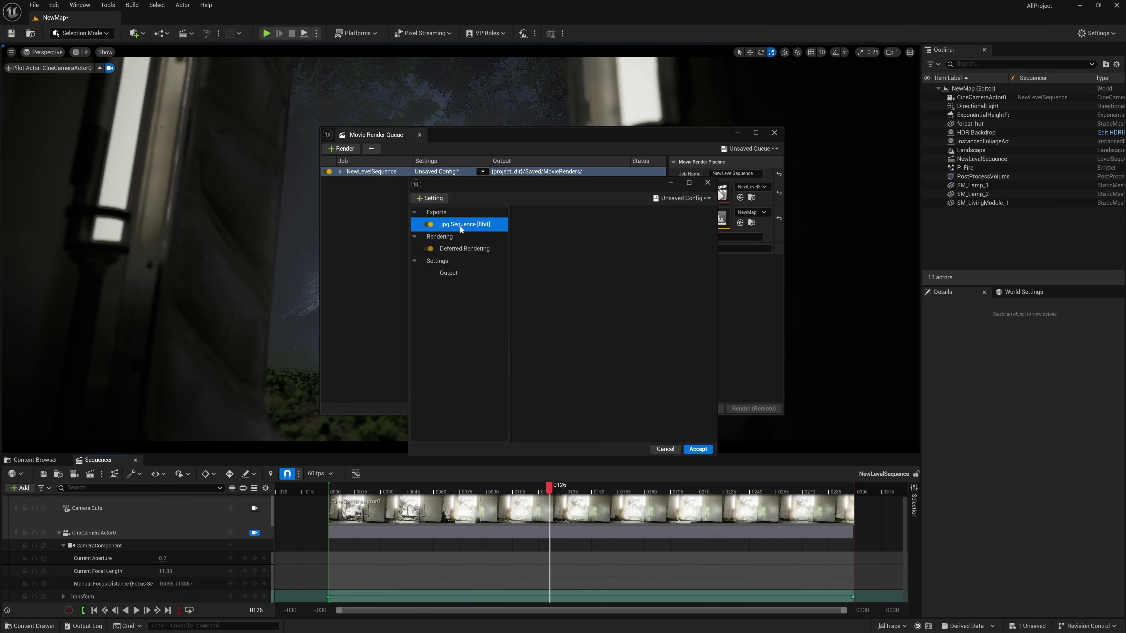
Add an Anti-aliasing setting with Spatial Sample Count 16, Override Anti Aliasing enabled with method None, and Engine Warm Up Count 32
left_click(436, 198)
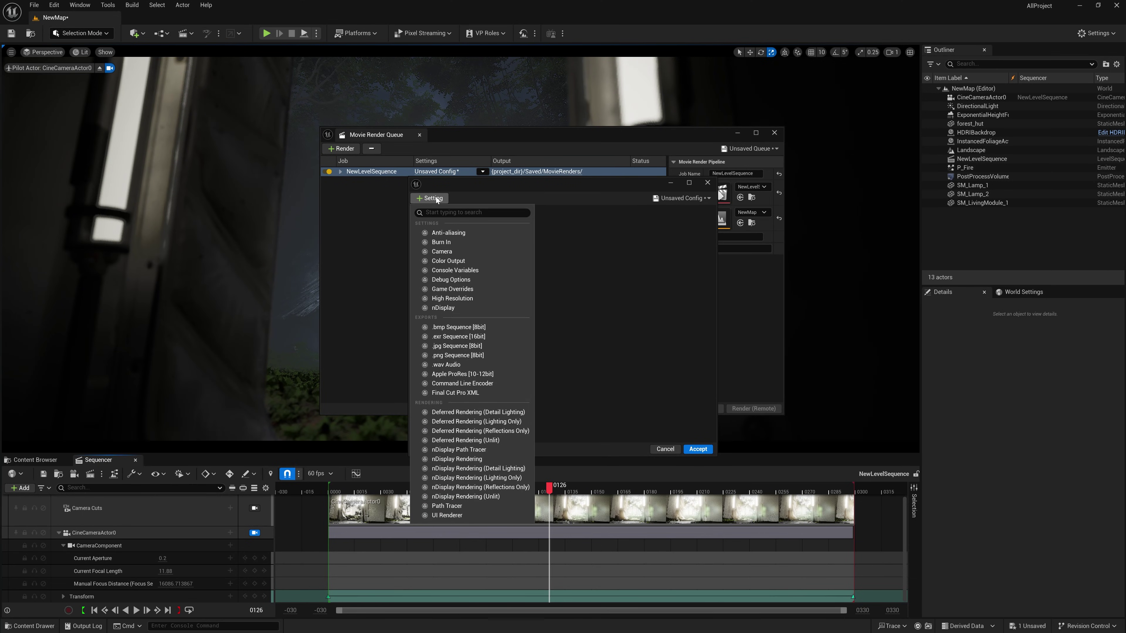
left_click(448, 233)
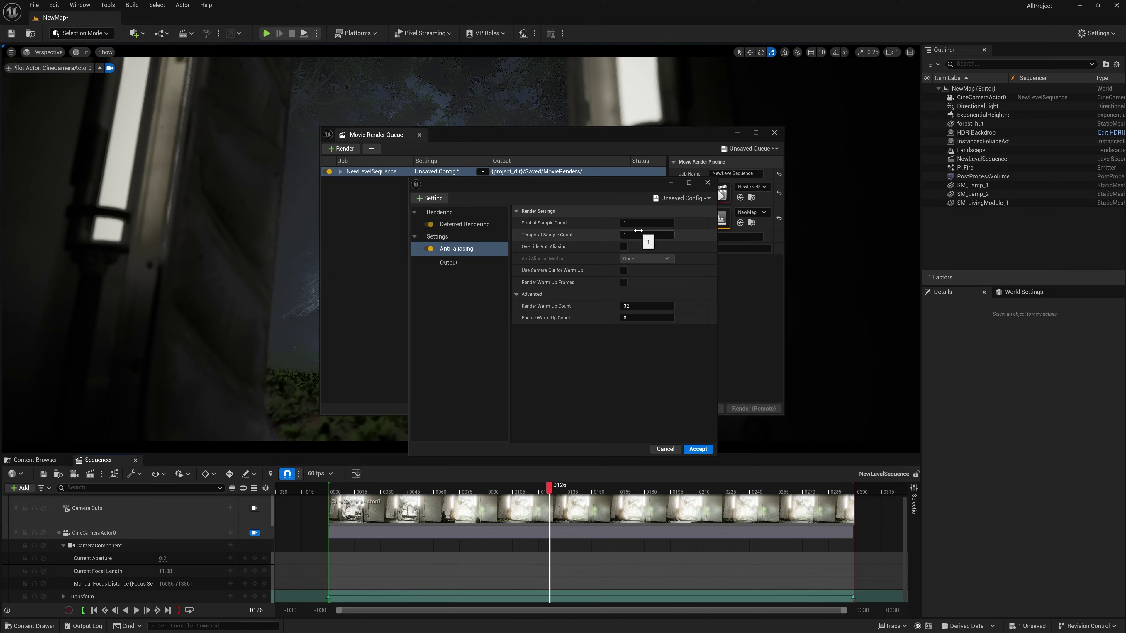
key("Return")
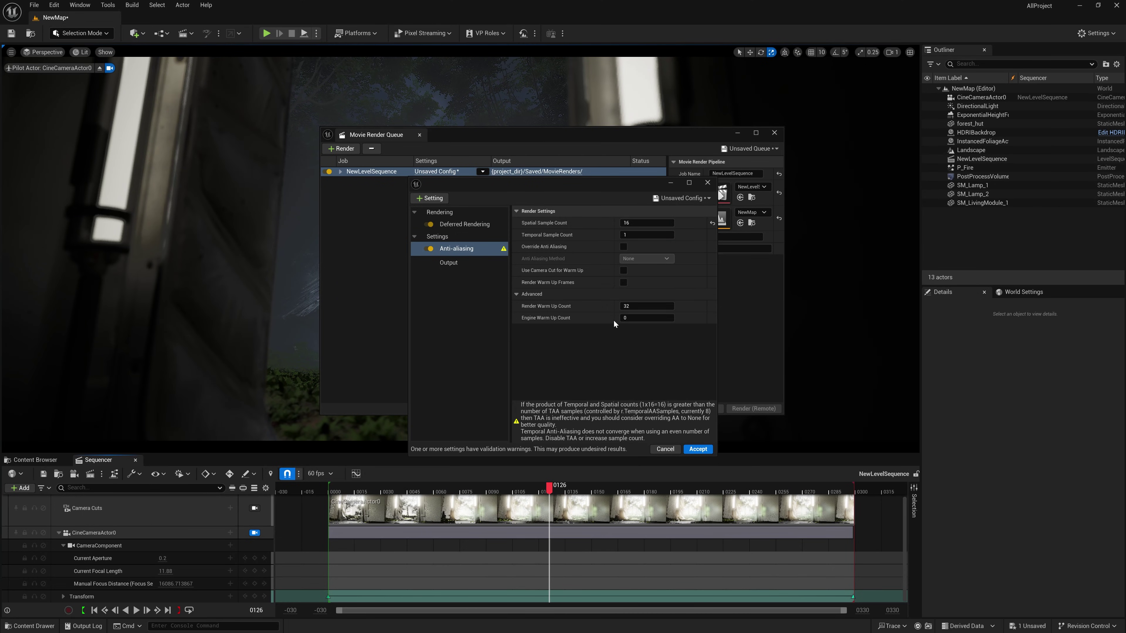
left_click(623, 247)
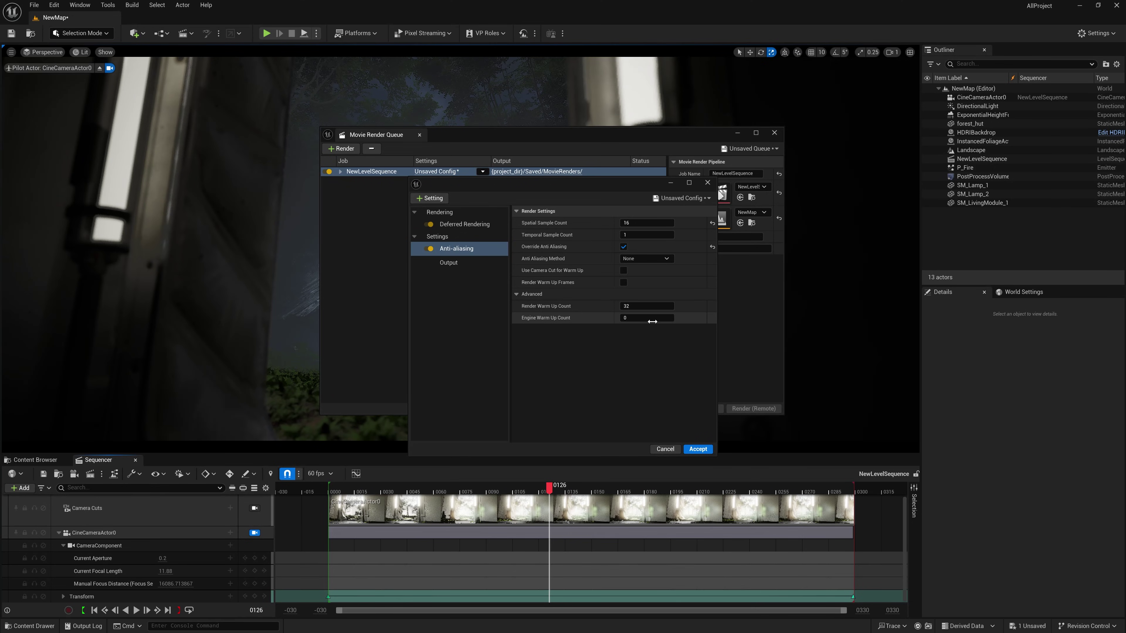
type("32")
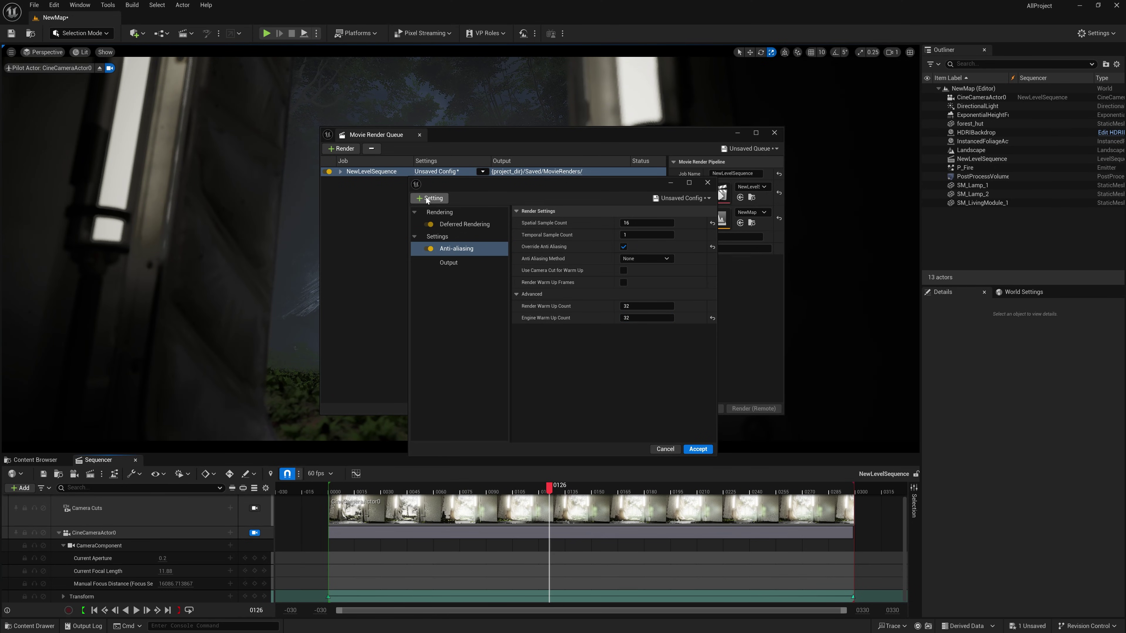
Add the Game Overrides and High Resolution settings and the .exr Sequence [16bit] and .png Sequence [8bit] exports to the render configuration
left_click(428, 198)
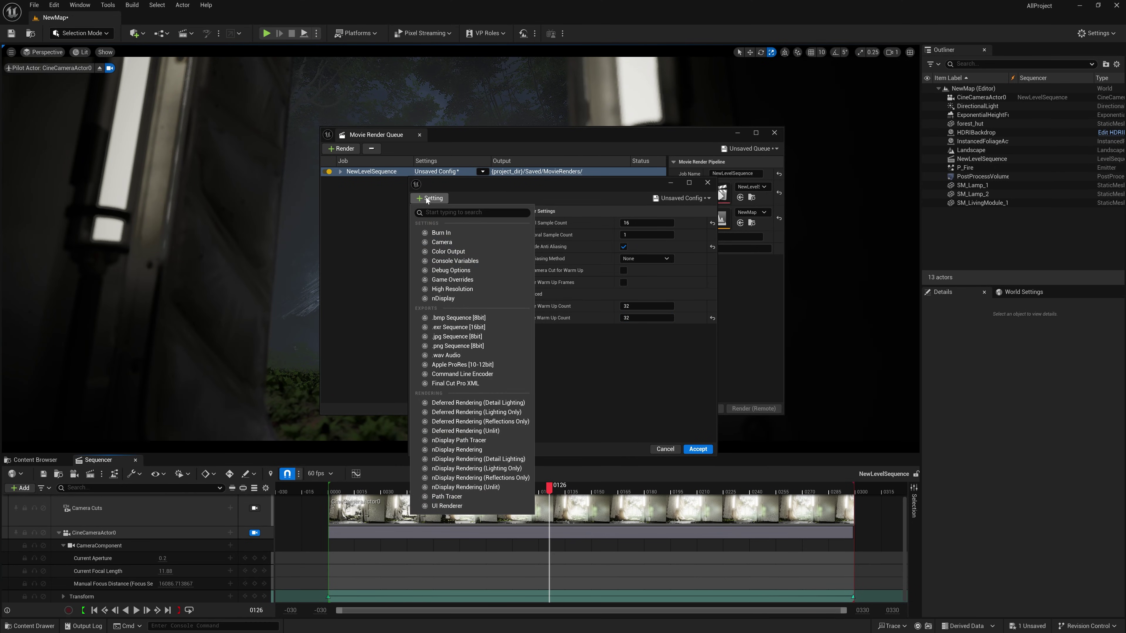
left_click(455, 279)
left_click(432, 199)
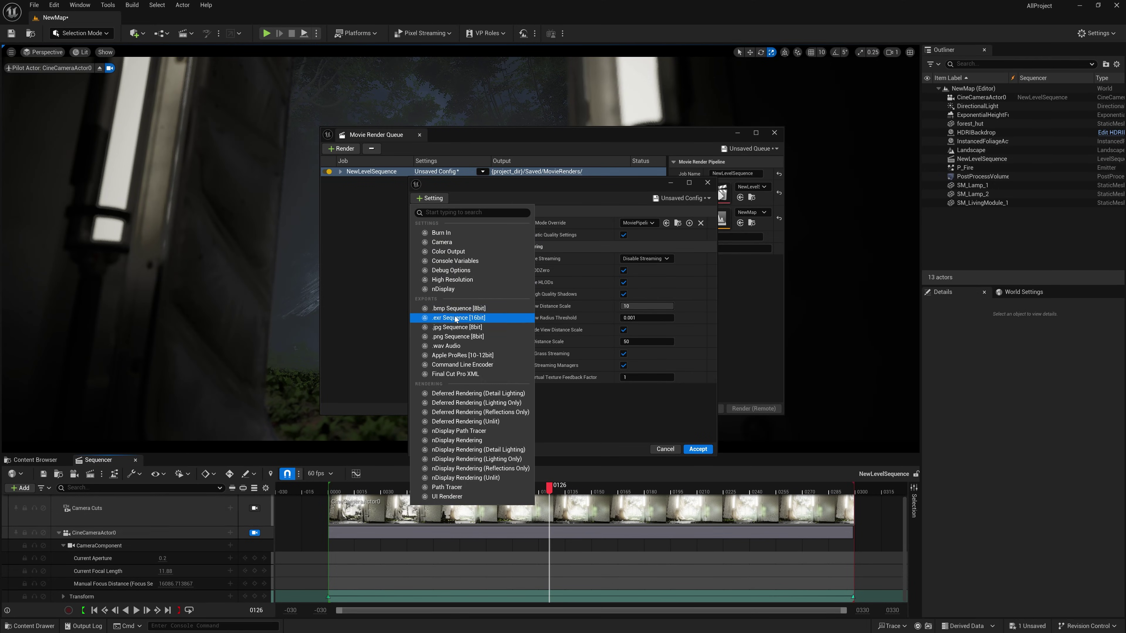
left_click(456, 319)
left_click(436, 195)
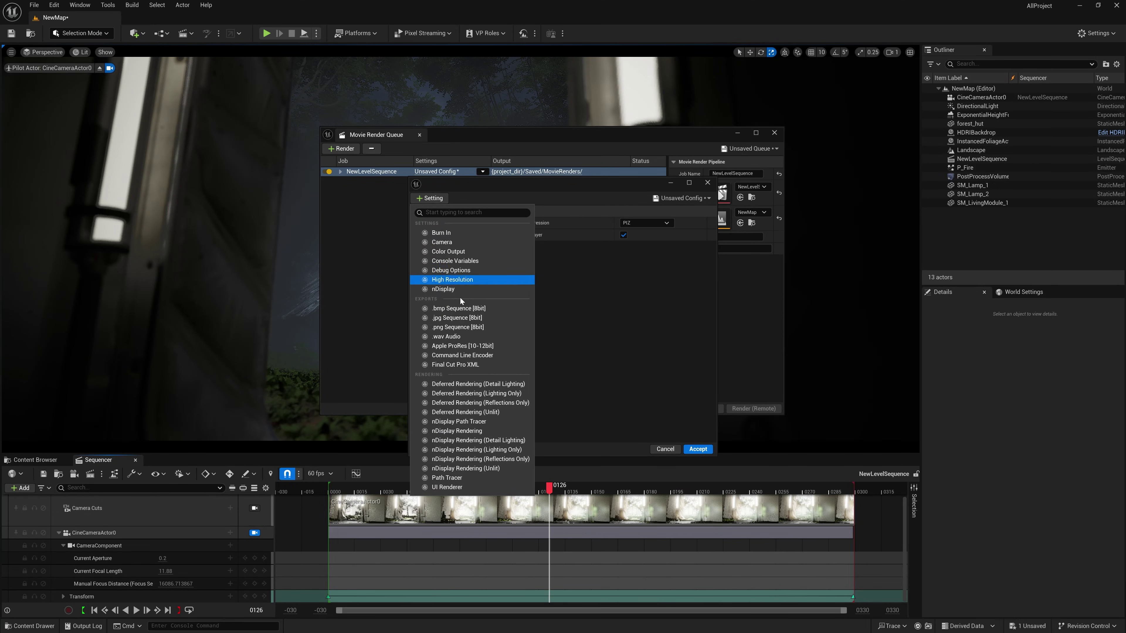
left_click(466, 327)
left_click(441, 200)
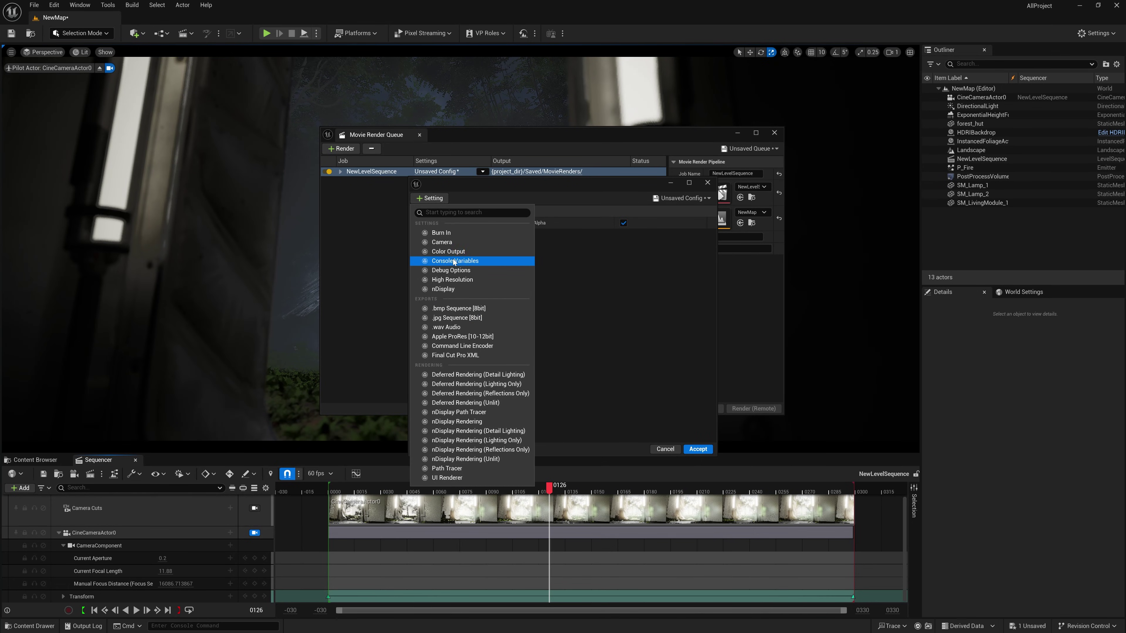
left_click(452, 280)
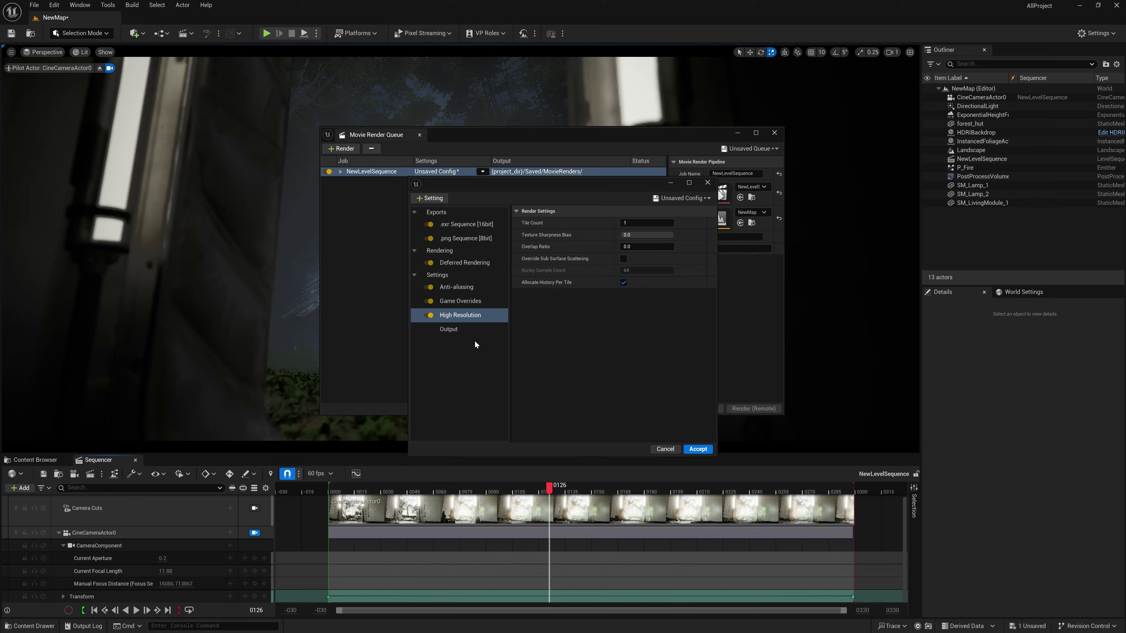
Set a custom output frame rate of 60 fps, accept the configuration and render the sequence locally
left_click(472, 331)
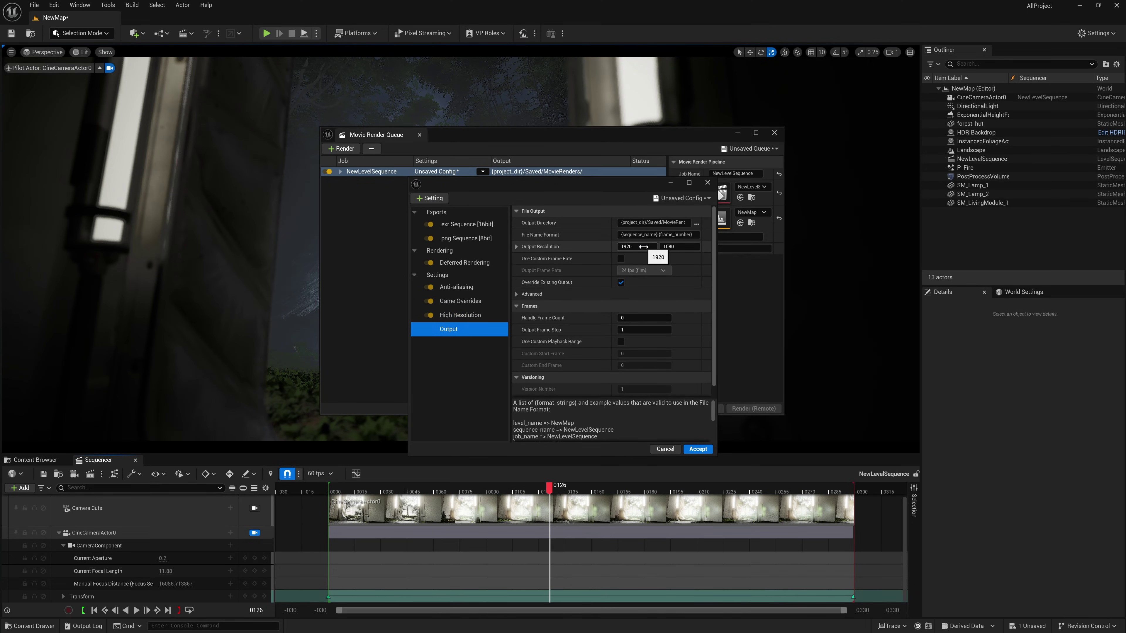
left_click(621, 258)
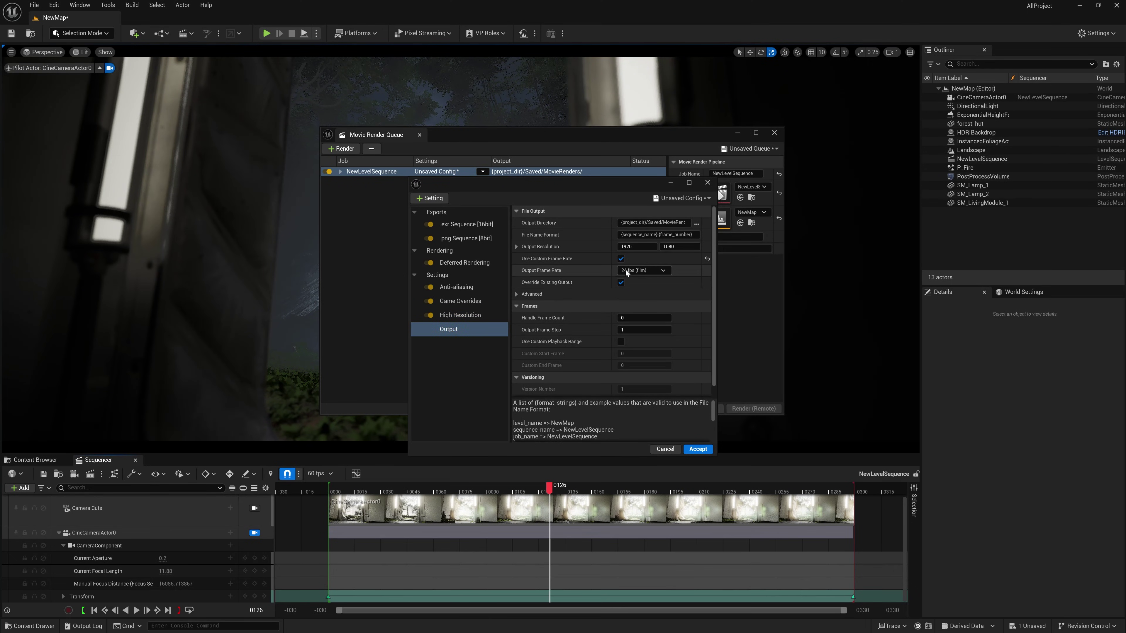
left_click(626, 270)
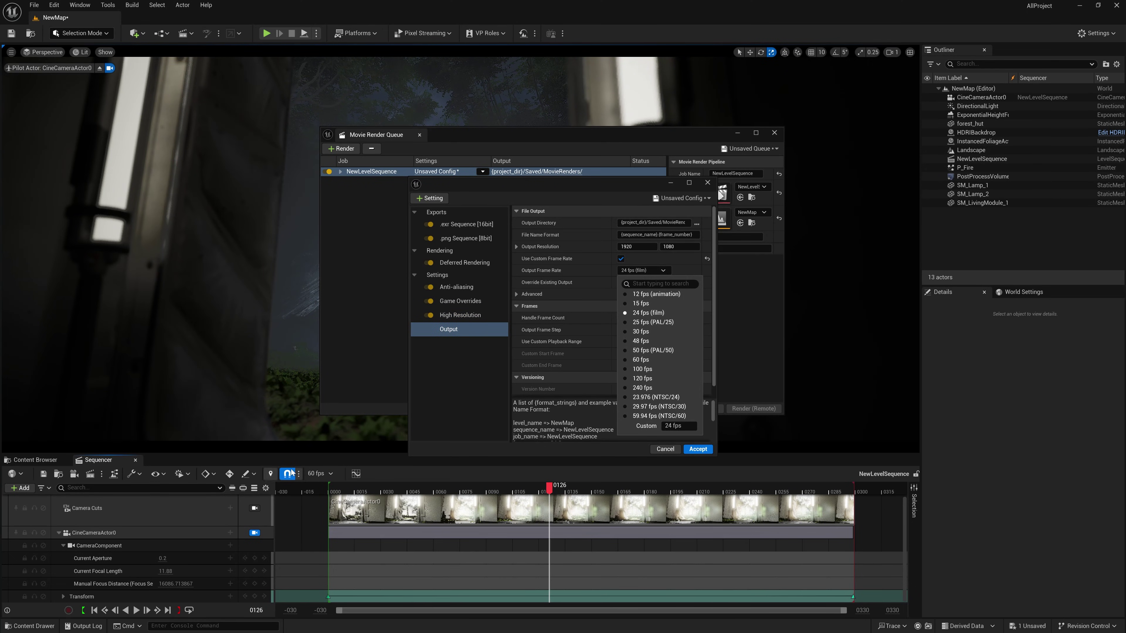
left_click(669, 359)
left_click(699, 449)
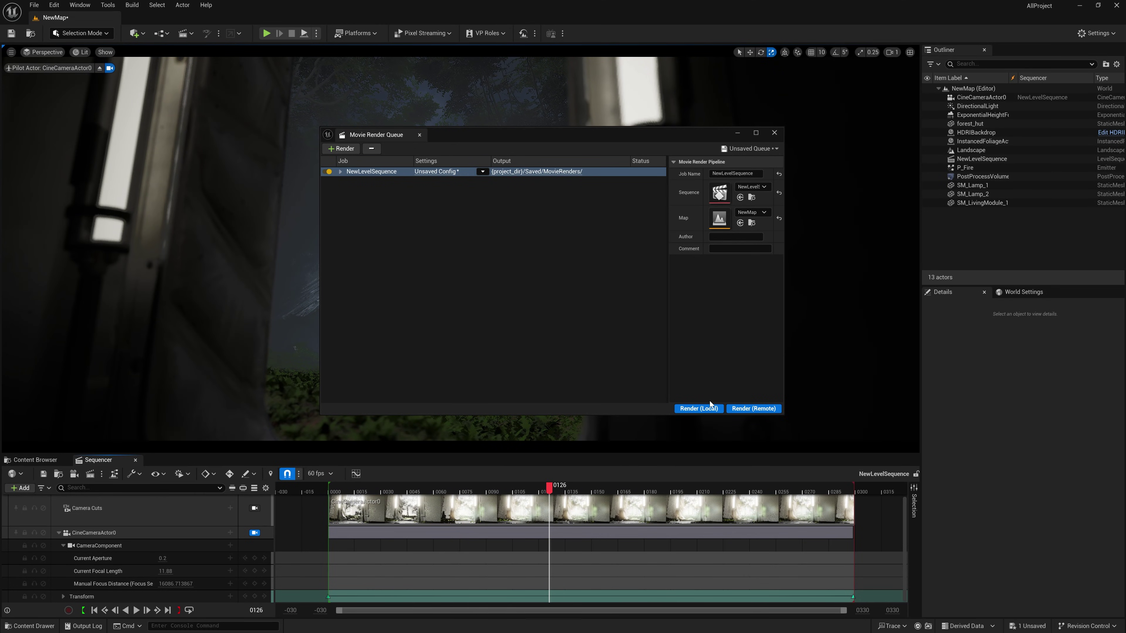
left_click(707, 408)
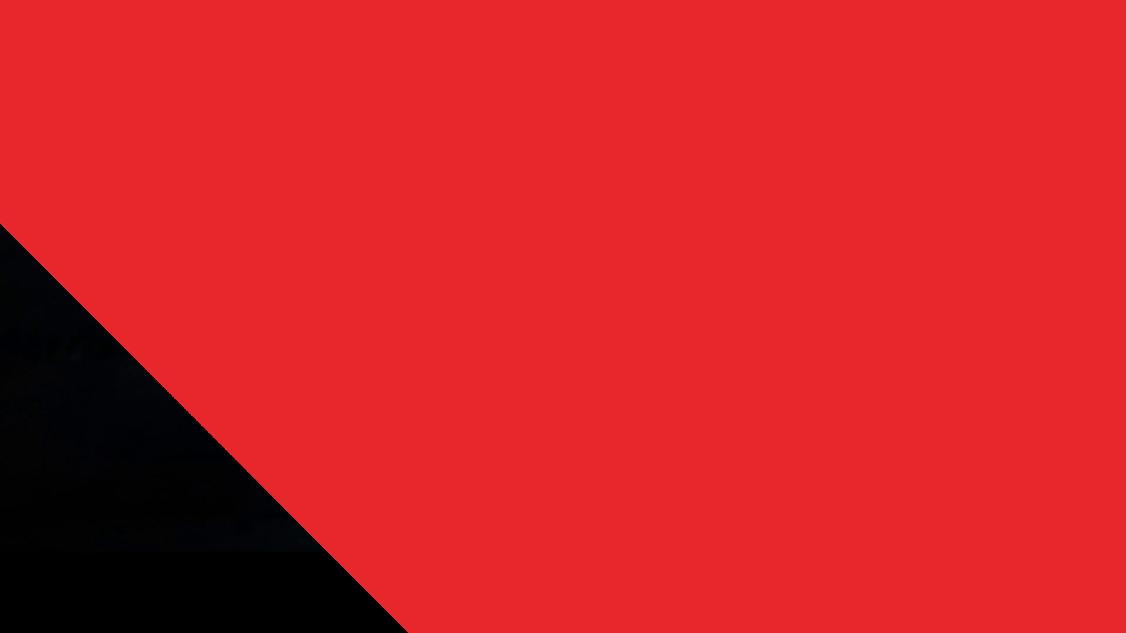